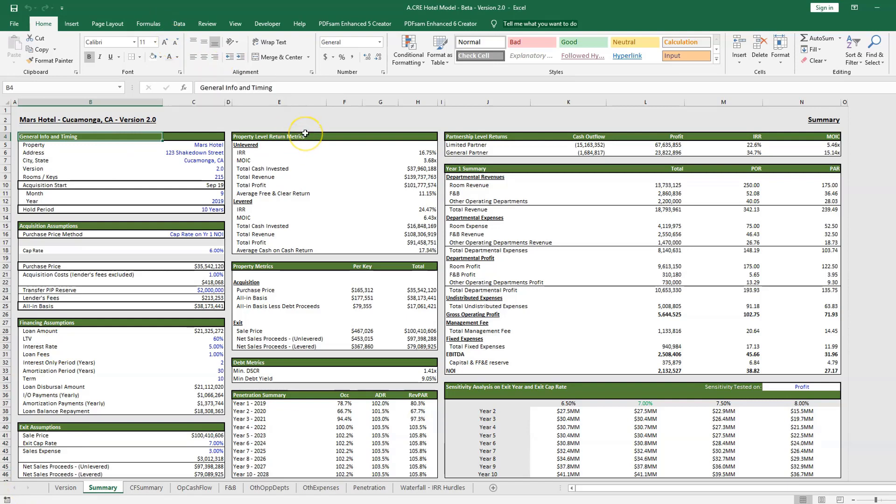
- Review the property name, address and city/state inputs at the top of Summary
key("ctrl+Home")
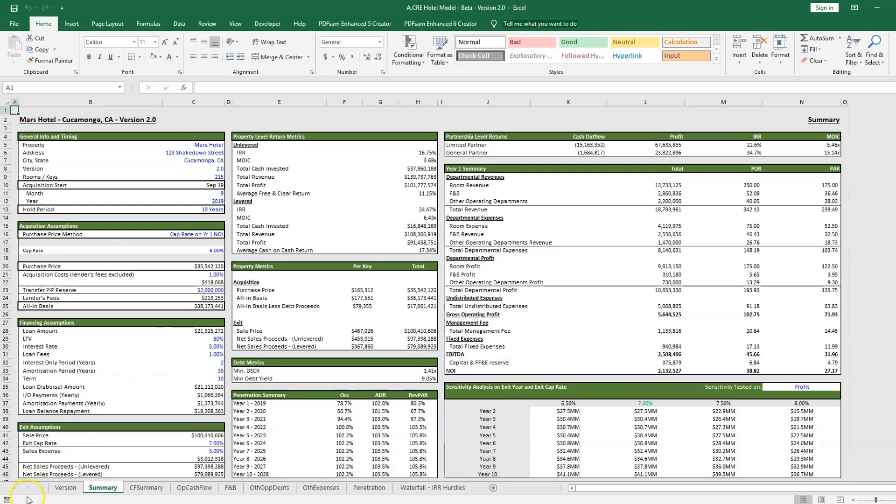
left_click(212, 144)
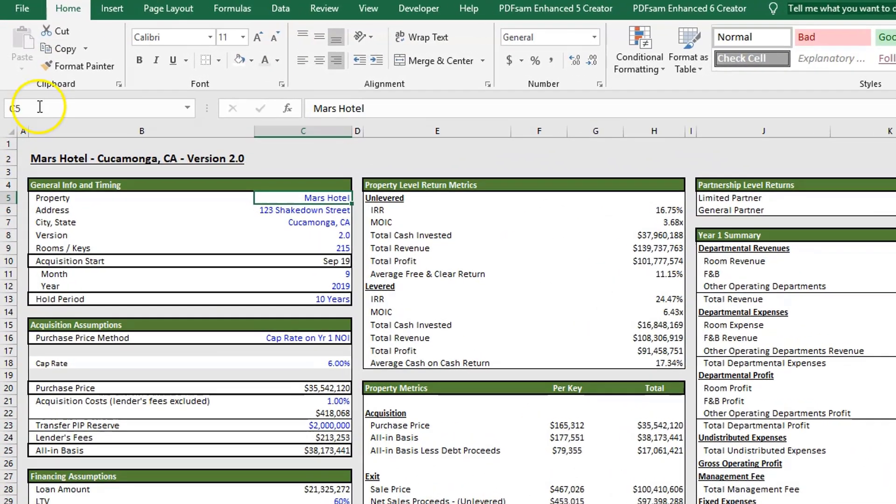
left_click(90, 200)
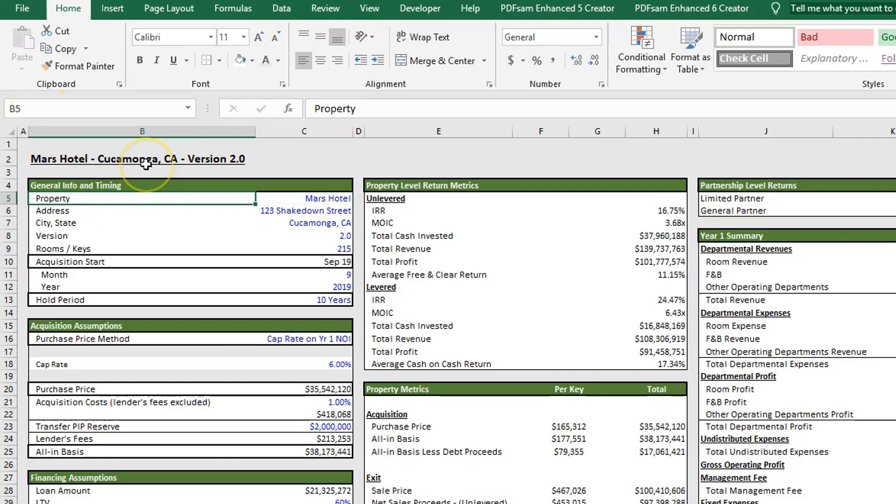
key("Right")
key("Down")
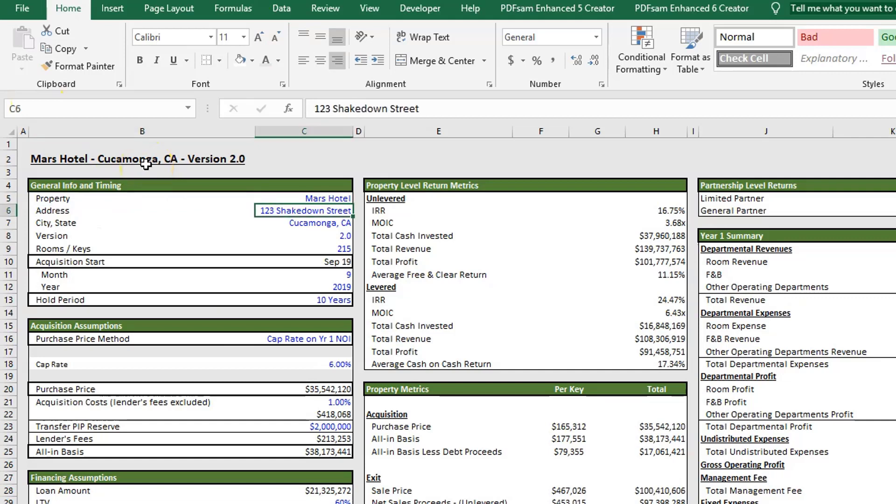
key("Down")
key("Down")
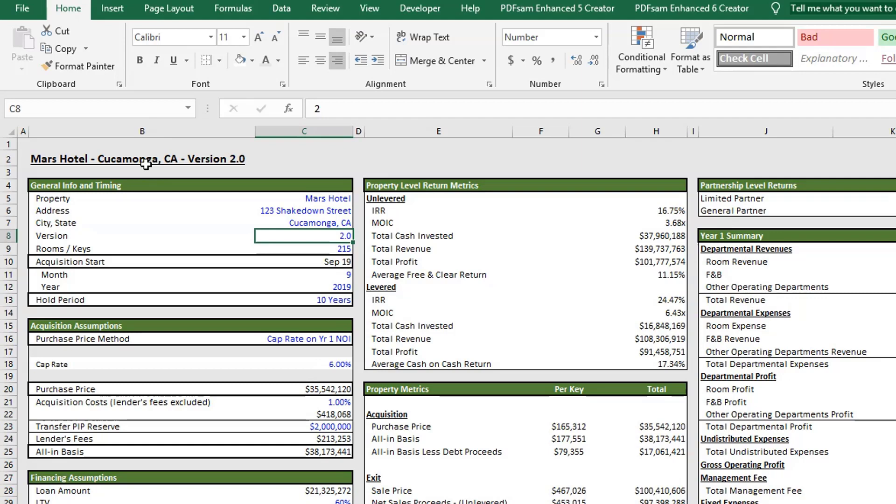
- Change the Version input to 2, then to 2.5
type("2")
key("Return")
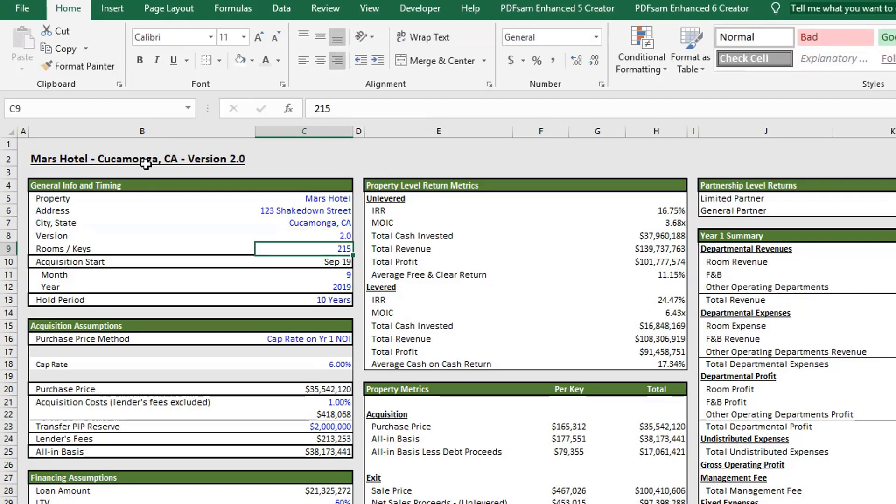
key("BackSpace")
key("Escape")
key("Up")
type("2.5")
key("Return")
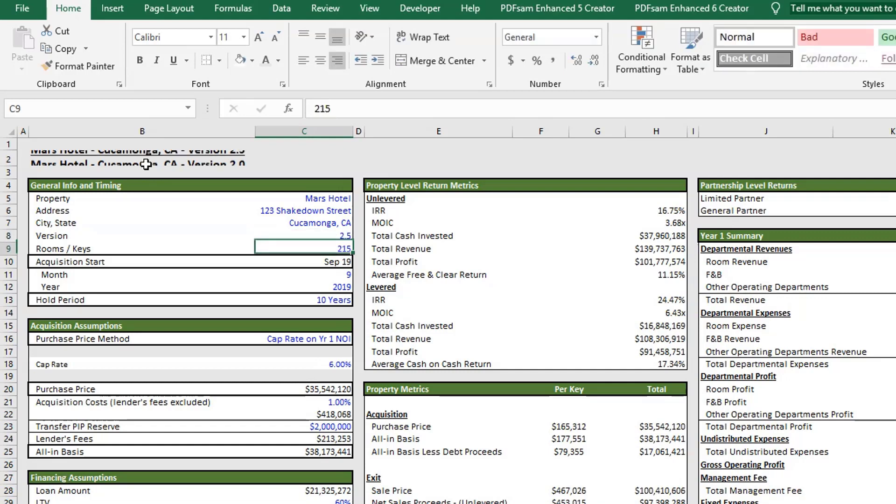
key("Up")
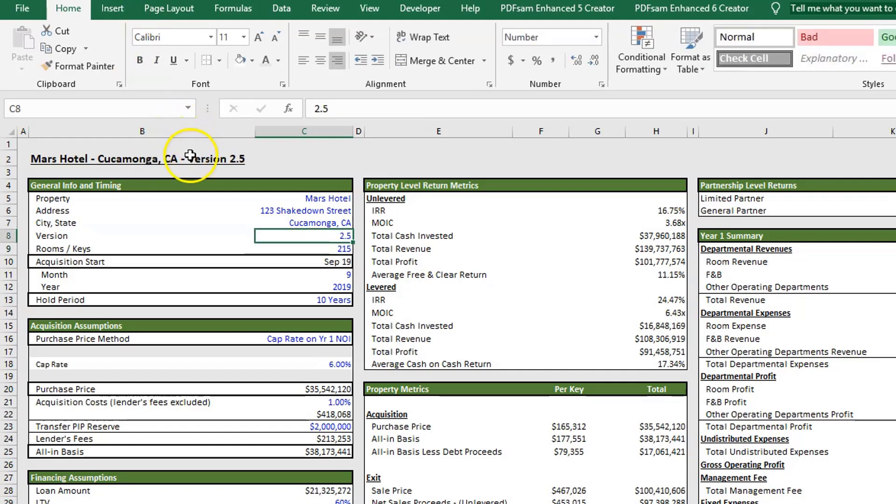
- Inspect the title-building formula, try Version 4.0, then restore Version 2.0
left_click(134, 160)
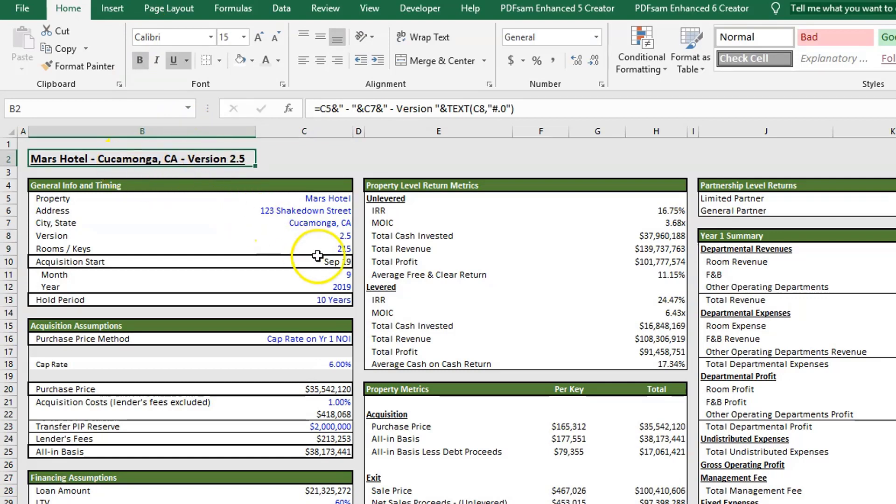
left_click(341, 238)
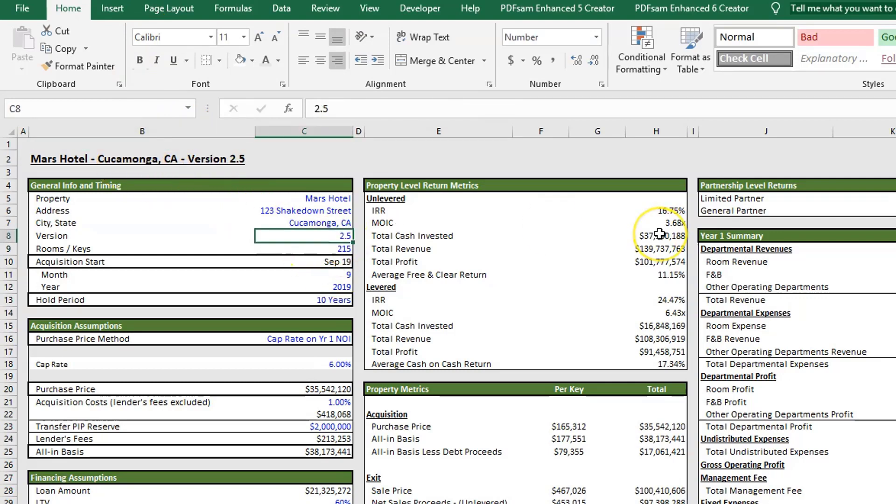
type("4")
key("ctrl+Return")
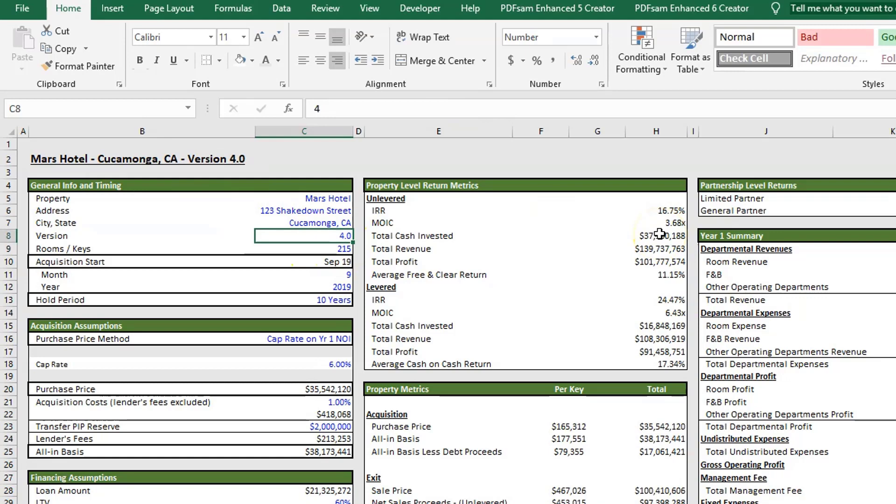
type("2")
key("ctrl+Return")
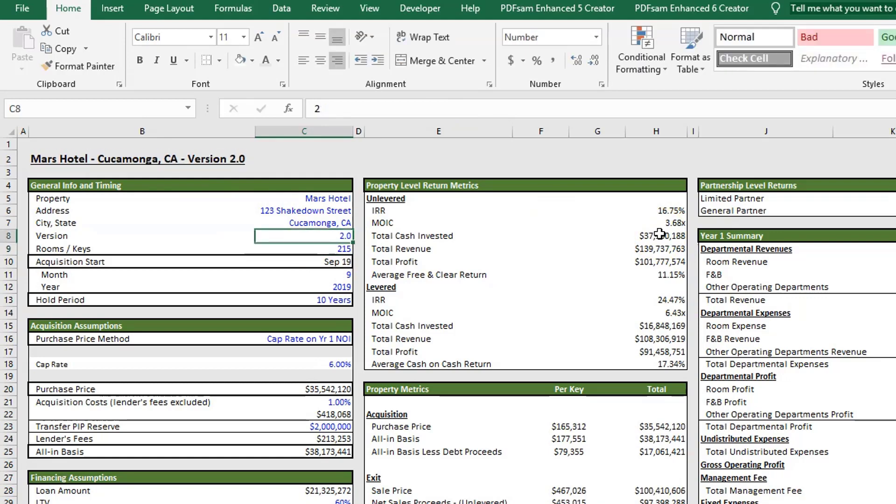
key("Left")
key("Right")
key("Down")
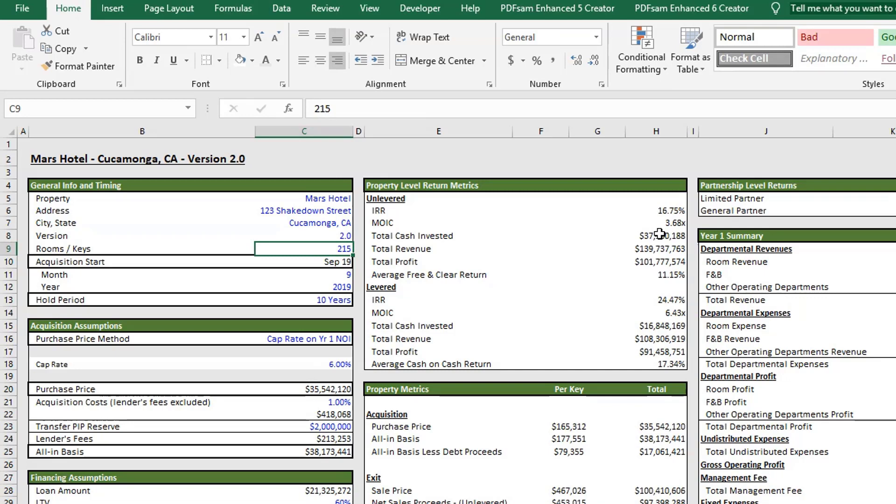
- Look at the next worksheets, including the annual cash flow, then return to Summary
key("ctrl+Page_Down")
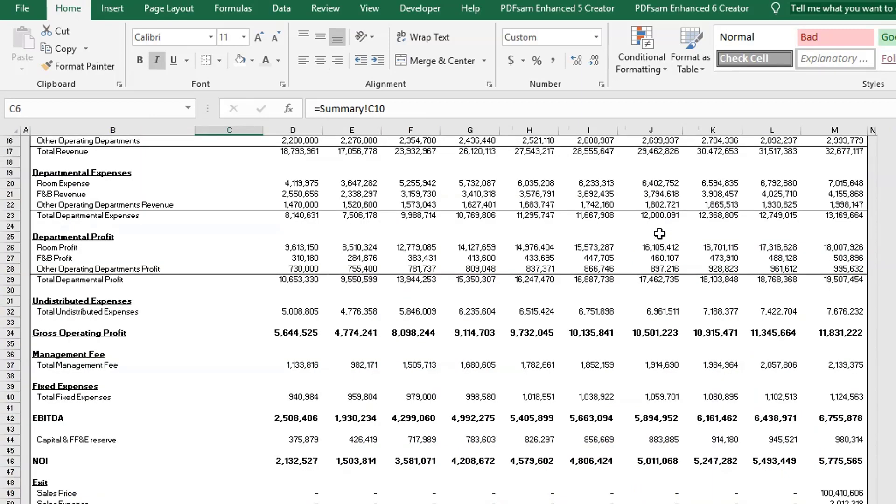
key("ctrl+Page_Down")
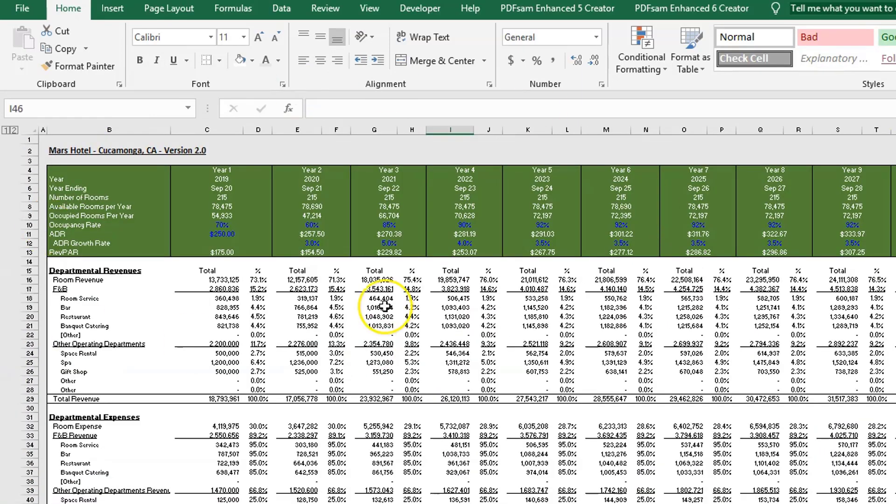
key("ctrl+Page_Up")
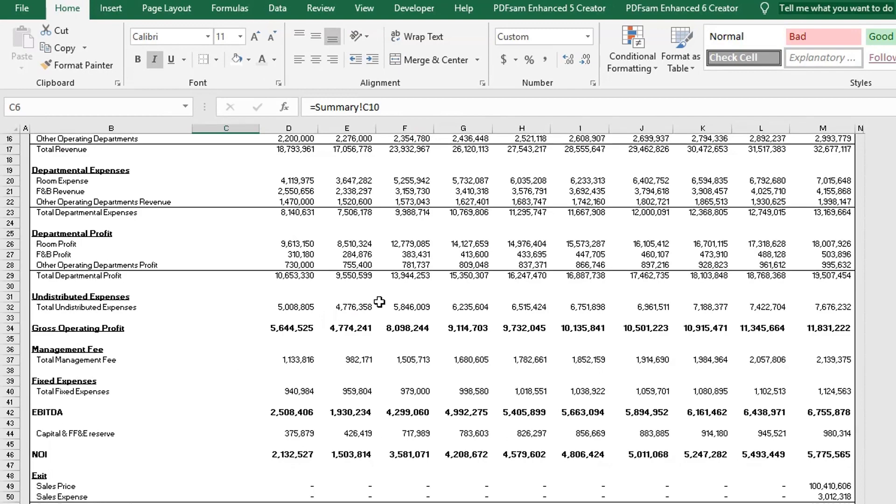
key("ctrl+Page_Up")
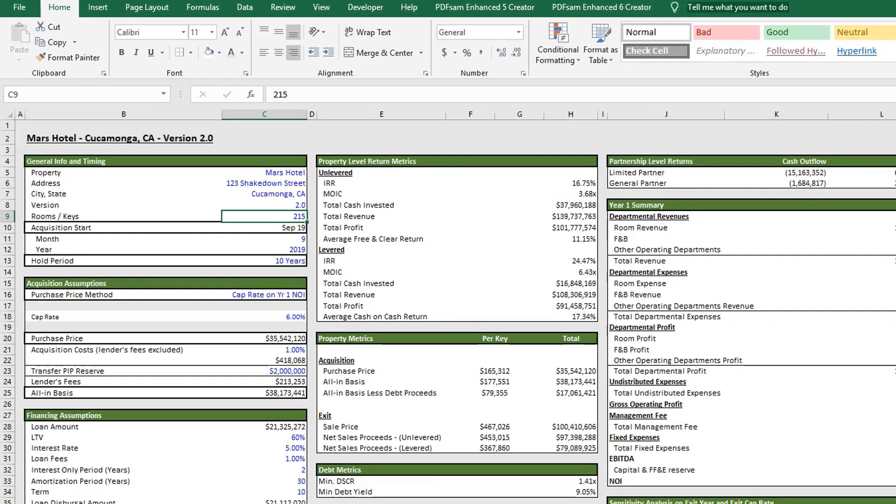
- Trace the room count's dependents to the cash-flow Year 1 and Year 3 number of rooms
left_click(202, 8)
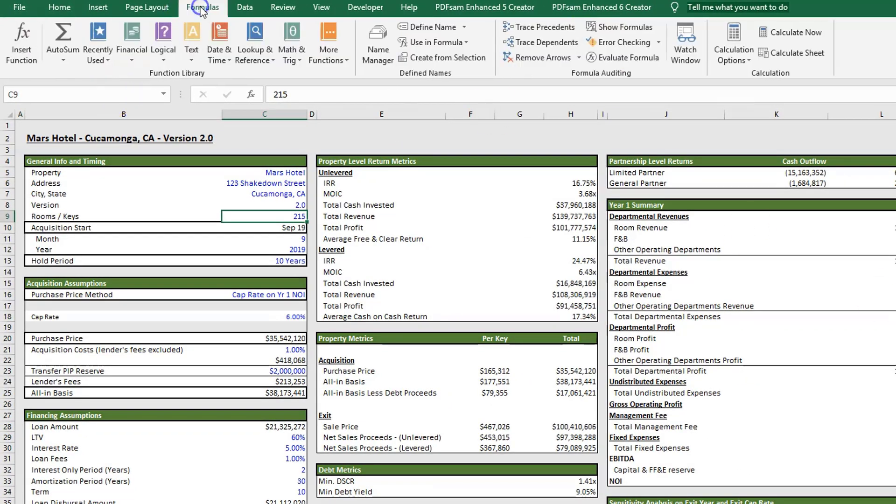
left_click(540, 43)
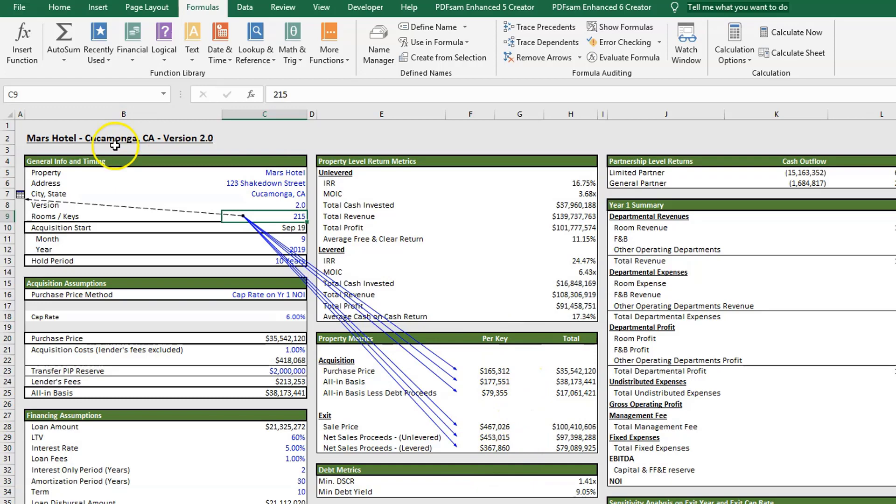
double_click(84, 204)
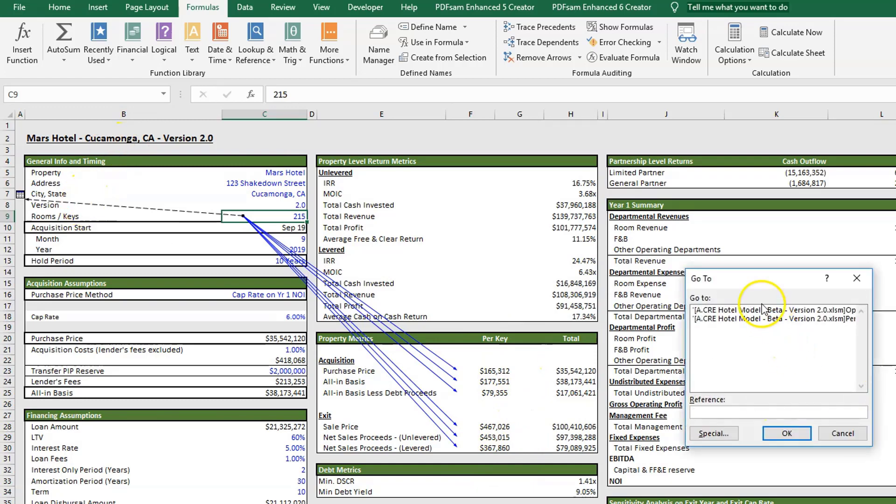
double_click(765, 319)
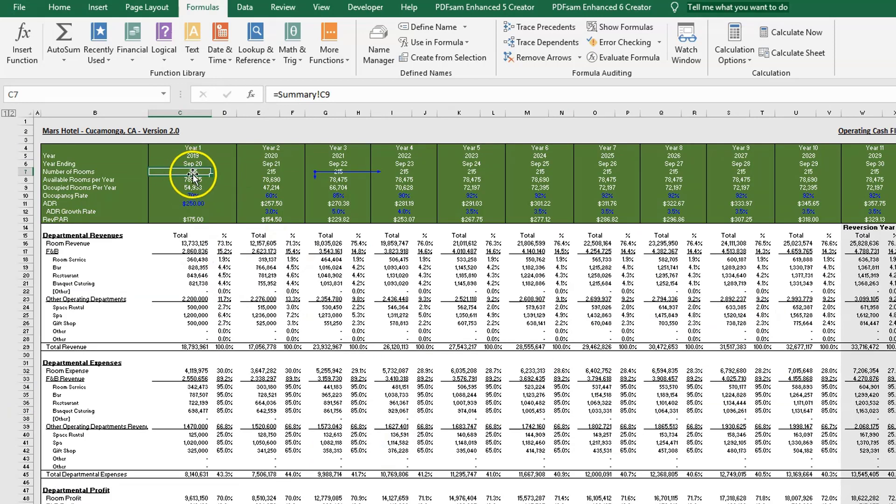
left_click(319, 171)
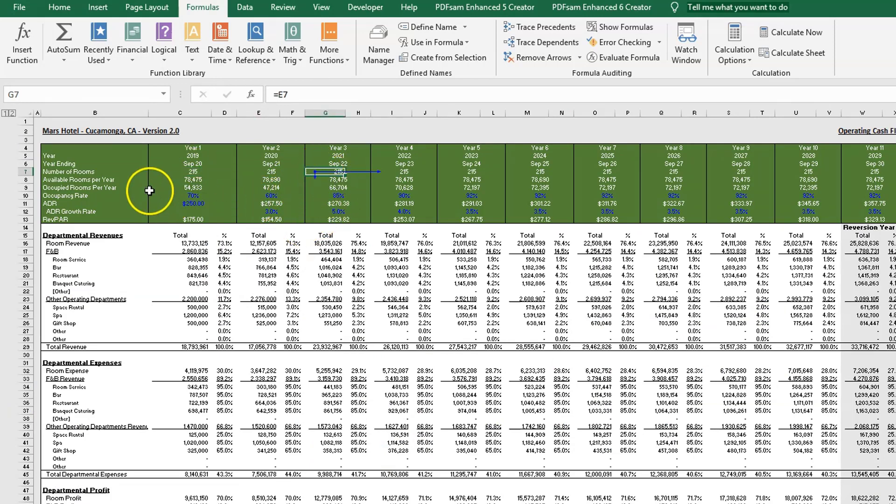
left_click(177, 171)
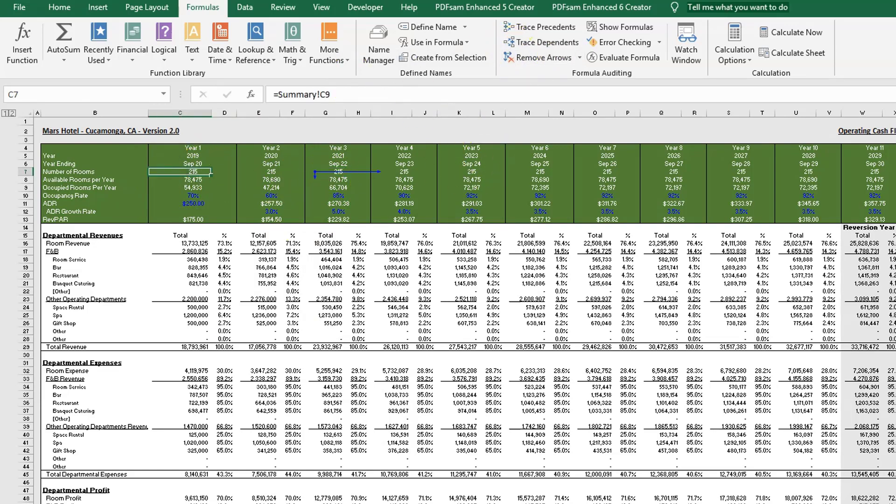
key("ctrl+bracketleft")
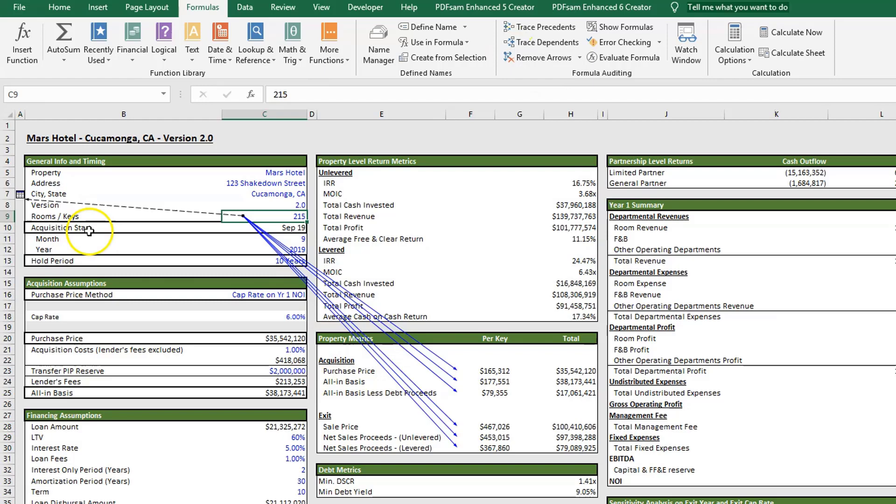
- Follow the room count to the Penetration Analysis sheet, then clear the dependency arrows
double_click(82, 207)
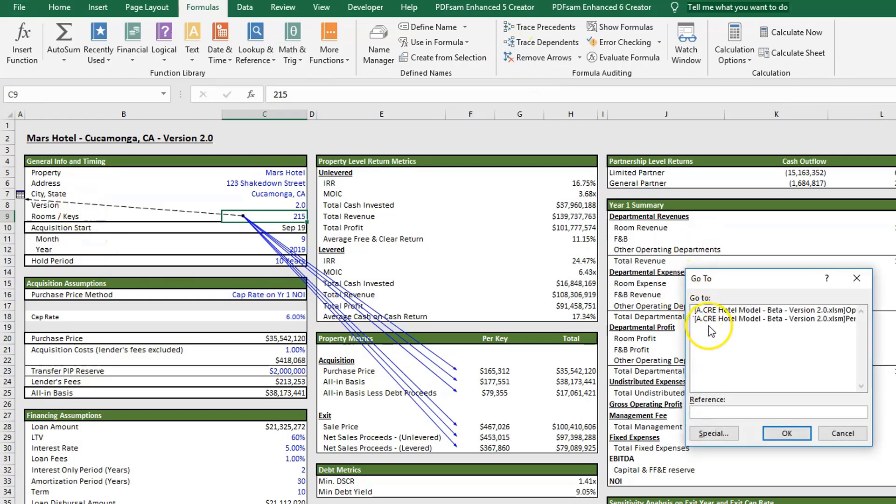
left_click(704, 320)
double_click(704, 319)
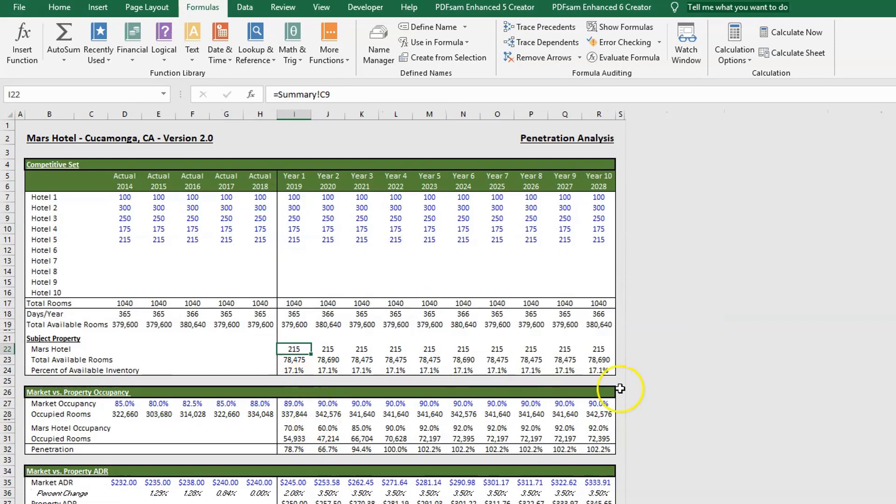
key("ctrl+bracketleft")
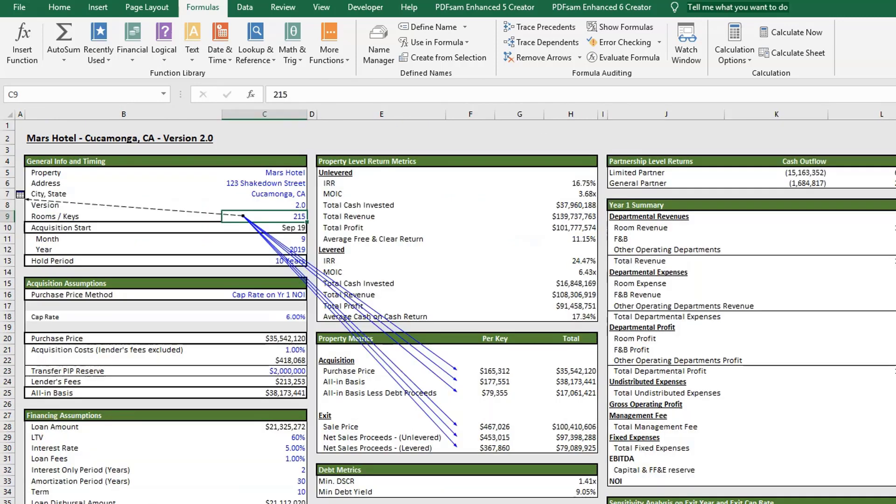
left_click(525, 58)
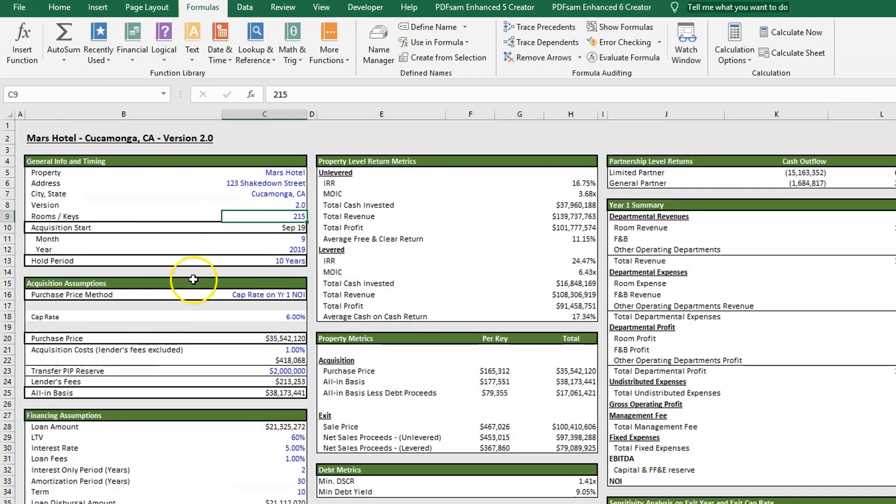
- Trace the Acquisition Start date in C10 to the available rooms formula in G8
key("Down")
key("Down")
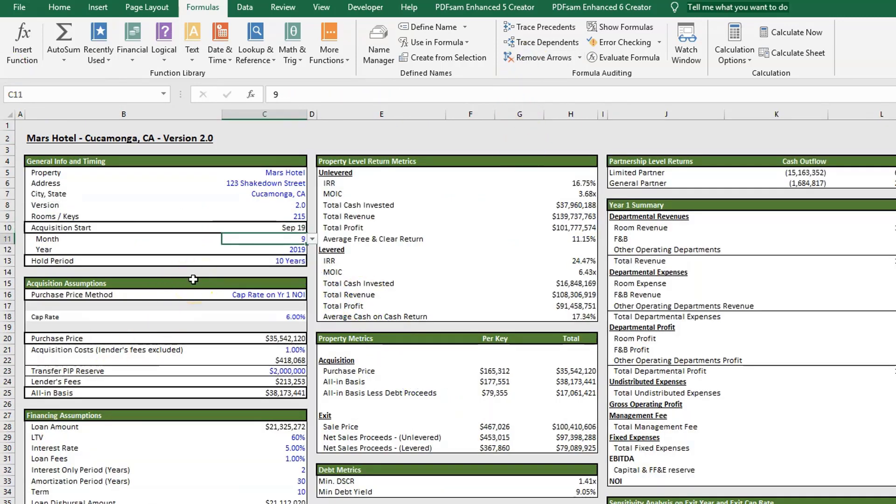
key("Down")
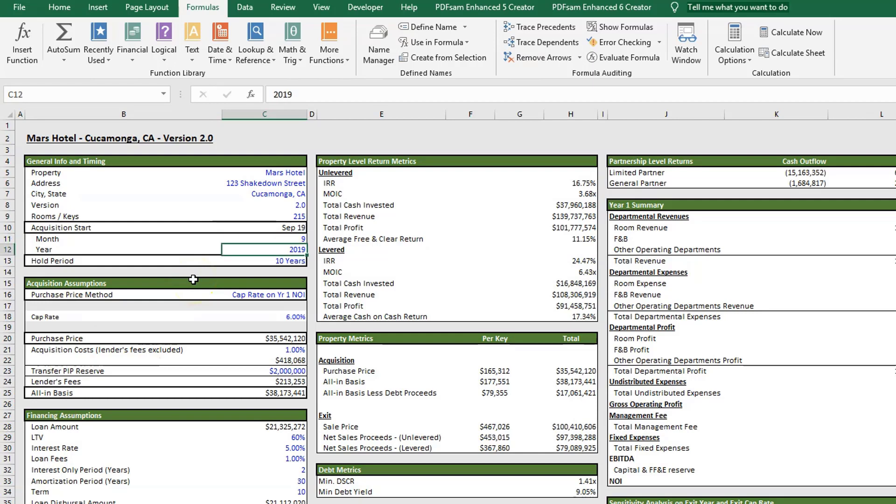
key("Up")
key("Up")
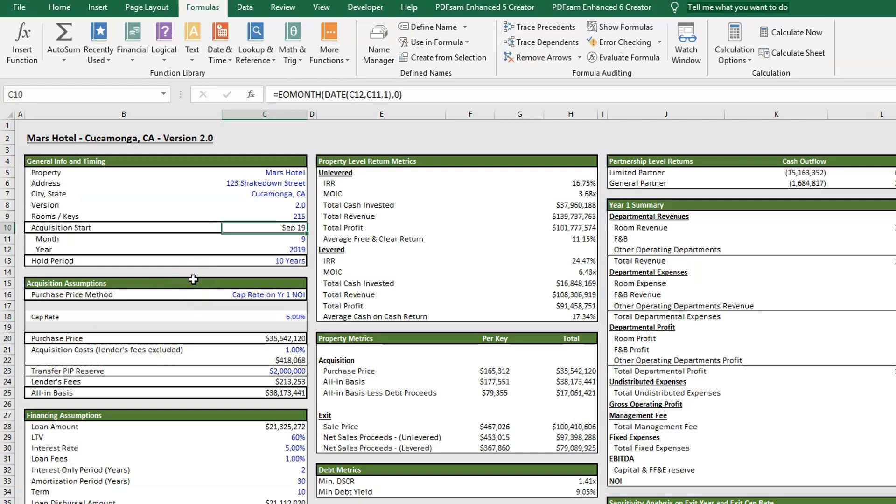
left_click(555, 41)
double_click(125, 220)
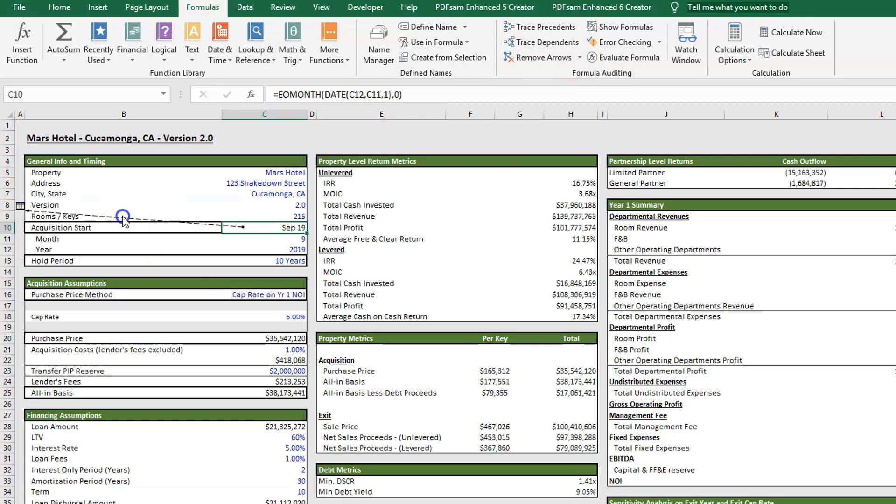
double_click(761, 310)
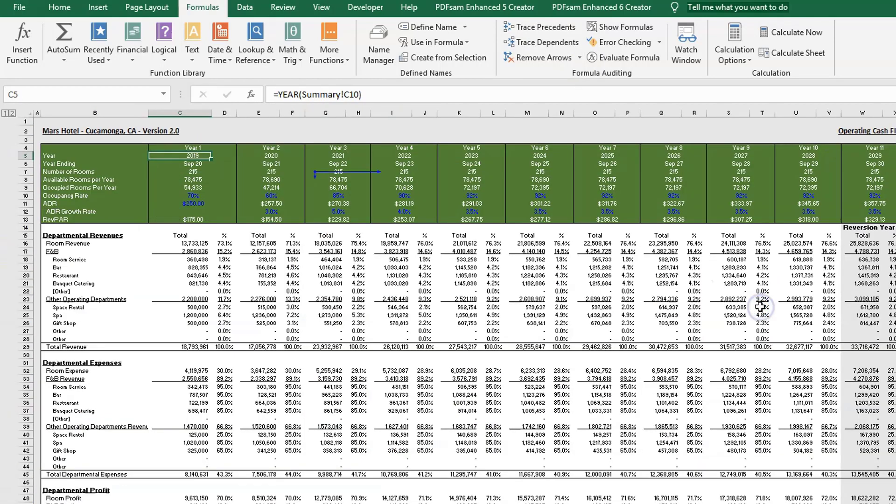
left_click(327, 180)
left_click(527, 56)
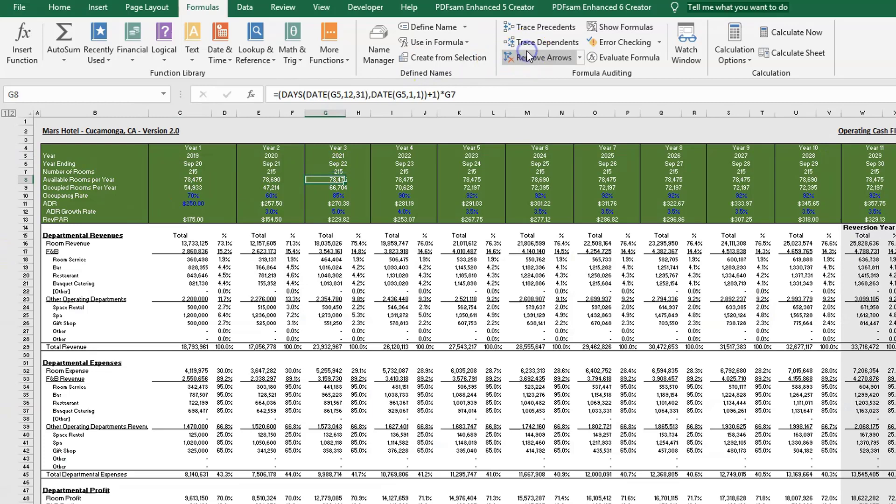
- Trace the Year Ending date in C6 between the Cash Flow Summary and Summary
left_click(186, 156)
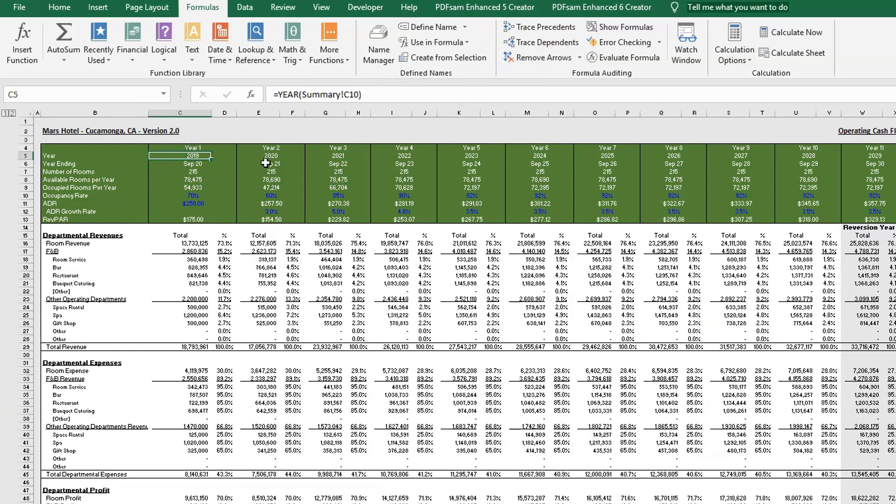
key("Down")
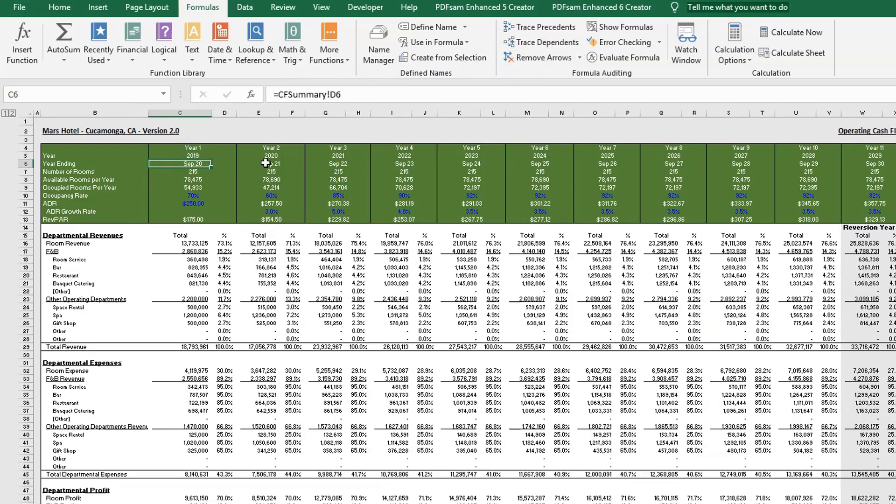
key("ctrl+Page_Down")
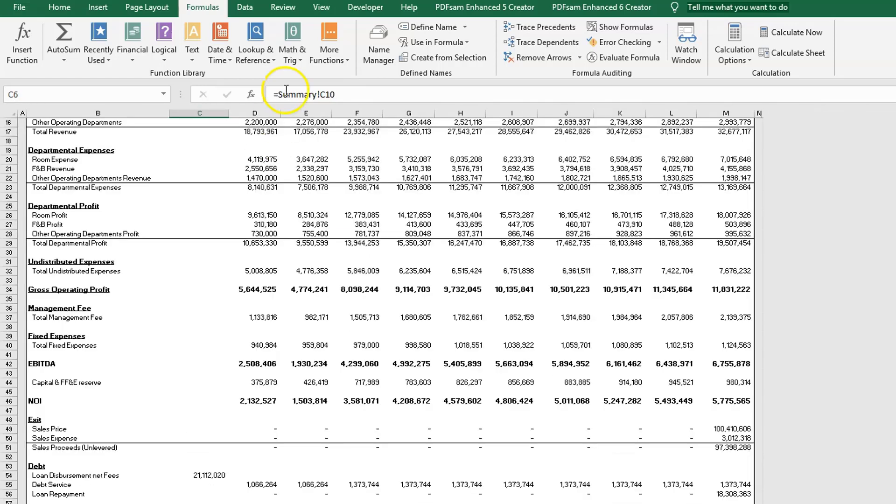
scroll(239, 250, "up", 5)
left_click(196, 254)
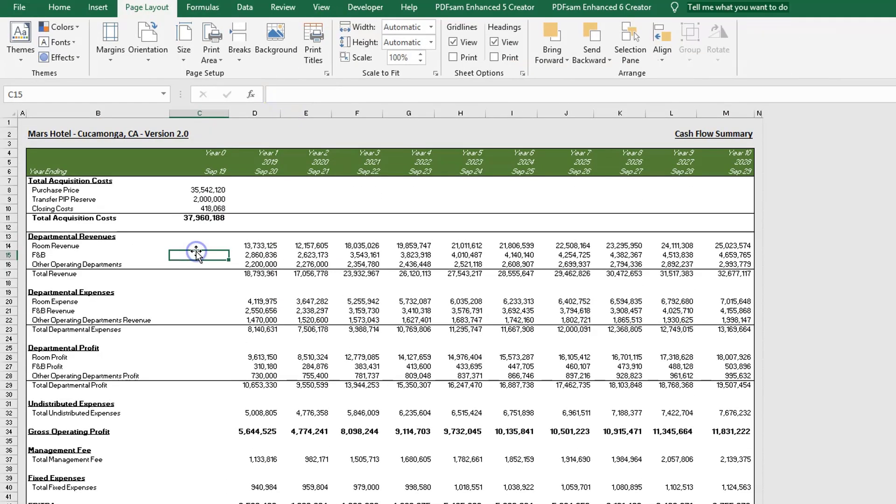
left_click(217, 162)
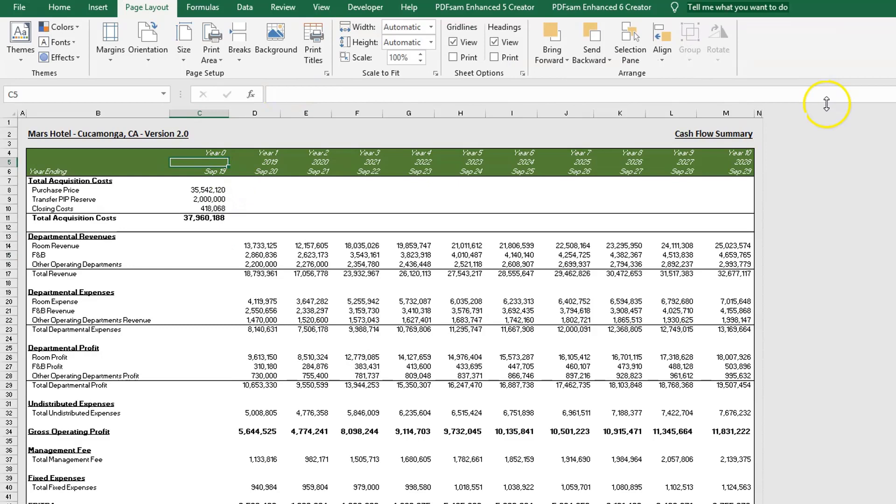
key("Down")
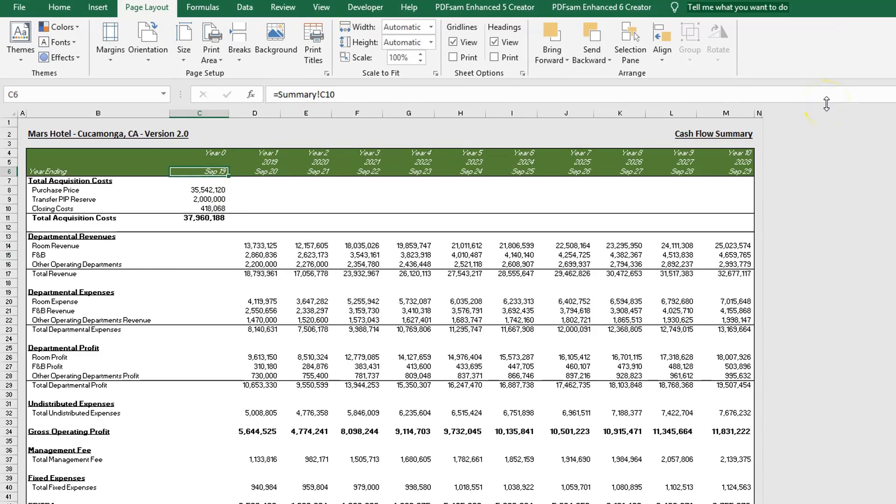
key("ctrl+bracketleft")
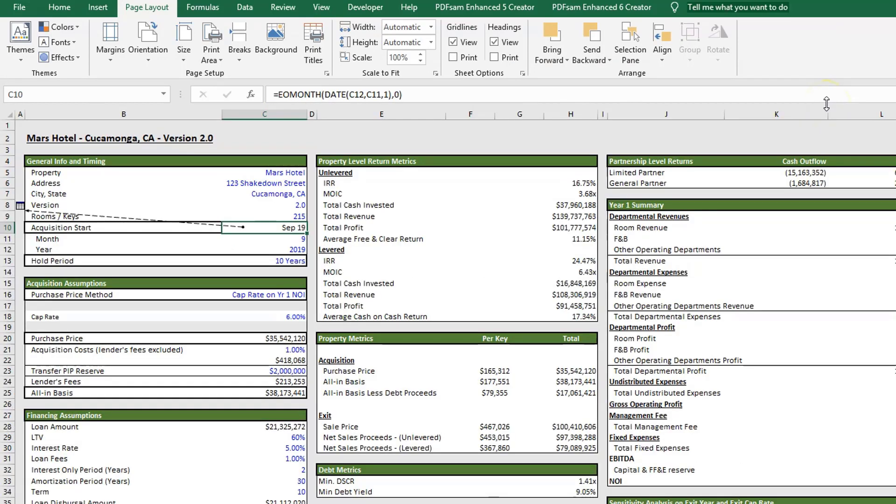
- Check the Year Ending rows on the Operating Cash Flow and F&B Revenue sheets, then clear C10's trace arrow
key("F5")
key("Return")
key("ctrl+Page_Down")
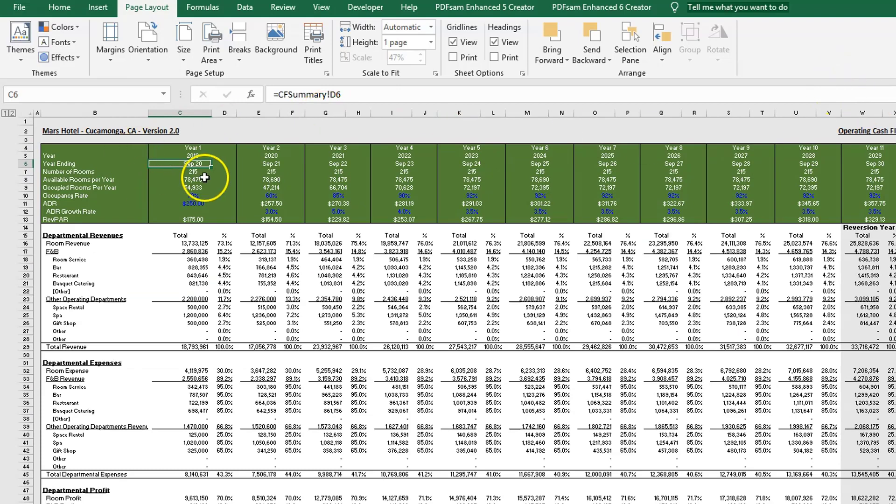
left_click(404, 175)
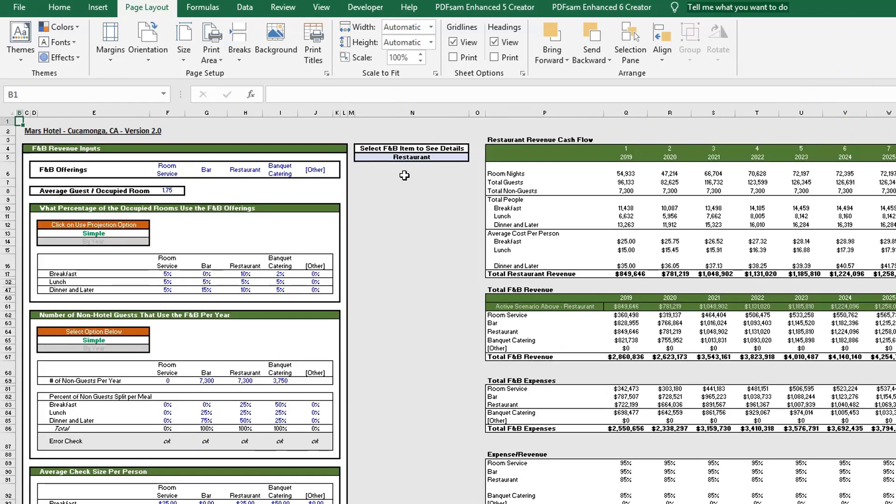
key("ctrl+Page_Up")
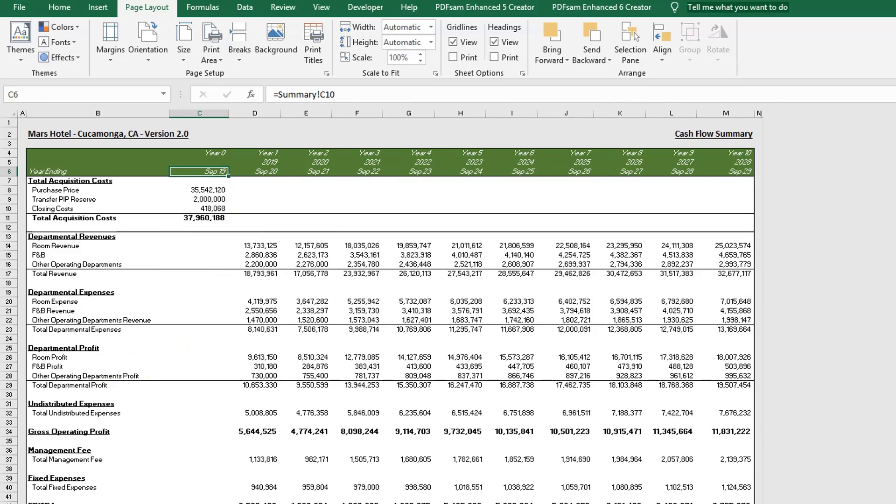
key("ctrl+Page_Down")
left_click(75, 163)
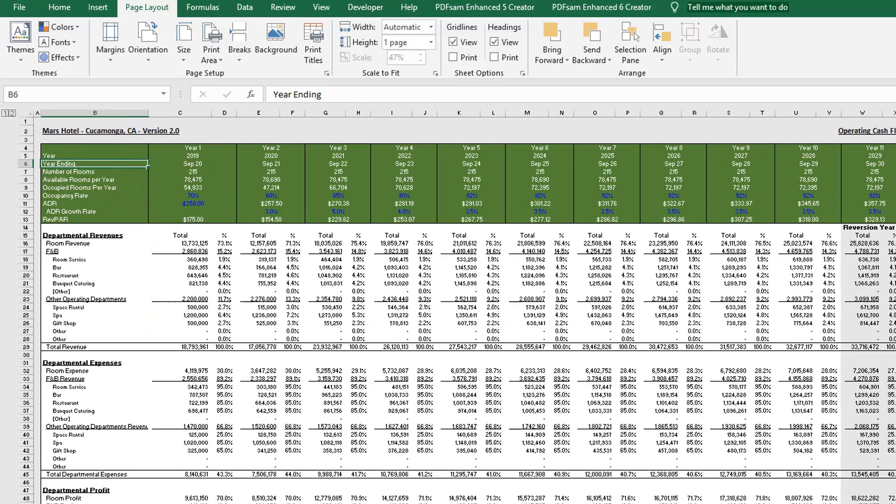
key("ctrl+Page_Up")
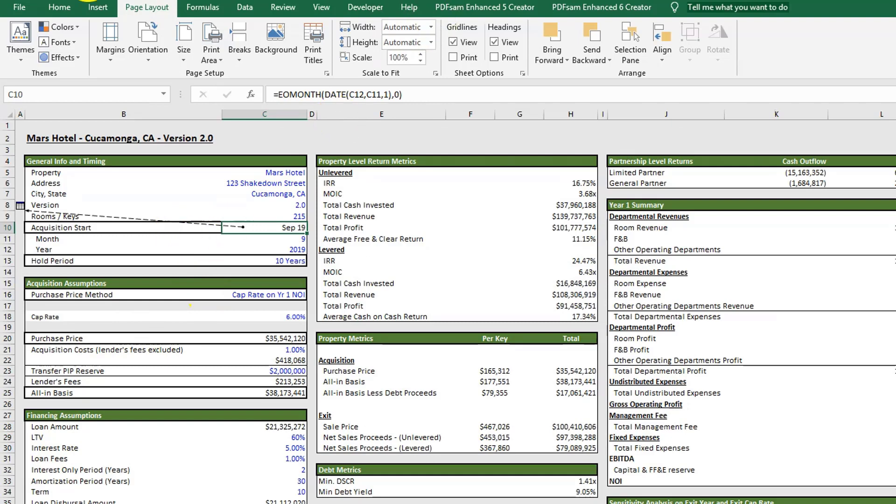
left_click(59, 7)
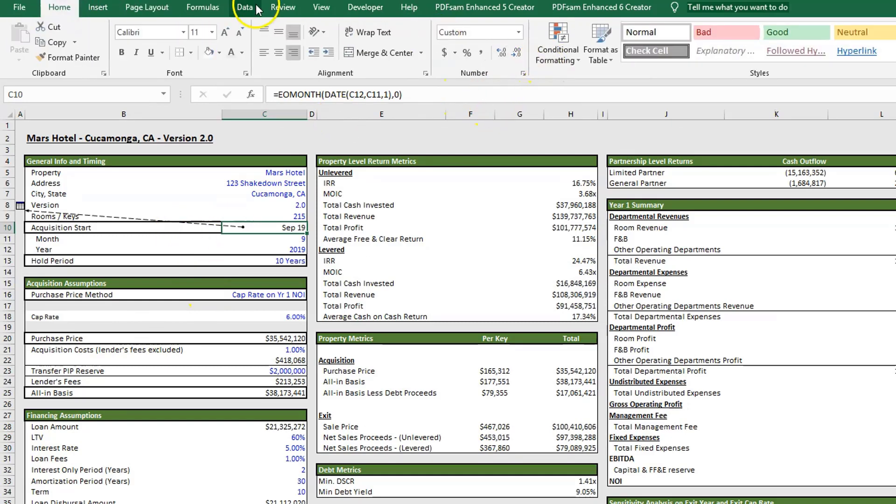
left_click(202, 7)
left_click(543, 57)
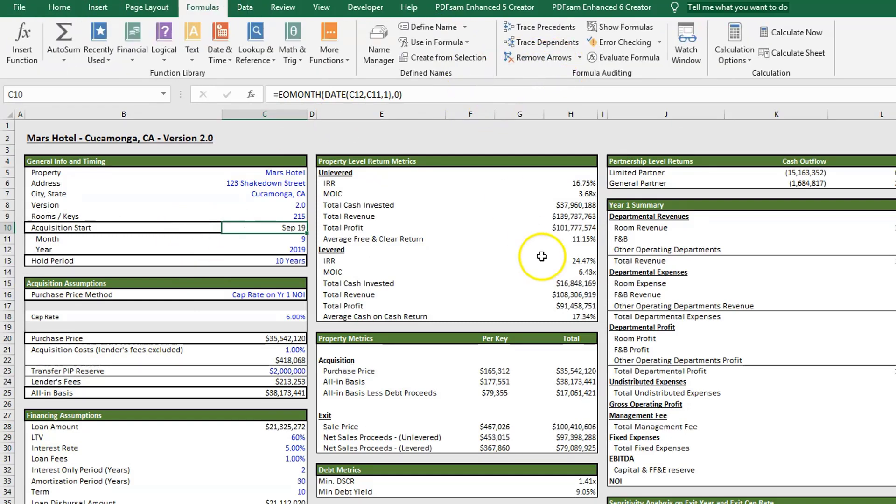
- Choose 6 years from the Hold Period dropdown in C13
key("Down")
key("Down")
key("Down")
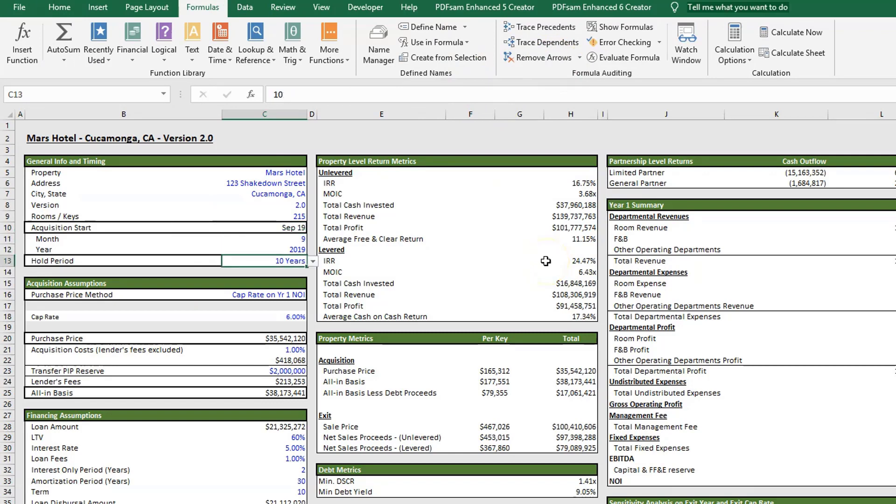
key("alt+Down")
key("Down")
key("Down")
key("Down")
key("Down")
key("Down")
key("Down")
key("Down")
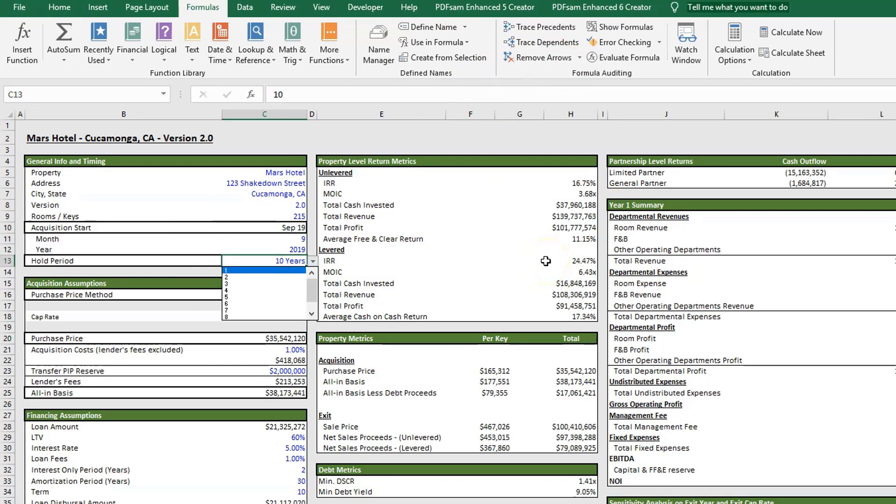
key("Down")
key("Down")
key("Down")
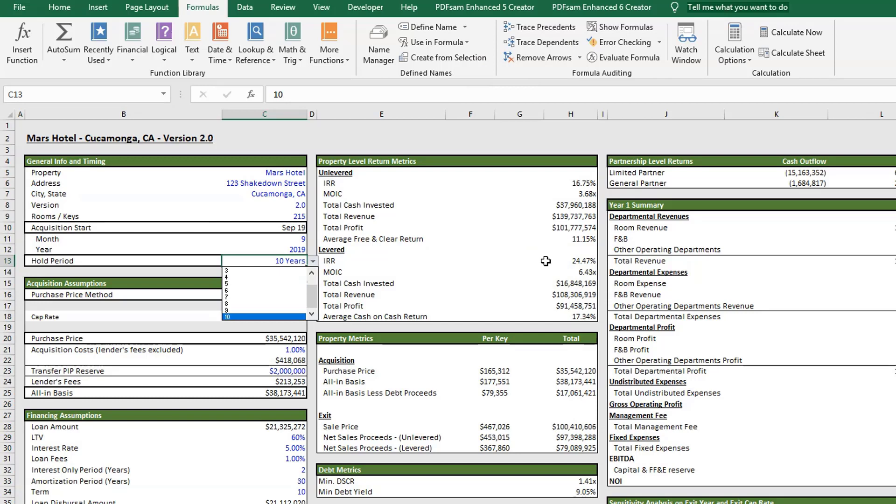
key("Up")
key("Up")
key("Up")
key("Up")
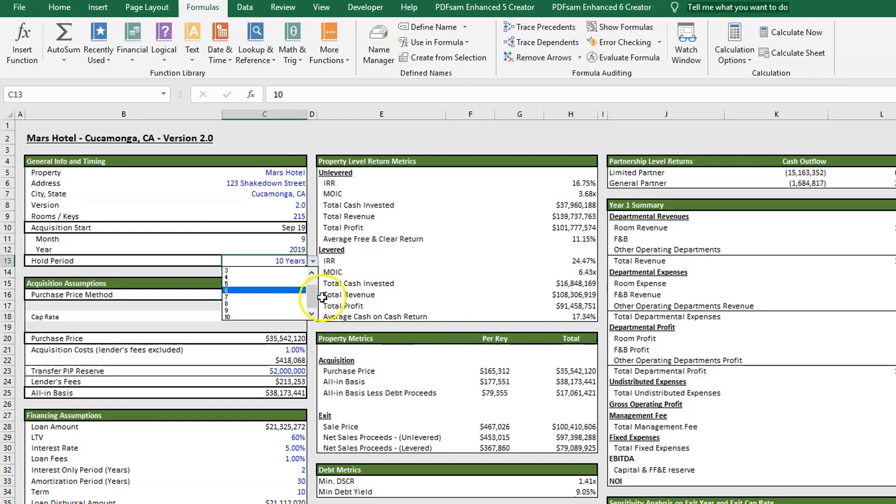
left_click(235, 290)
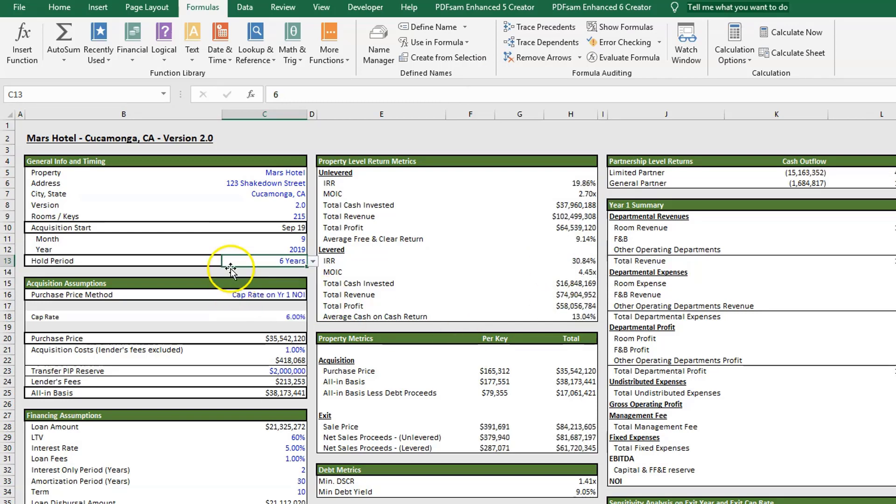
left_click(234, 272)
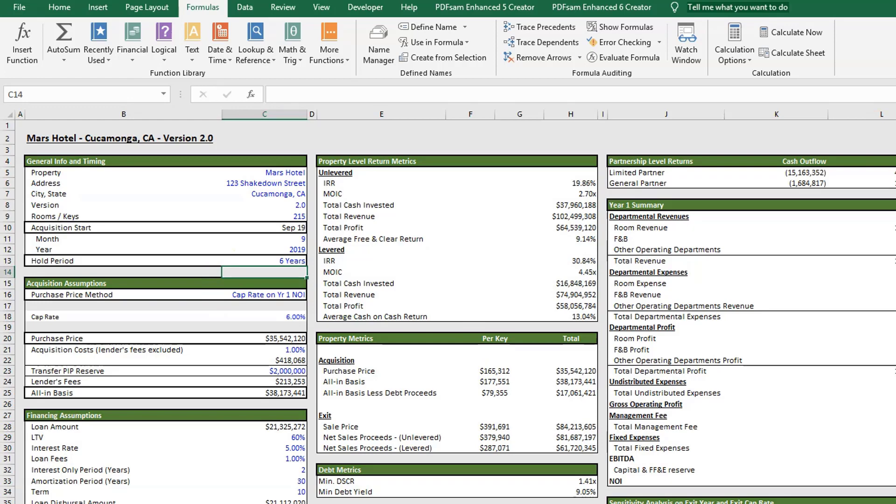
- Review the Cash Flow Summary and Operating Cash Flow for the 6-year hold, then return to Summary
key("ctrl+Page_Down")
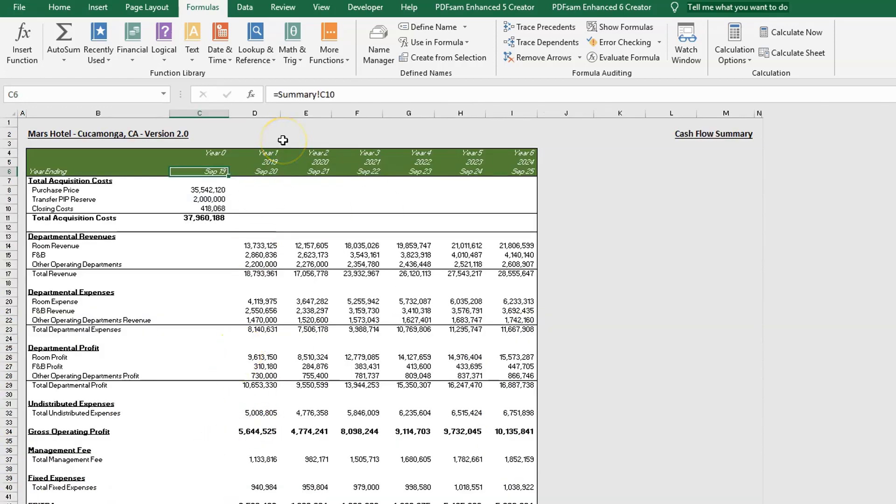
key("ctrl+Page_Down")
scroll(392, 346, "down", 4)
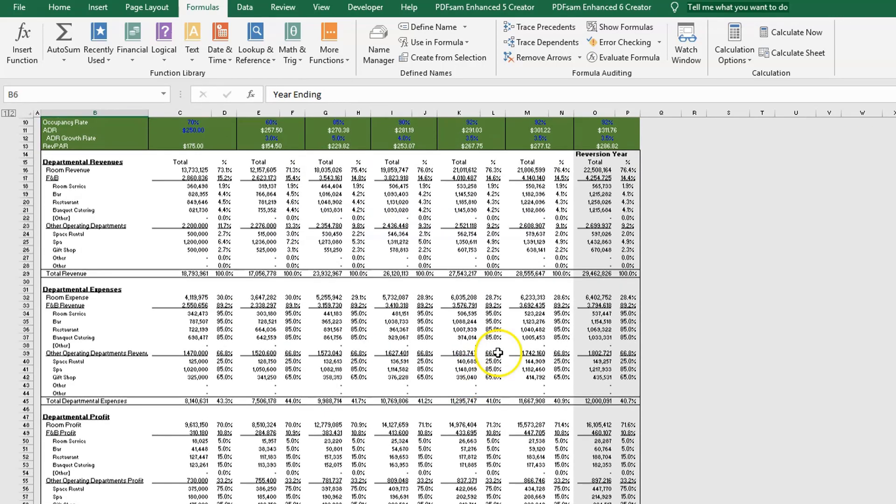
scroll(503, 360, "up", 4)
key("ctrl+Page_Up")
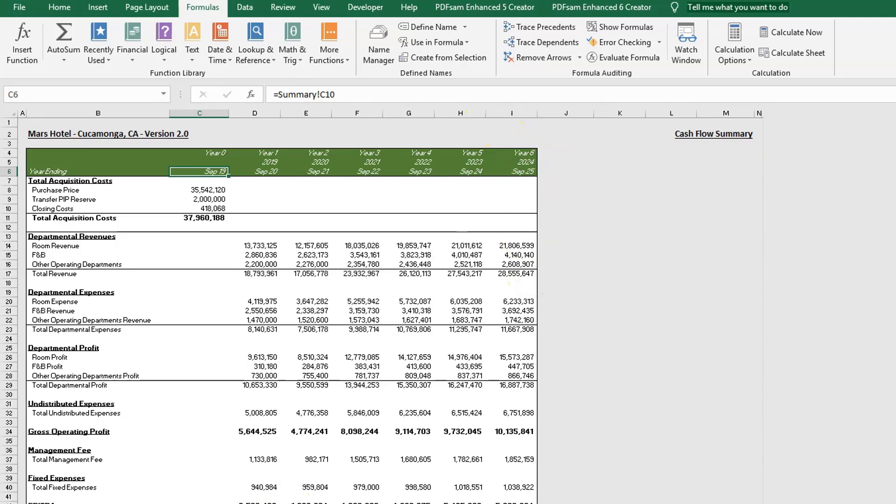
key("ctrl+Page_Down")
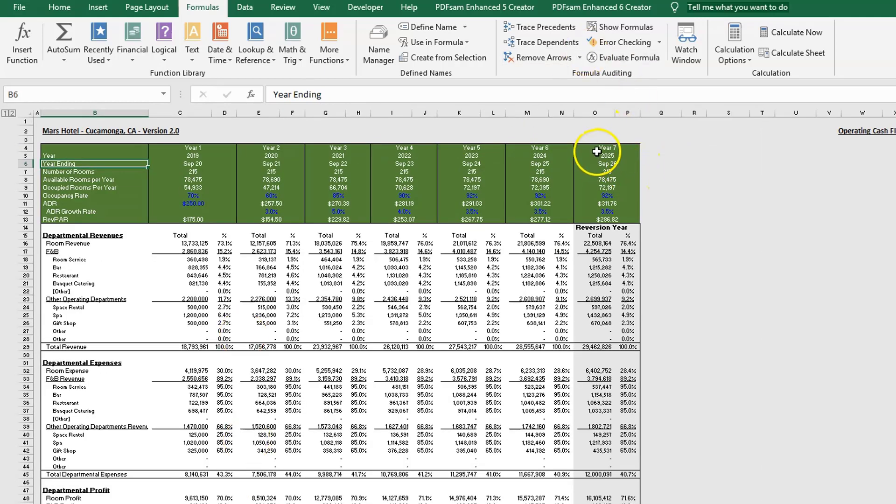
scroll(604, 270, "down", 3)
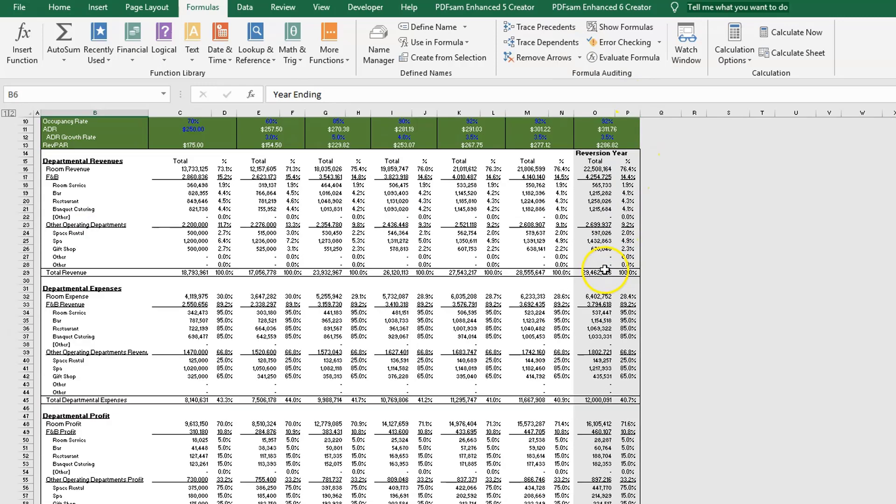
scroll(604, 268, "up", 3)
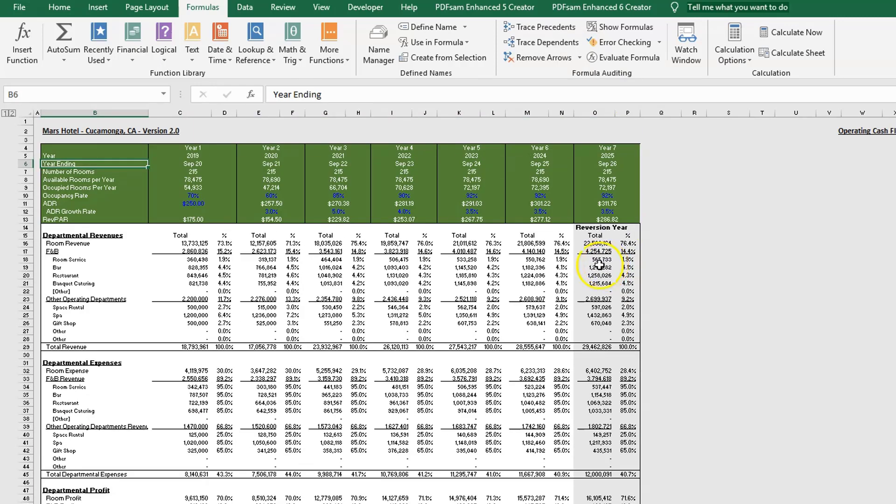
key("ctrl+Page_Up")
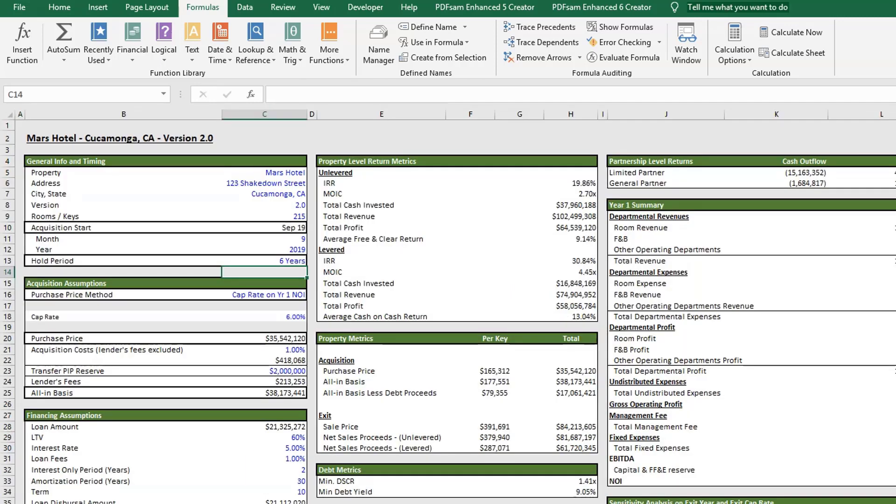
key("Down")
key("Left")
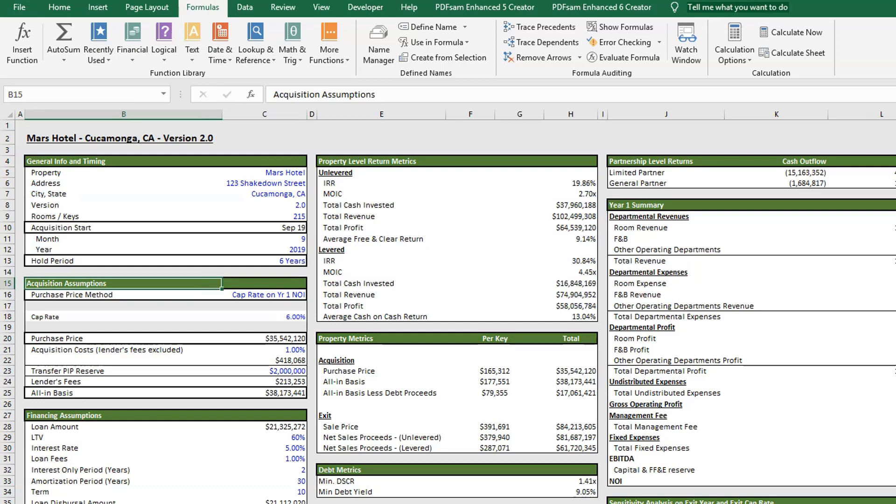
key("Right")
key("Left")
left_click(271, 294)
left_click(313, 295)
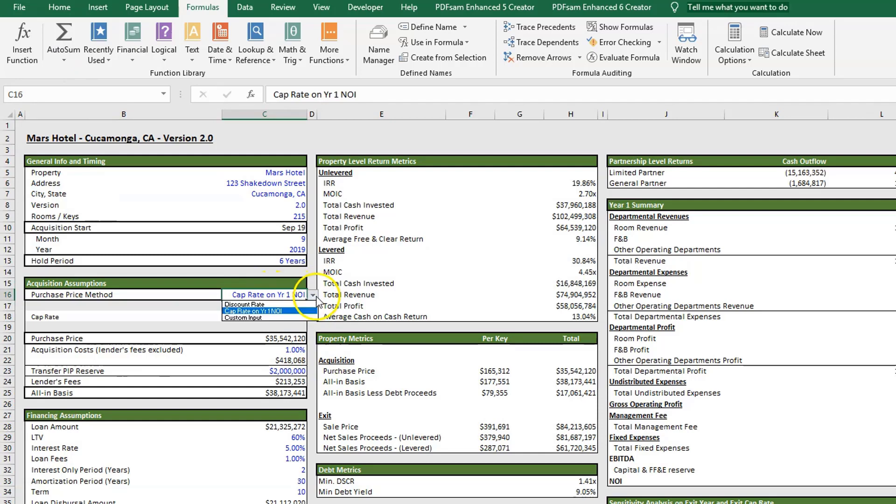
left_click(244, 304)
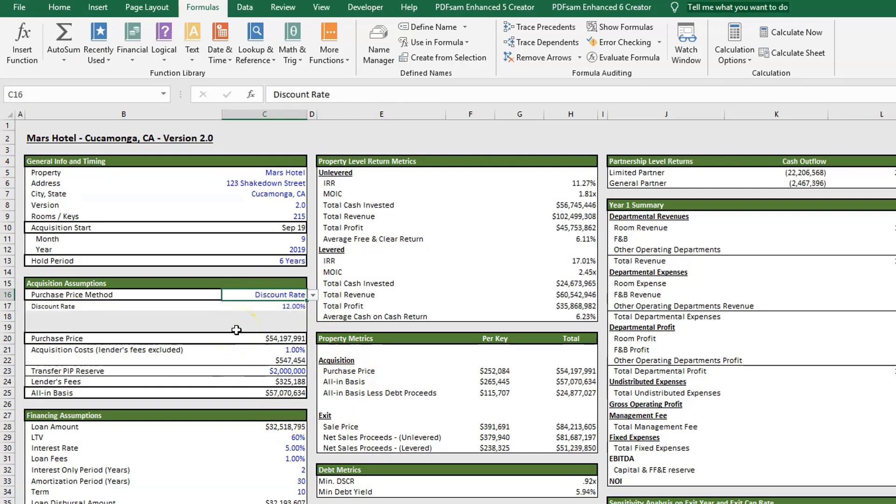
key("Down")
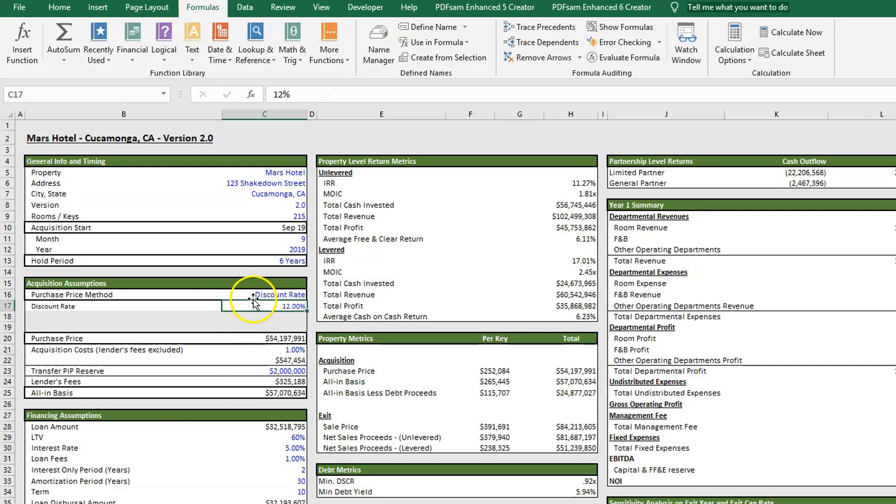
left_click(286, 296)
left_click(312, 295)
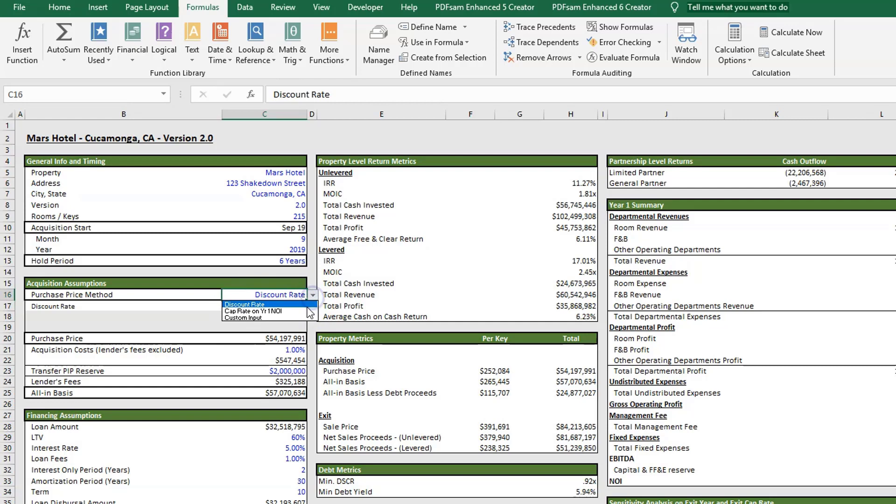
left_click(306, 312)
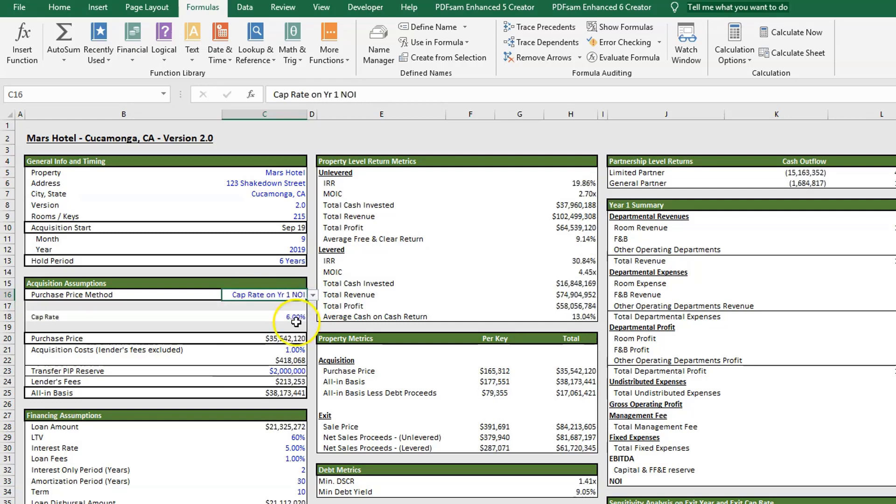
left_click(312, 294)
left_click(301, 294)
left_click(312, 295)
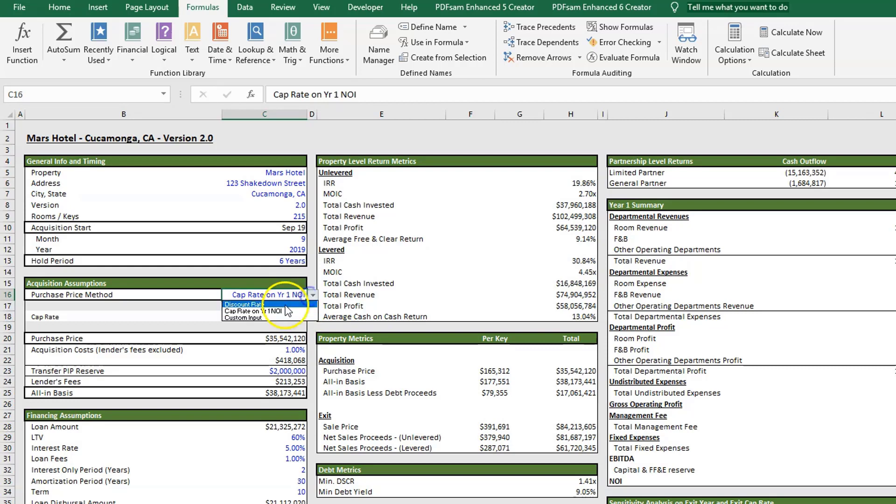
left_click(279, 318)
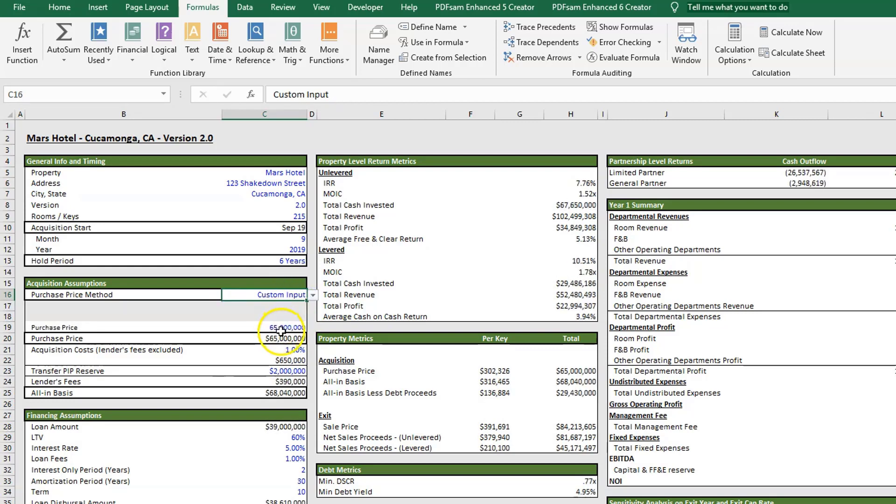
left_click(280, 326)
type("35,000,")
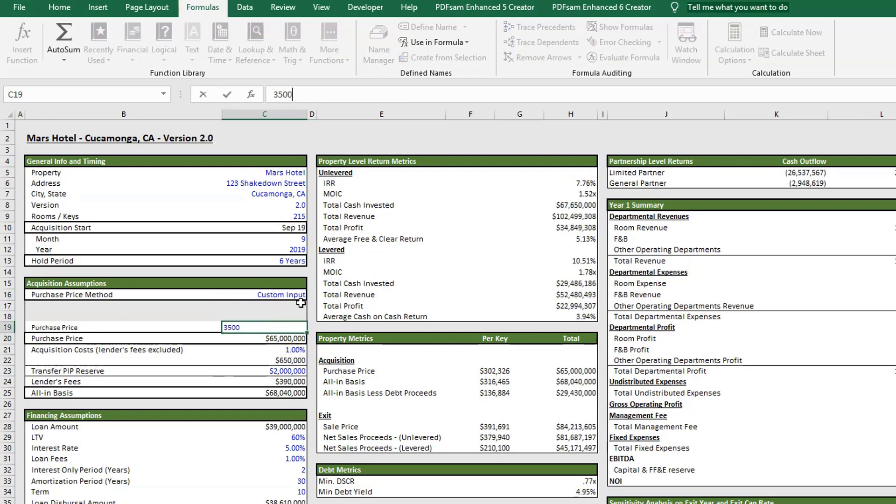
type("0000")
key("Return")
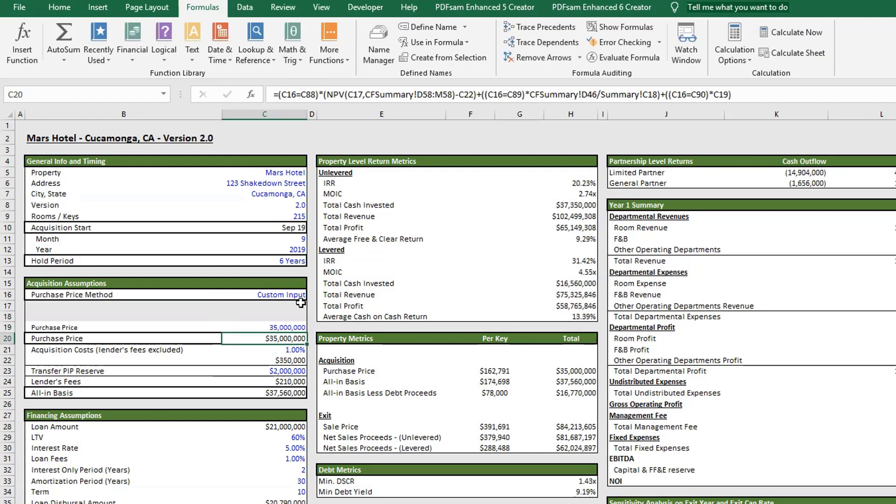
key("Up")
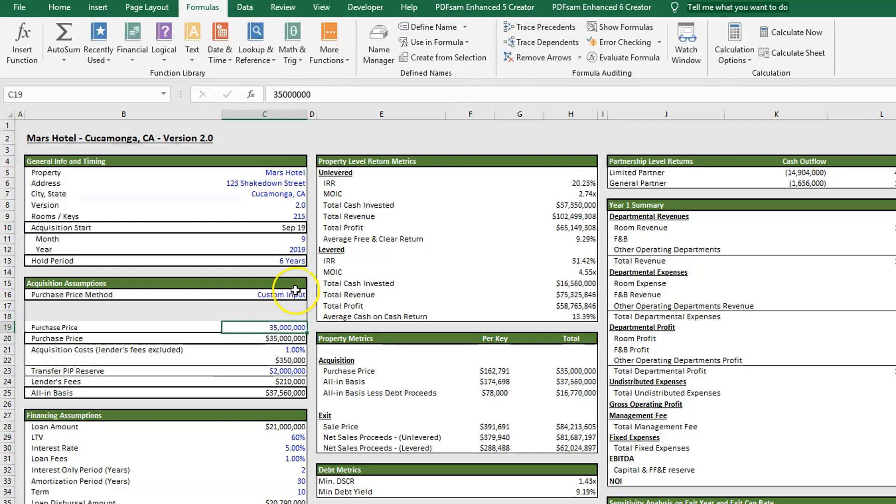
left_click(294, 294)
left_click(312, 295)
left_click(252, 311)
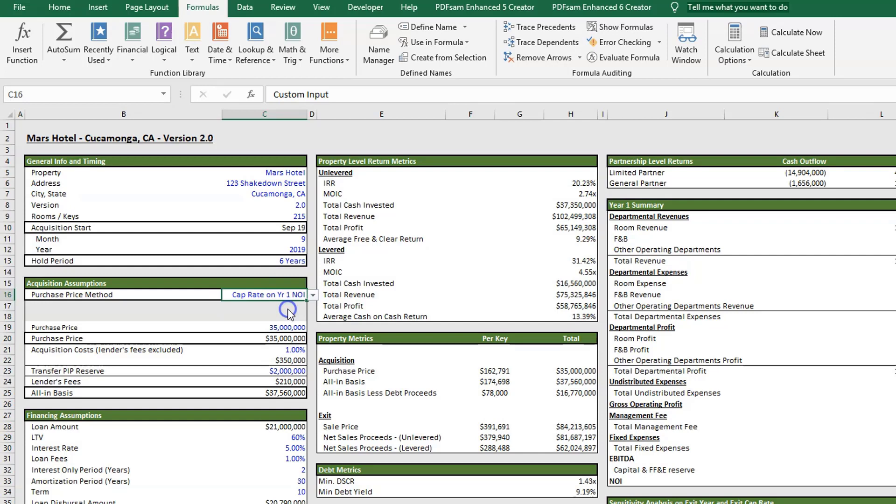
left_click(132, 353)
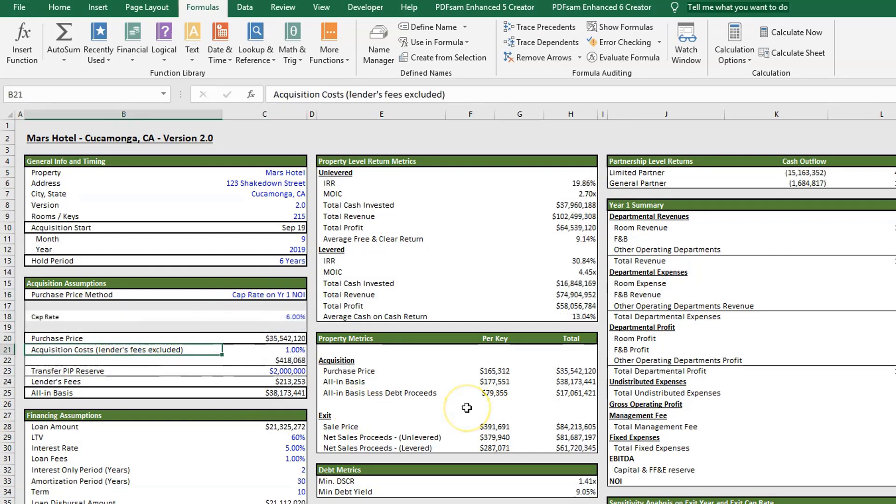
key("Right")
key("Left")
key("Right")
key("Left")
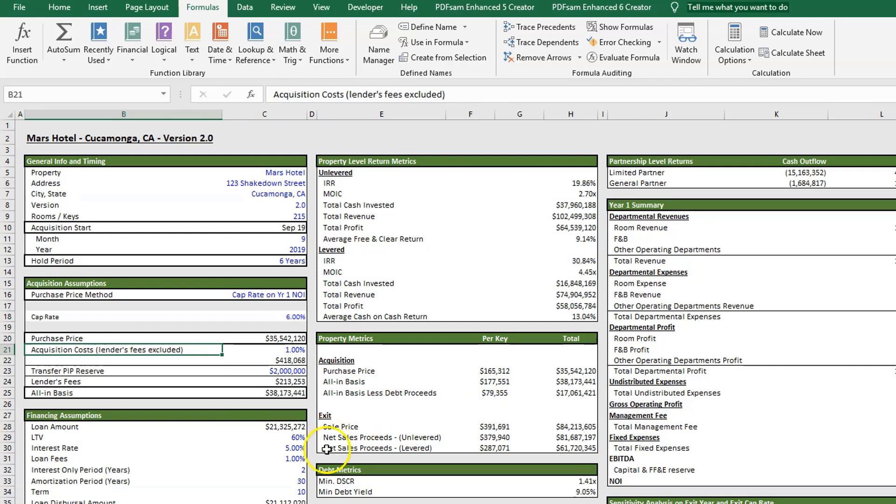
left_click(291, 457)
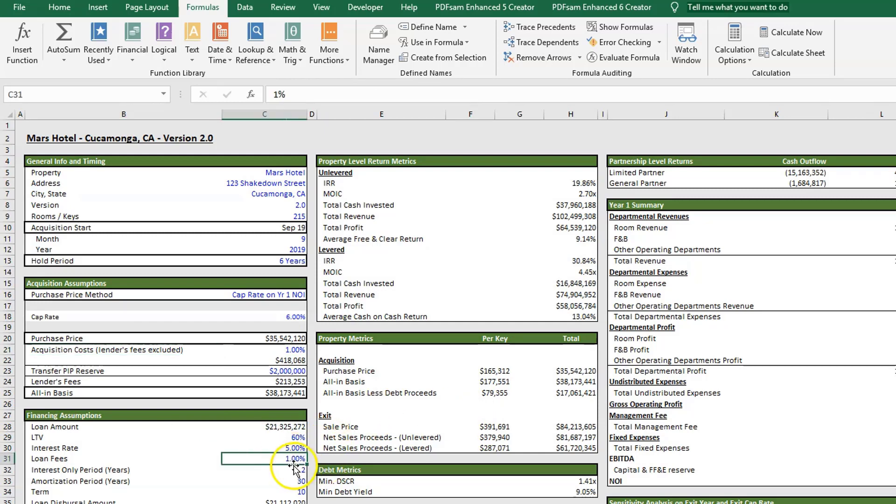
left_click(57, 350)
left_click(75, 370)
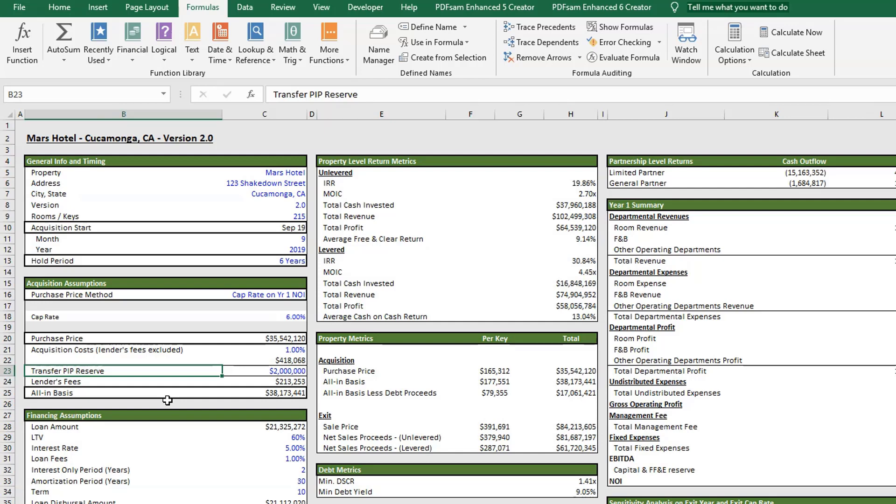
key("Right")
key("Down")
key("Left")
key("Right")
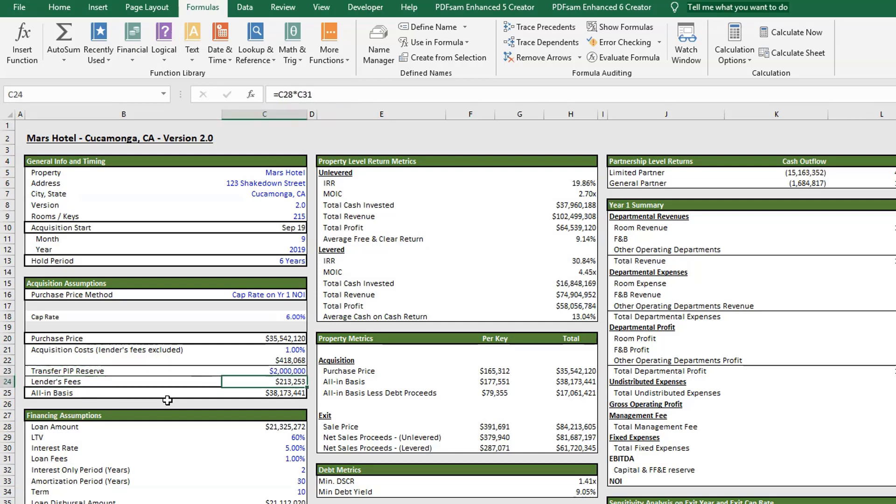
key("F2")
key("Escape")
key("Down")
key("F2")
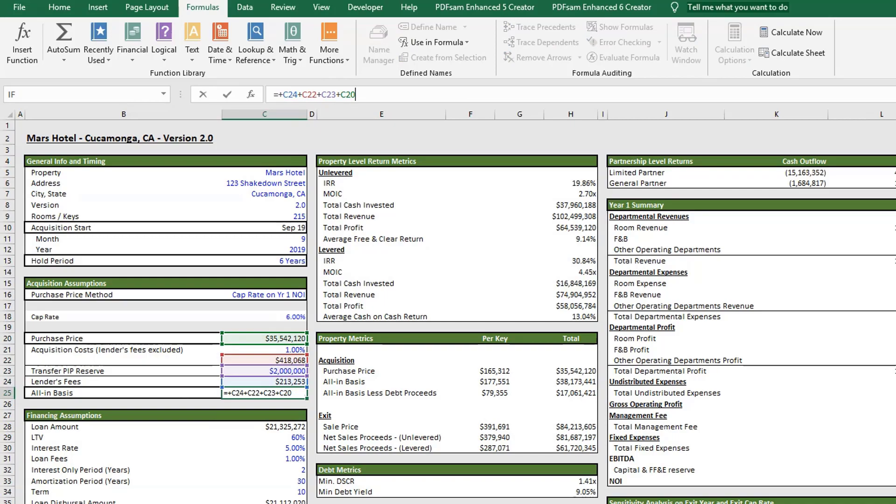
key("Escape")
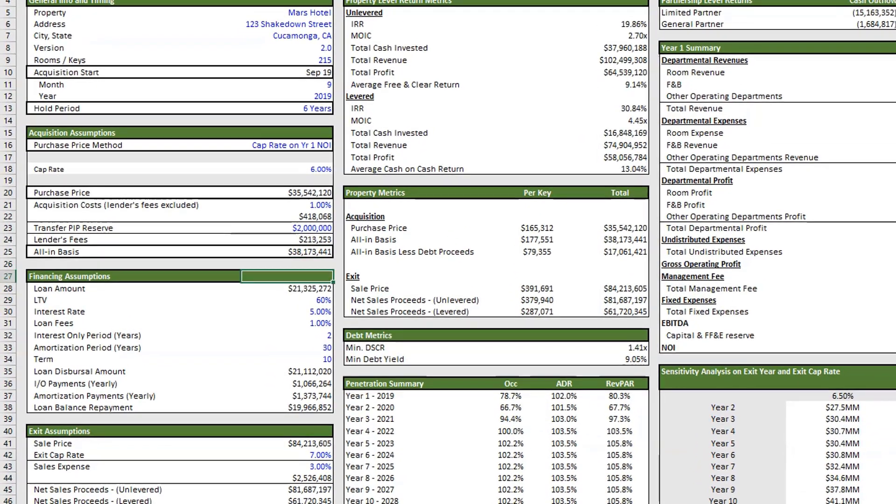
left_click(282, 322)
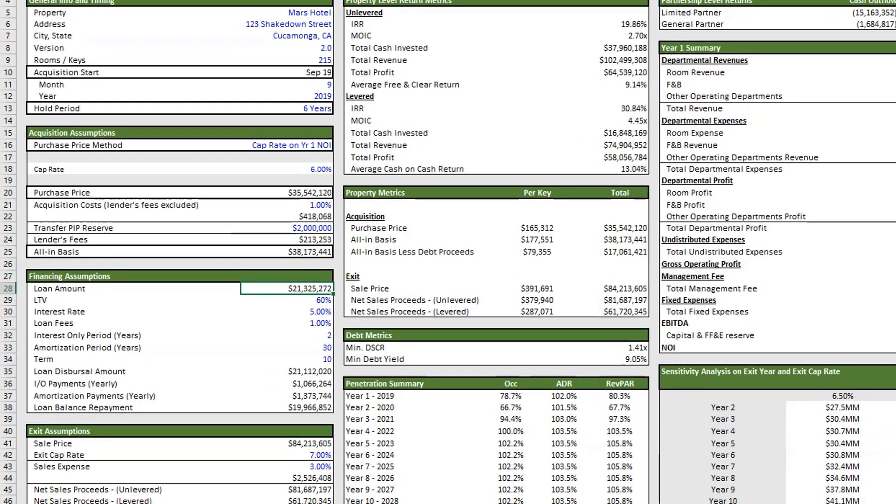
key("F2")
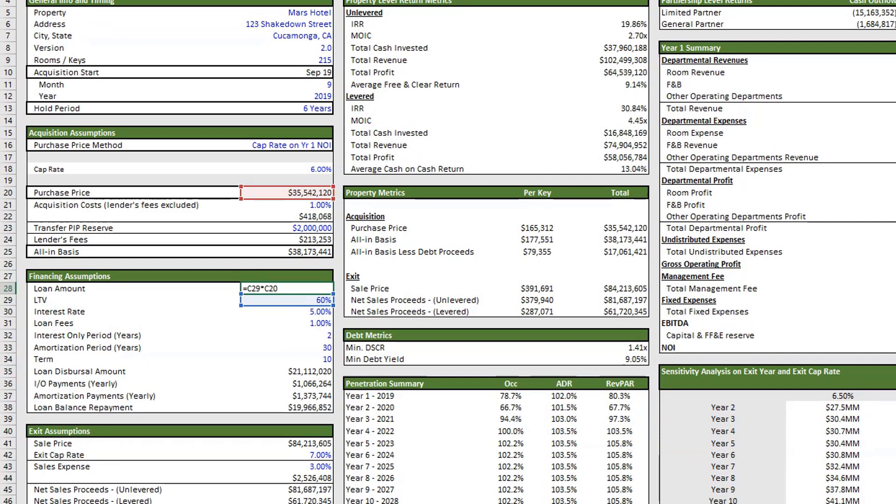
key("Return")
key("Down")
key("Down")
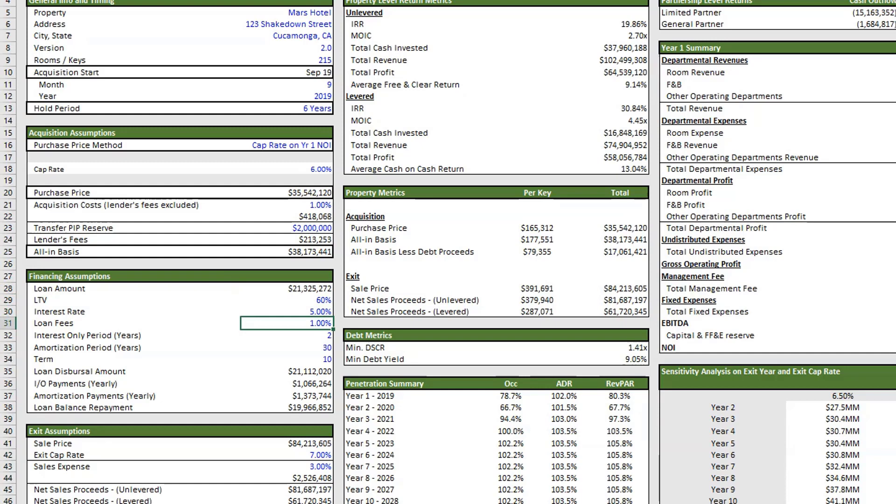
key("Down")
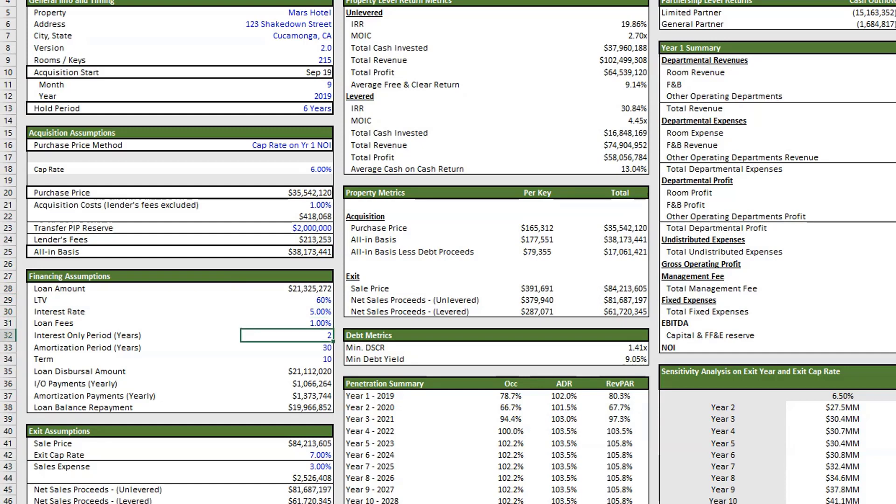
key("Down")
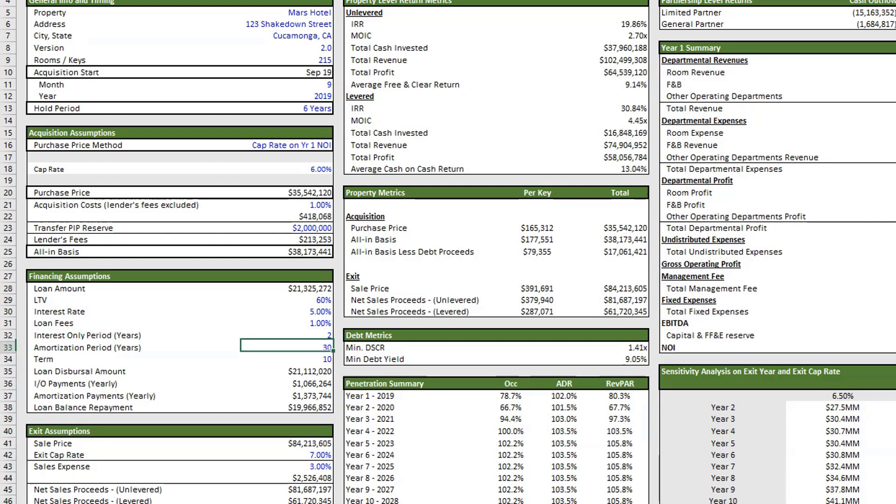
key("Down")
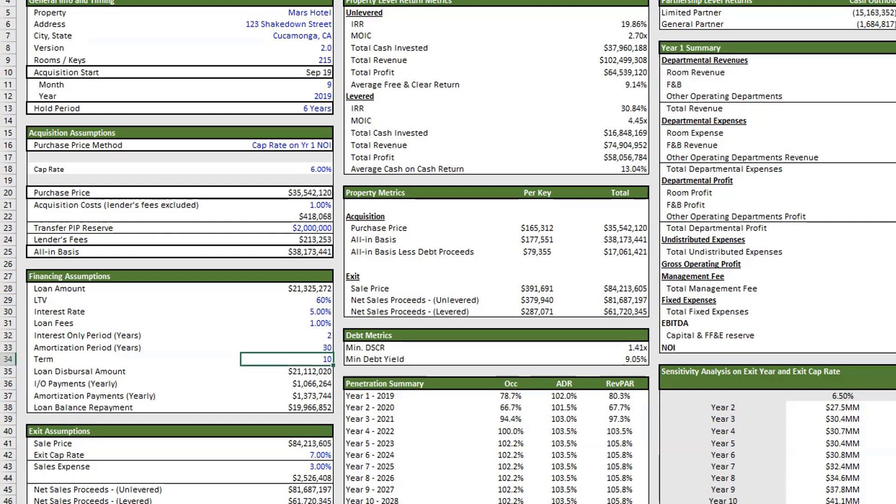
key("Down")
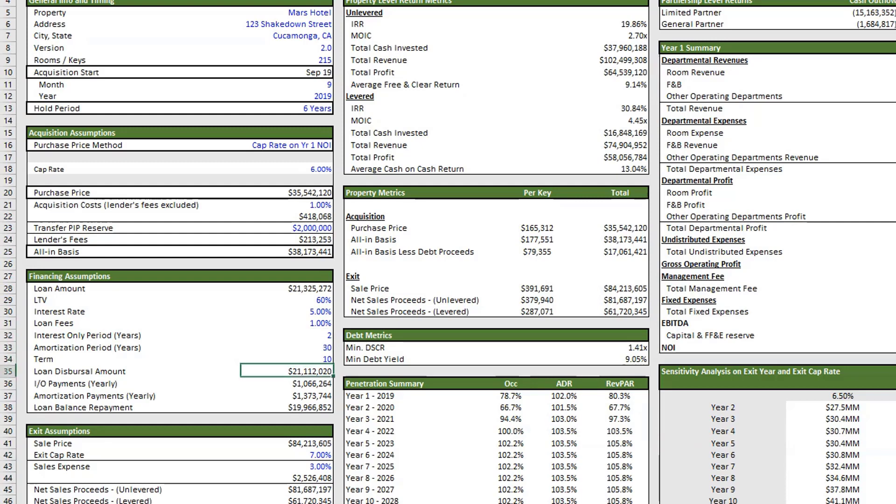
key("F2")
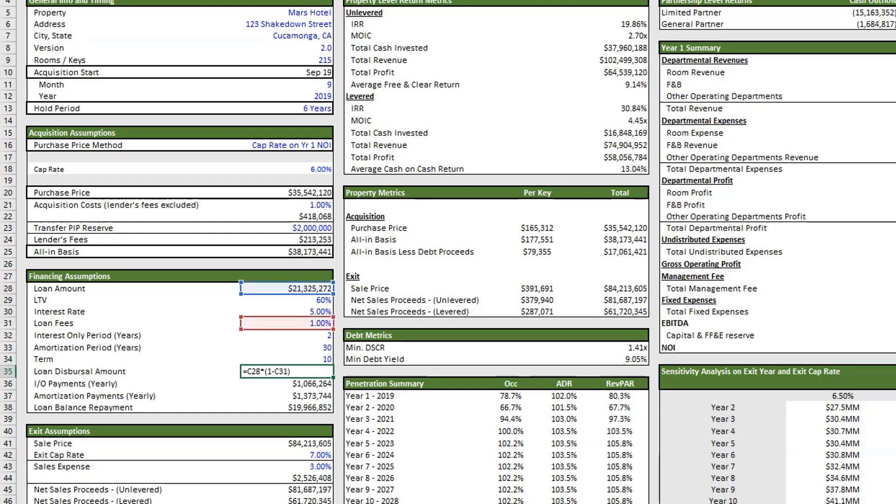
key("Escape")
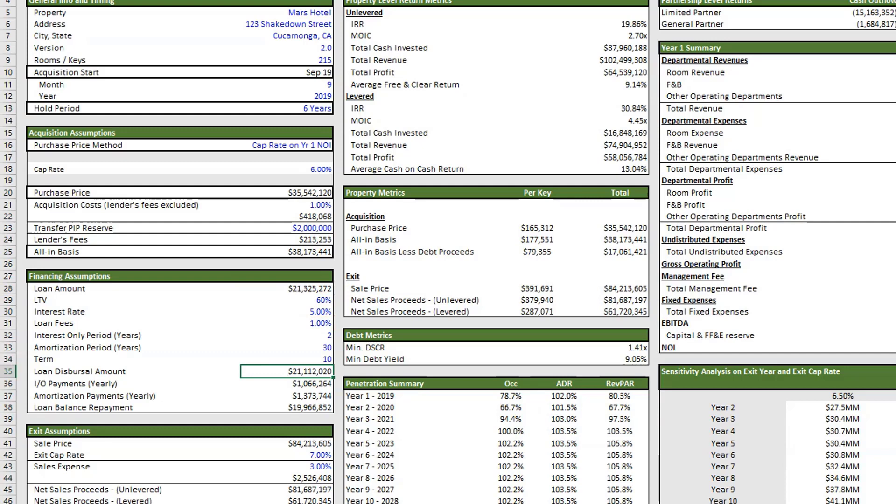
key("Down")
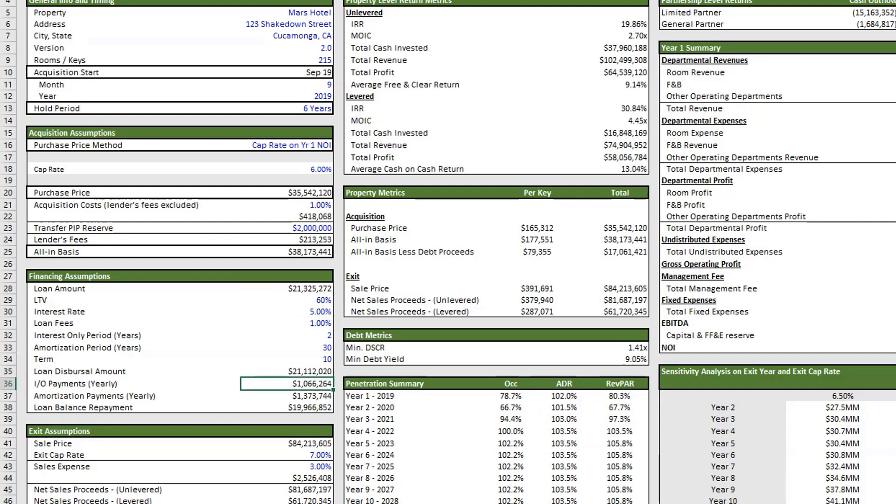
key("Down")
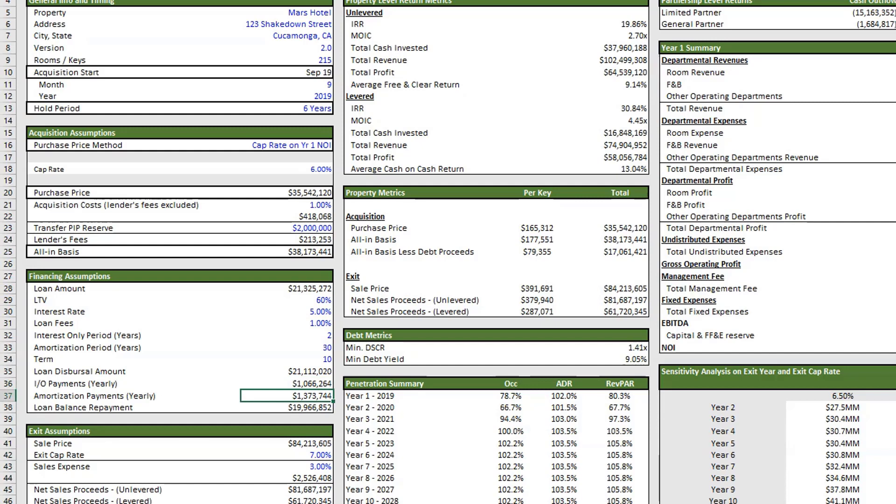
key("Down")
key("F2")
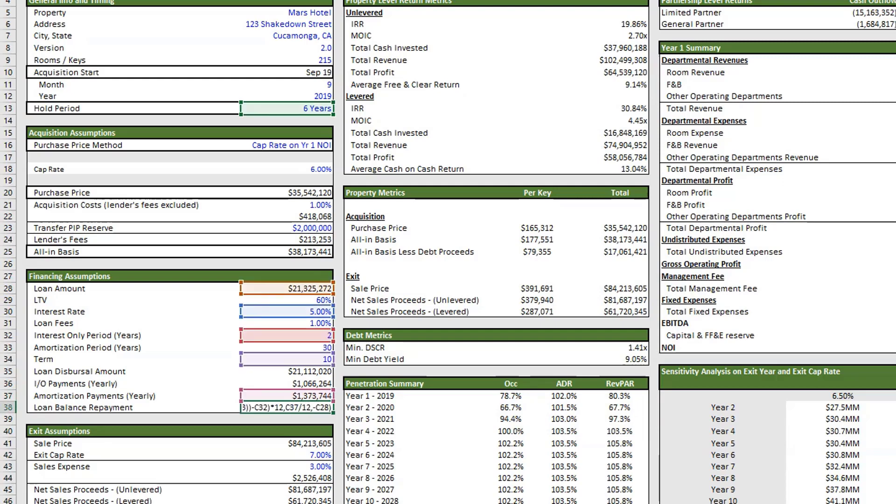
key("Escape")
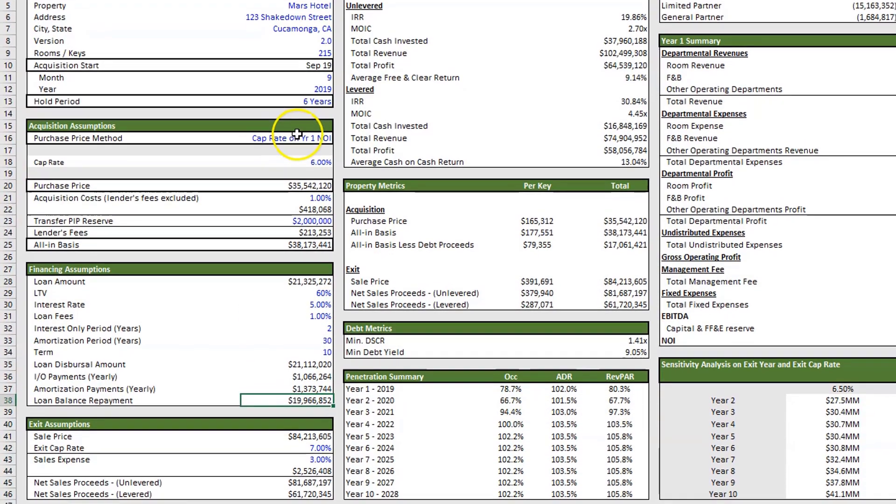
scroll(296, 117, "down", 3)
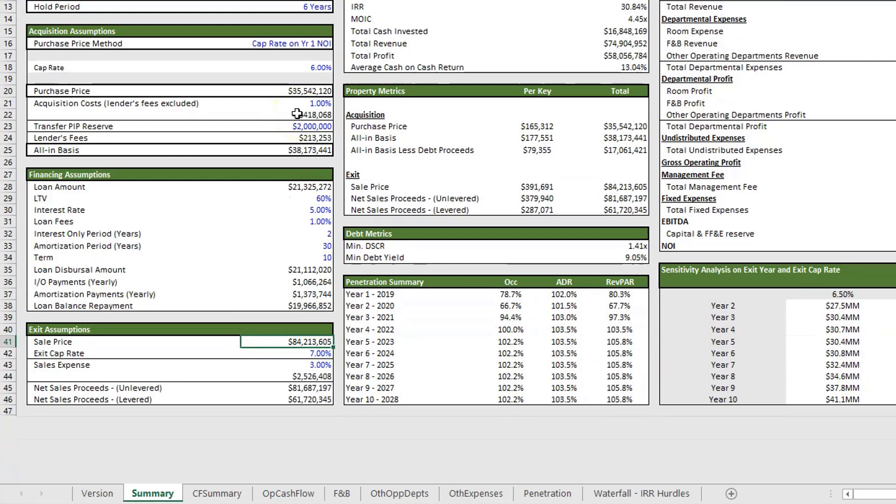
key("Down")
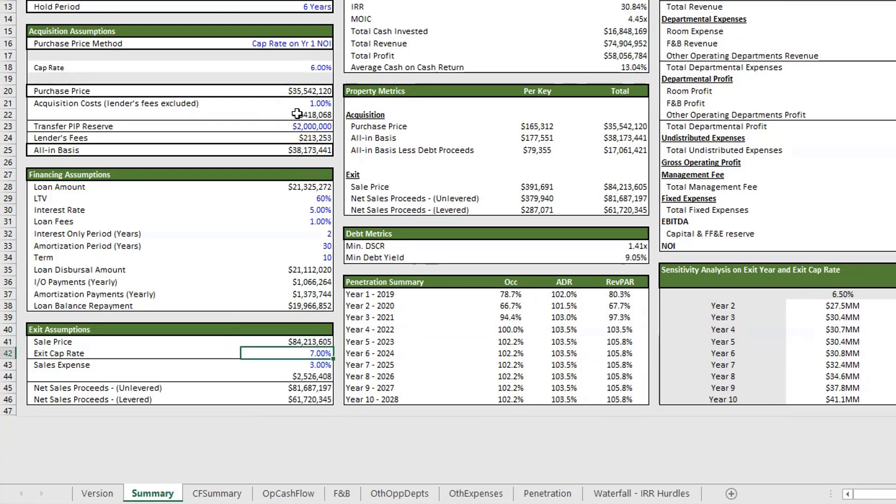
key("Down")
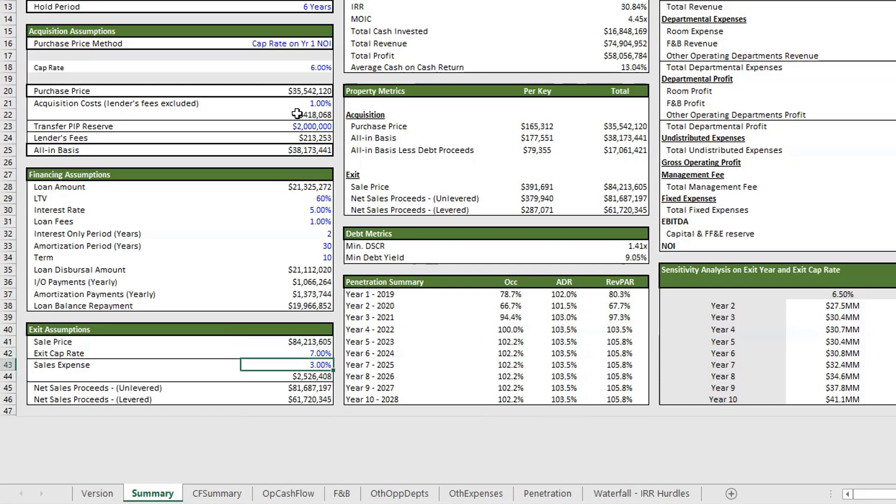
key("Down")
key("Down")
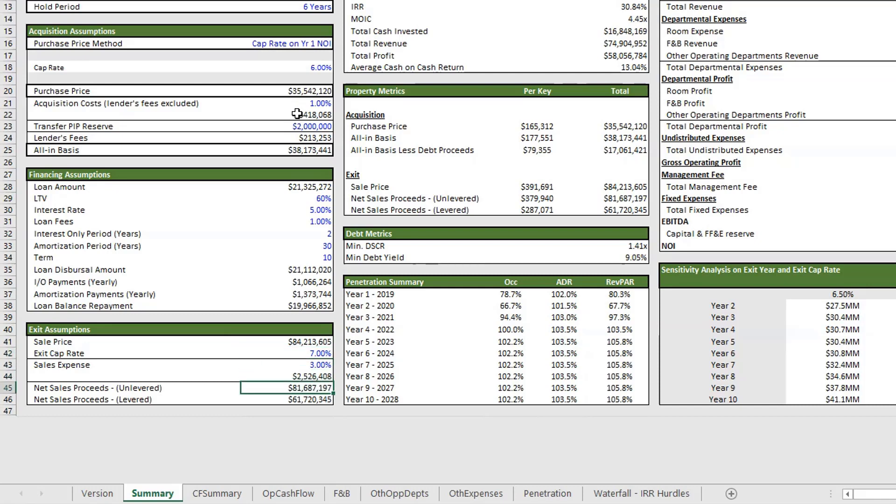
key("Down")
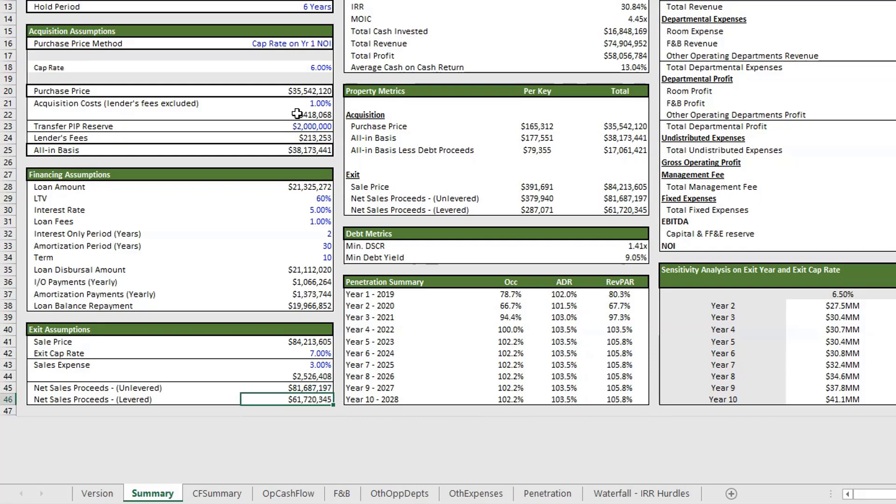
key("Up")
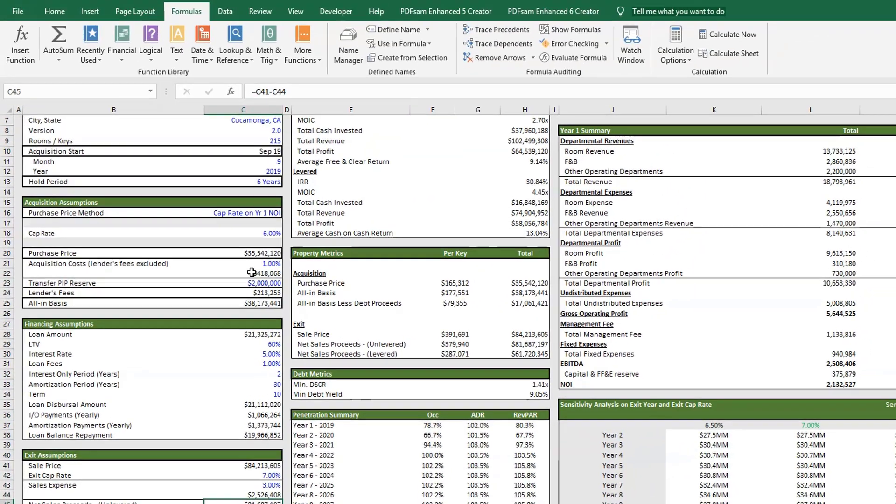
key("ctrl+Home")
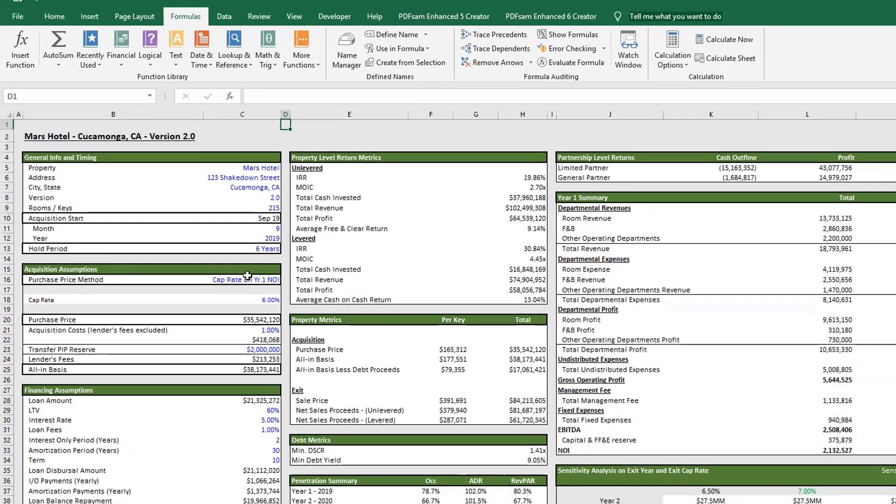
key("Right")
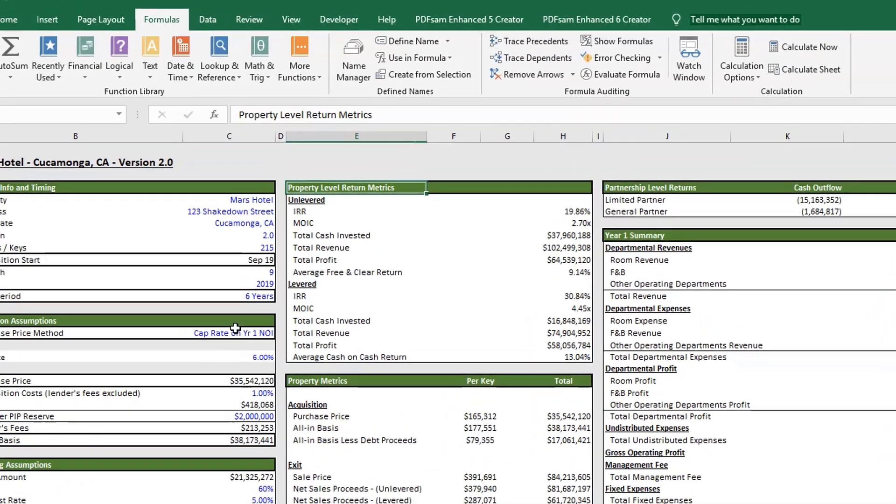
key("Down")
key("Down")
key("Up")
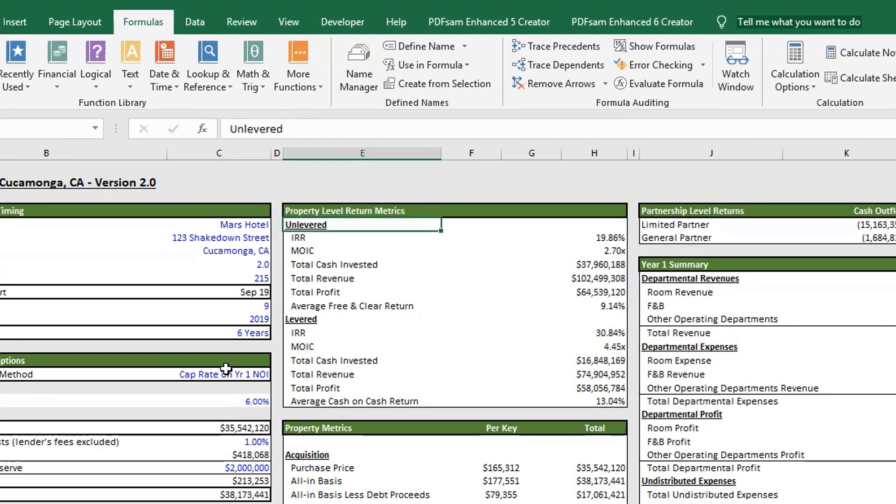
key("Down")
key("Down")
key("Down")
key("Down")
key("Down")
key("Up")
key("Up")
key("Up")
key("Up")
key("Up")
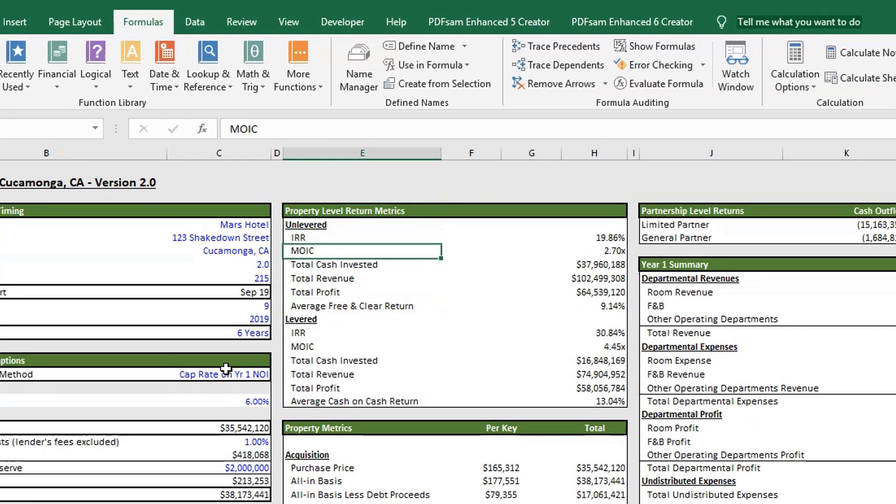
key("Down")
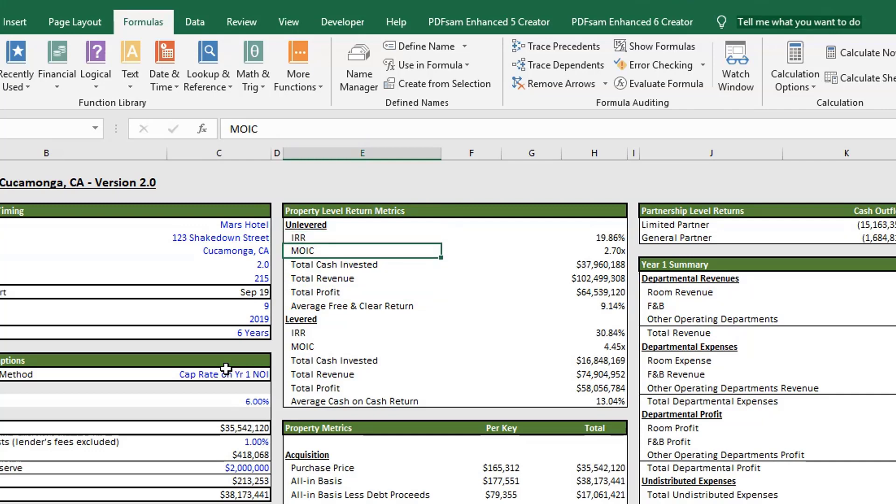
key("Right")
key("Right")
key("Left")
key("Left")
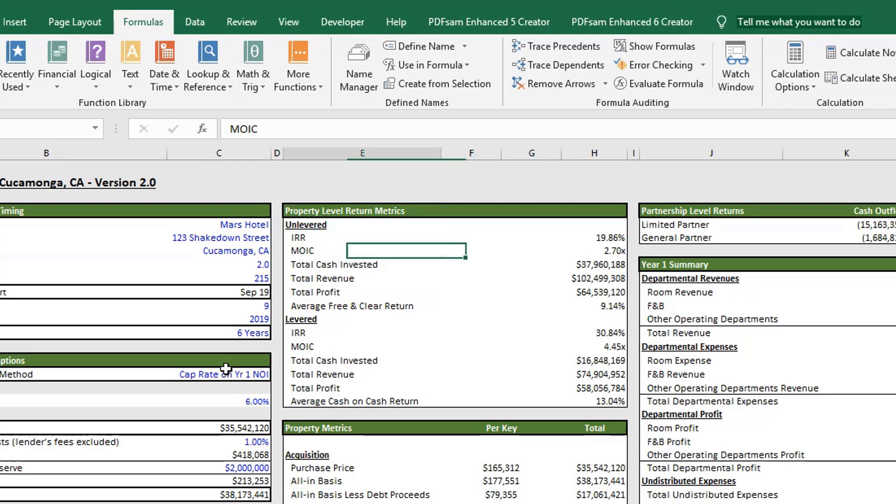
key("Down")
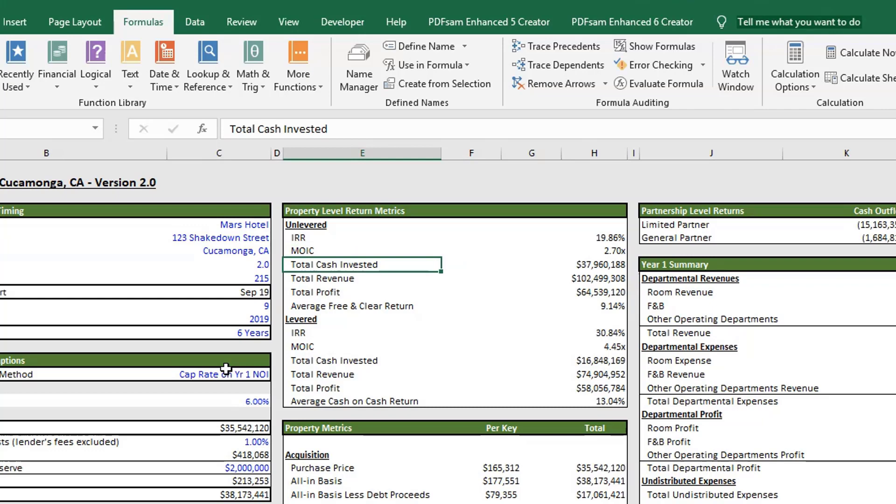
key("Down")
key("Down")
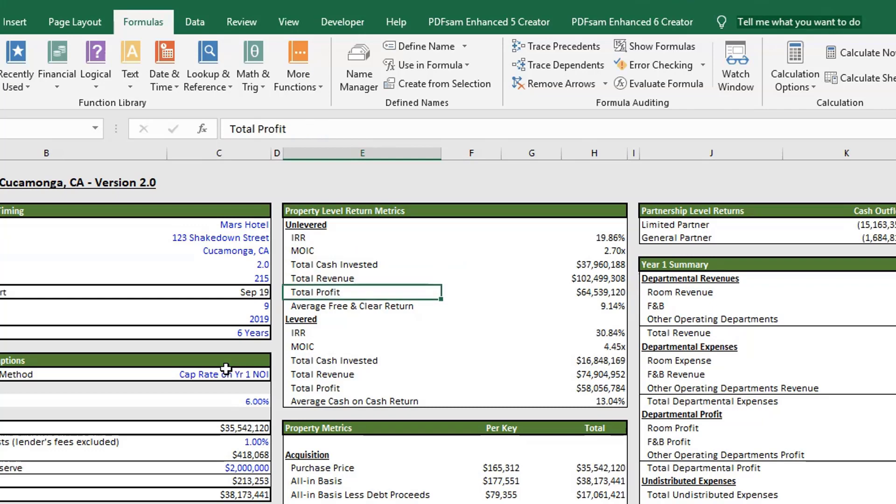
key("Down")
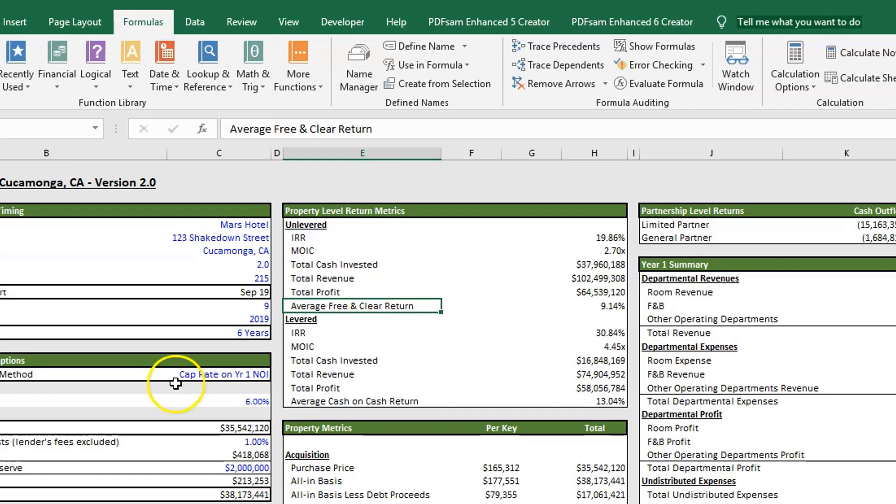
left_click(299, 320)
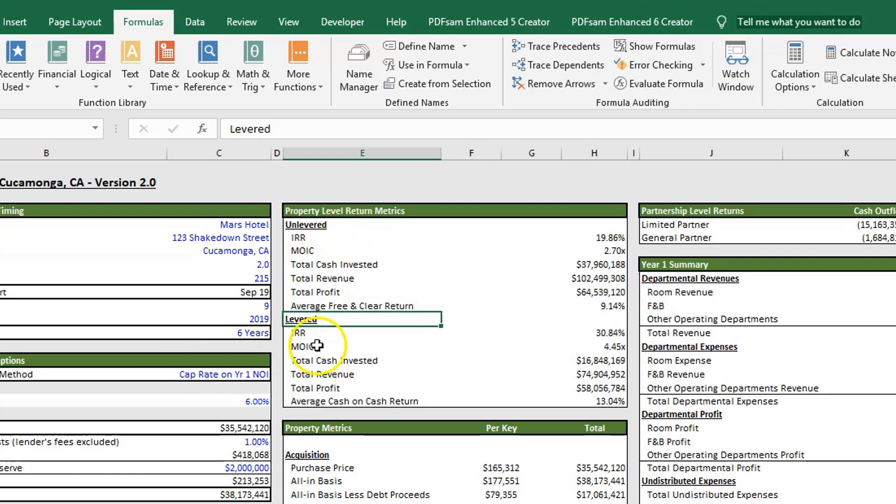
left_click(363, 400)
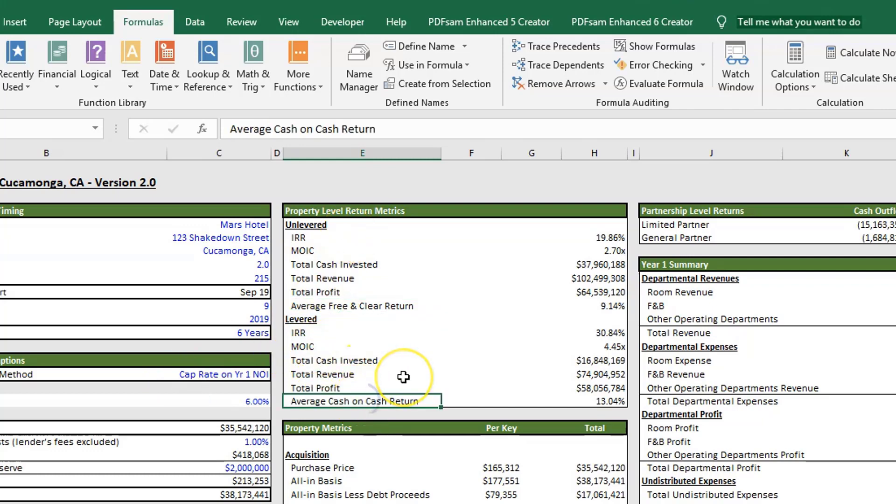
left_click(357, 303)
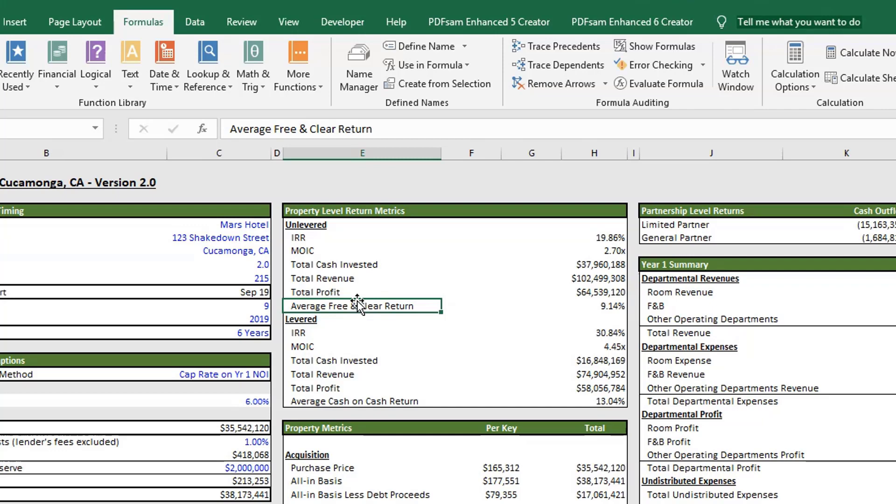
left_click(349, 400)
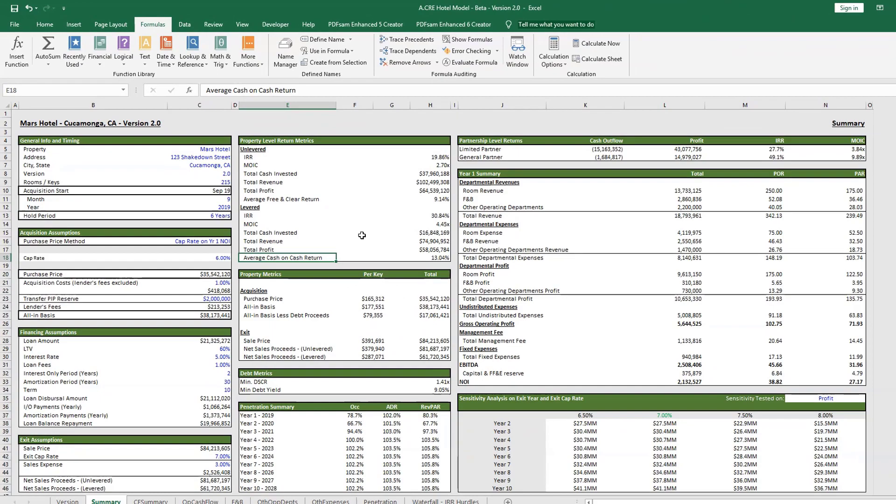
key("ctrl+bracketleft")
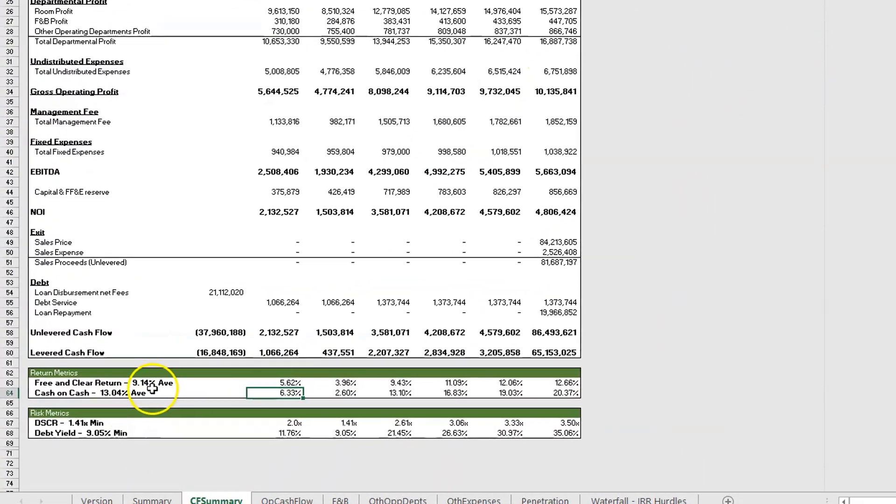
left_click(131, 403)
key("Left")
key("Right")
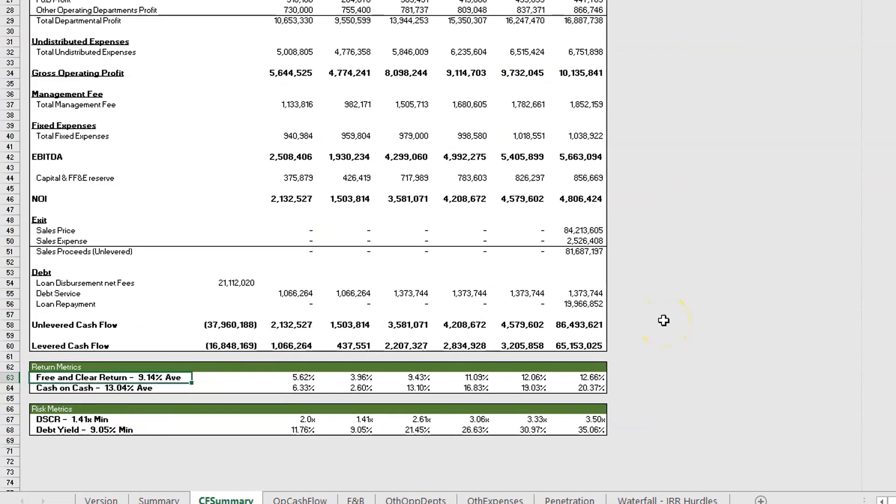
key("Right")
key("Right")
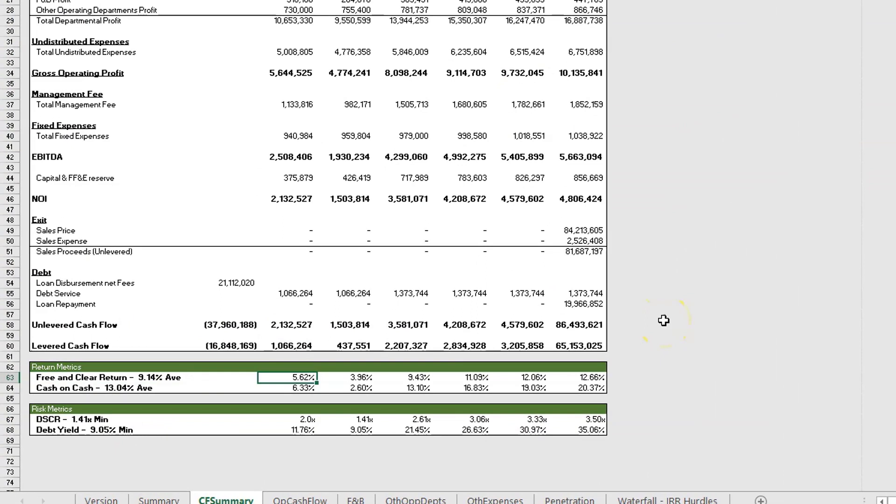
key("F2")
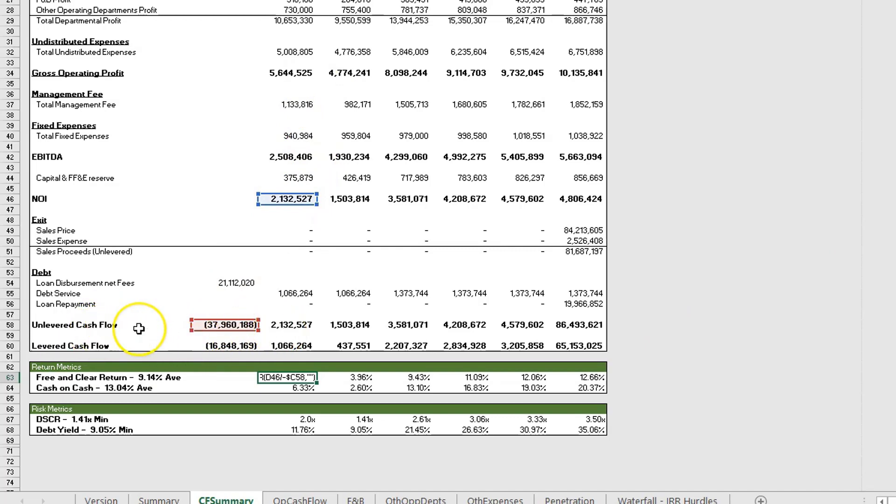
key("Return")
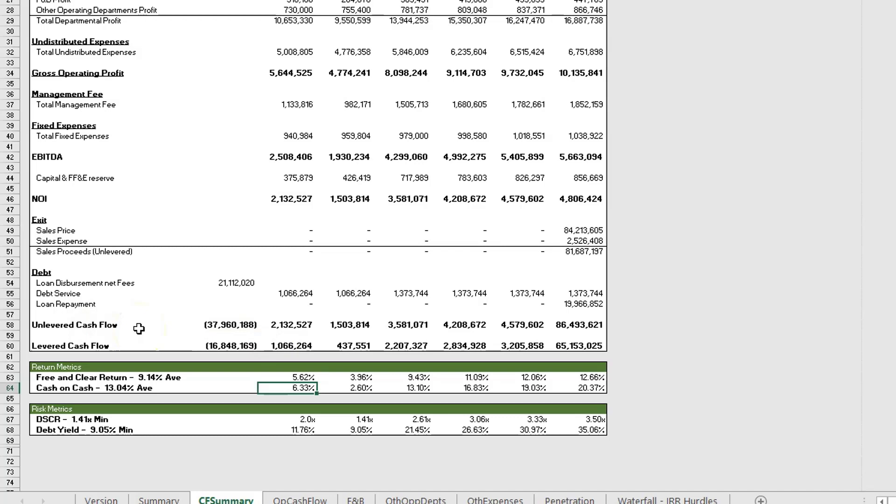
key("F2")
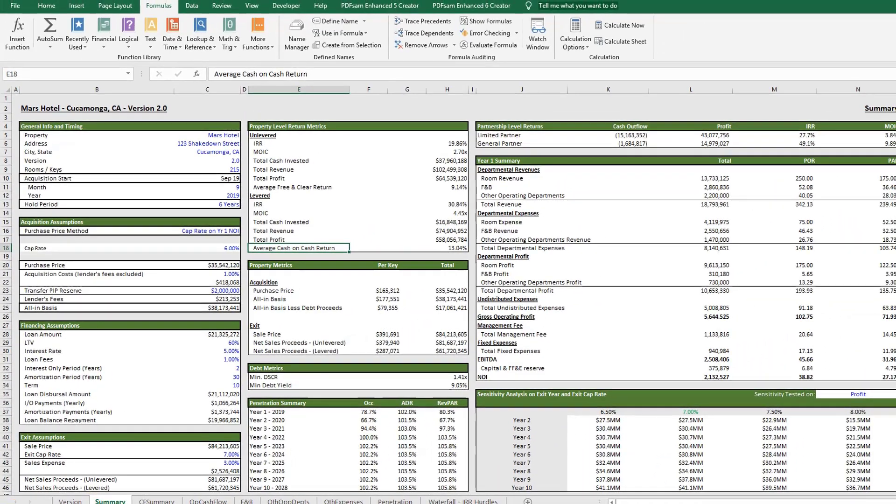
key("Down")
key("Down")
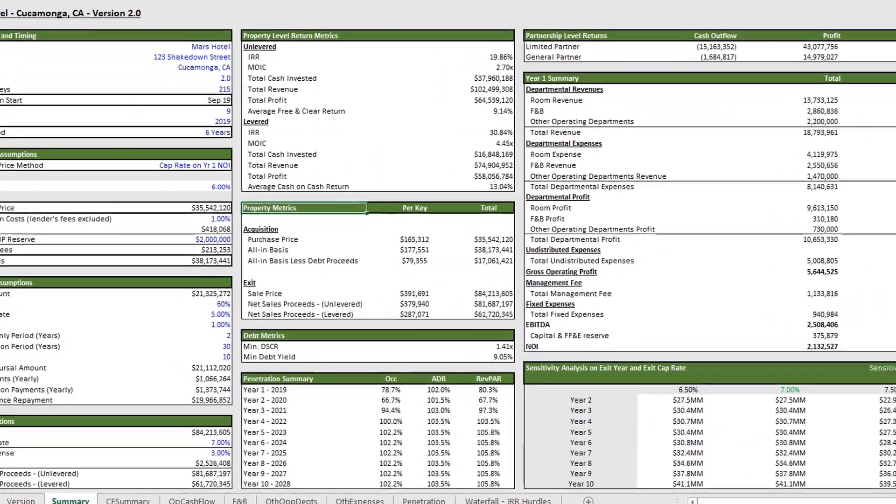
key("Down")
key("Down")
key("Down")
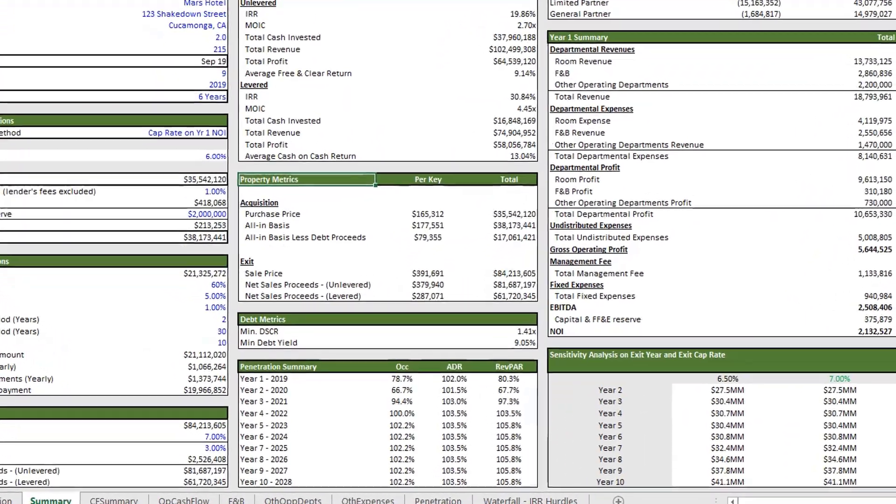
key("Right")
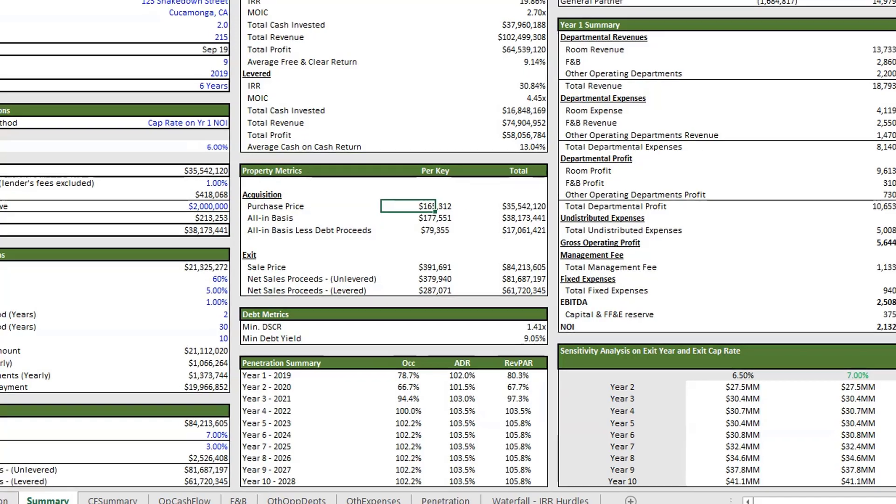
key("F2")
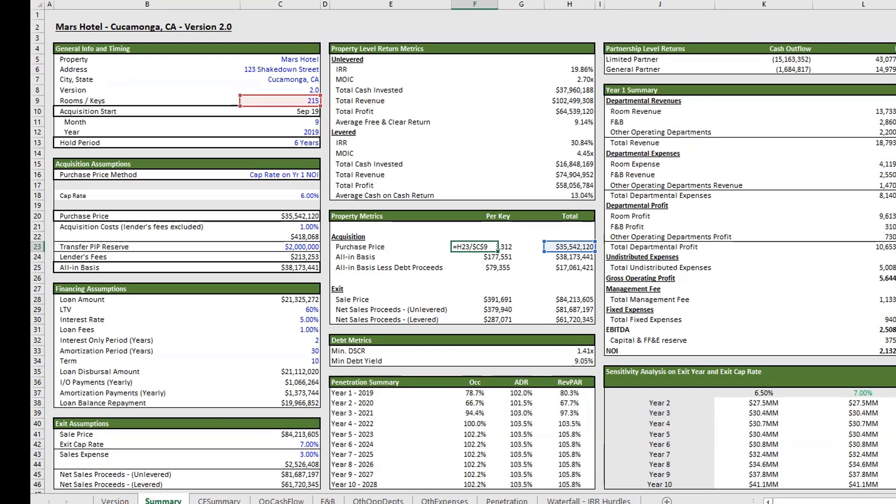
key("Escape")
key("Right")
key("Right")
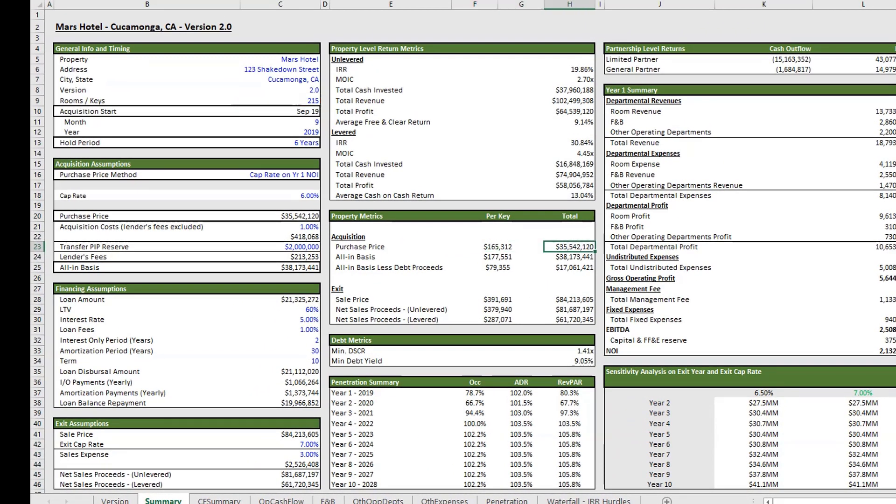
key("Left")
key("Right")
key("Left")
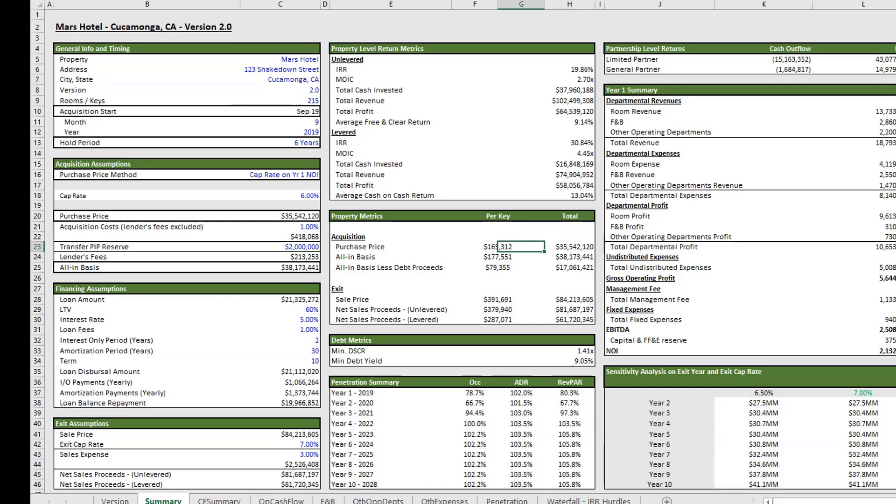
key("Down")
key("Left")
key("F2")
key("Escape")
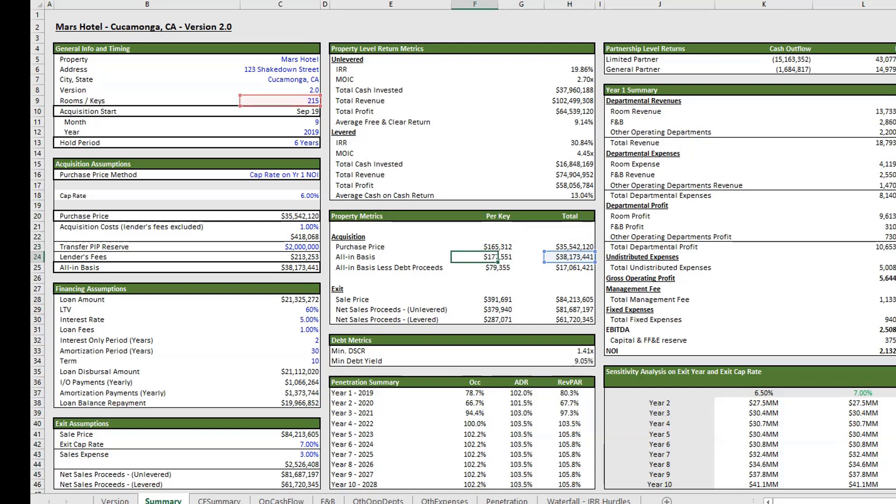
key("Right")
key("Right")
key("F2")
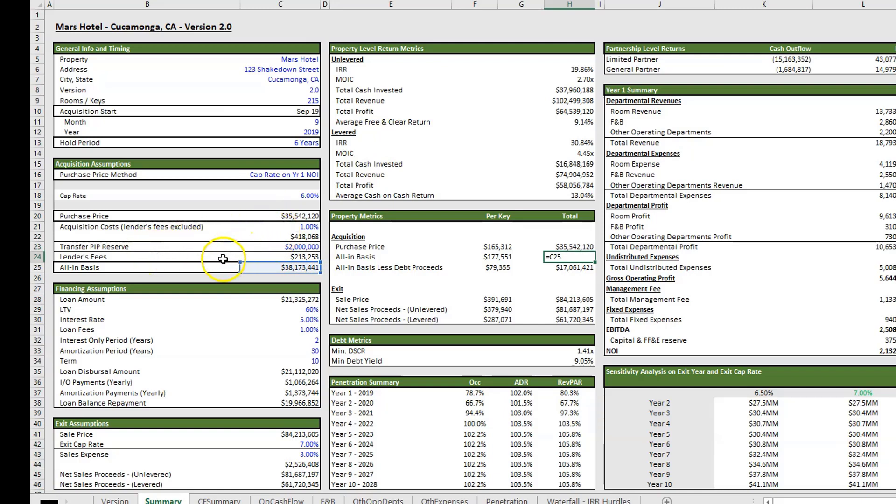
left_click_drag(250, 264, 299, 209)
key("Escape")
key("Down")
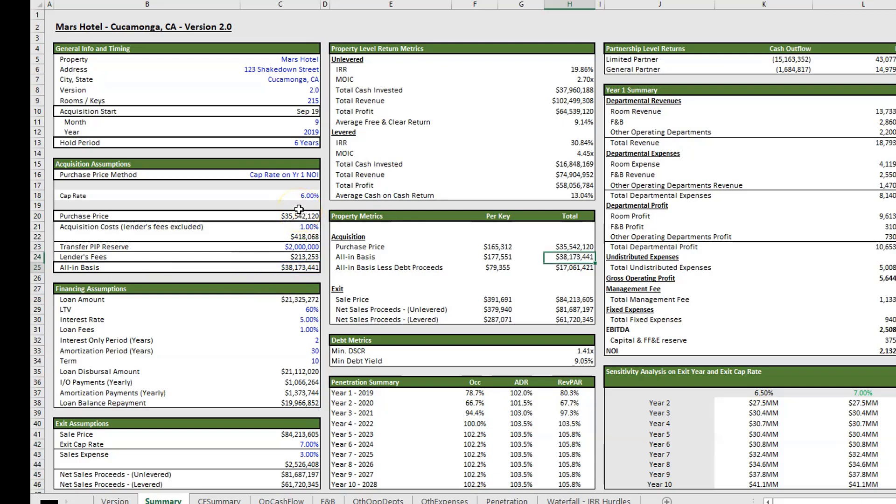
key("F2")
key("Escape")
key("Left")
key("Left")
key("Down")
key("Down")
key("Down")
key("Down")
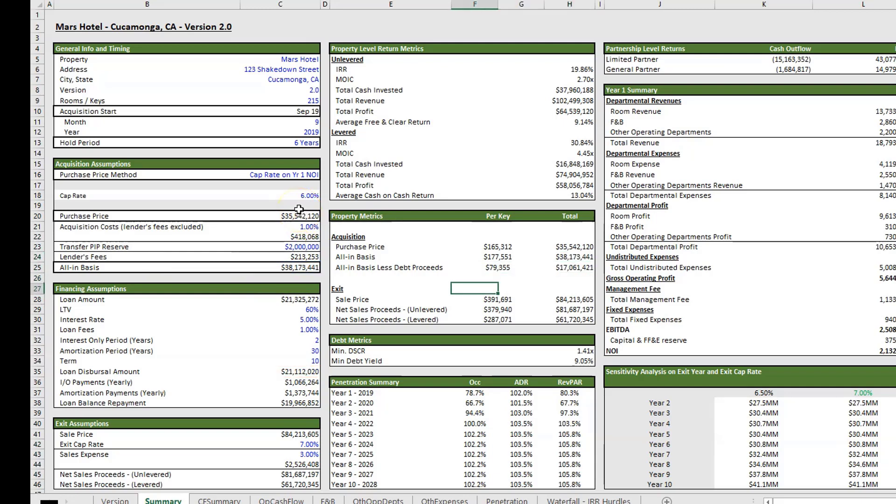
key("Right")
key("Left")
key("Up")
key("Down")
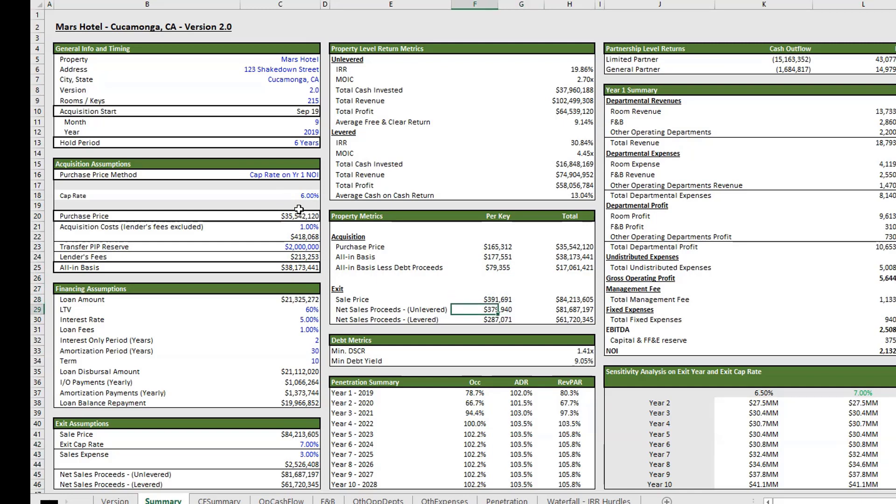
key("Down")
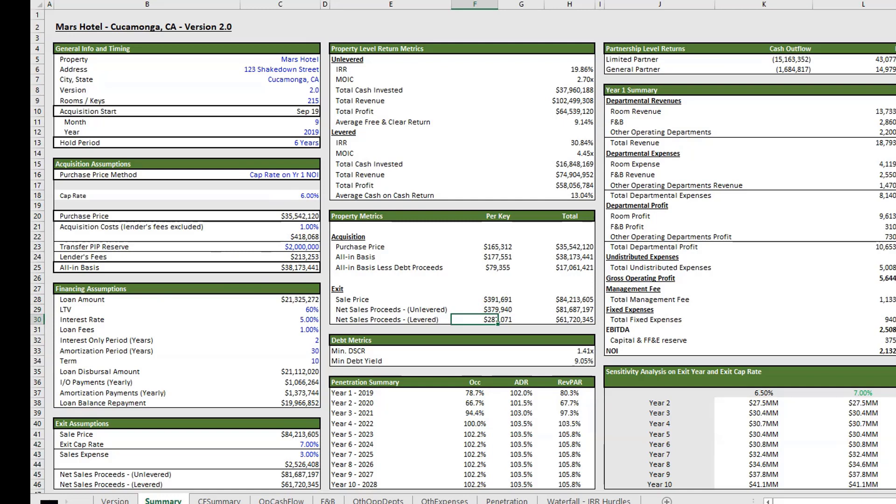
key("Down")
key("Down")
key("Left")
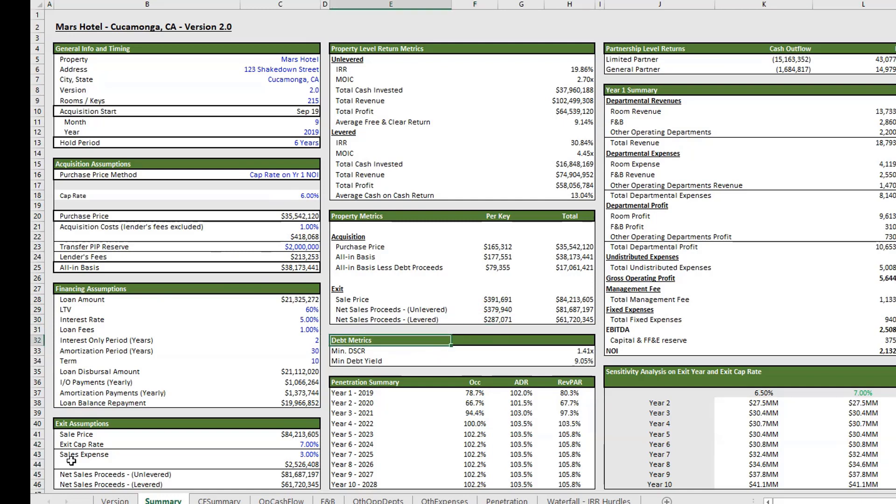
key("Down")
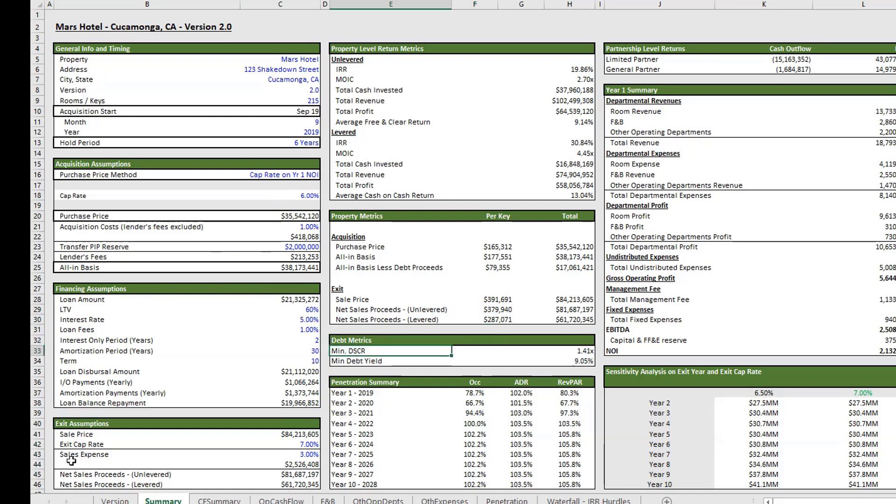
key("Down")
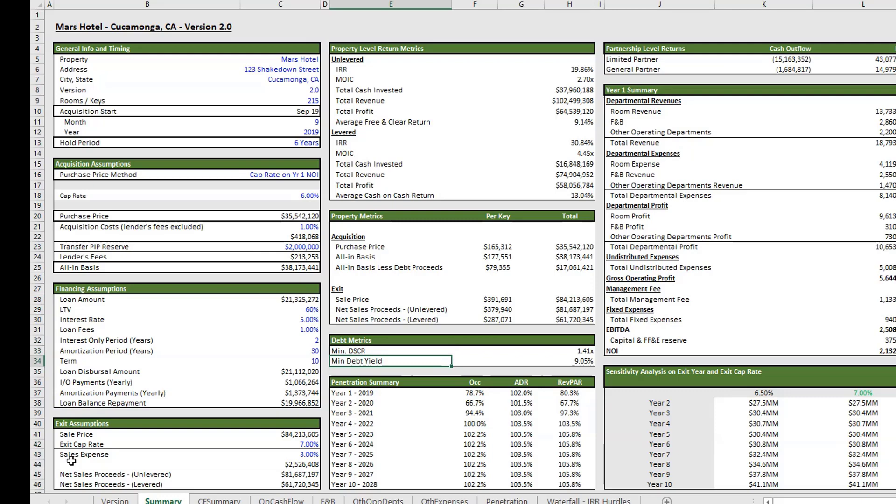
key("ctrl+bracketleft")
key("Up")
key("Left")
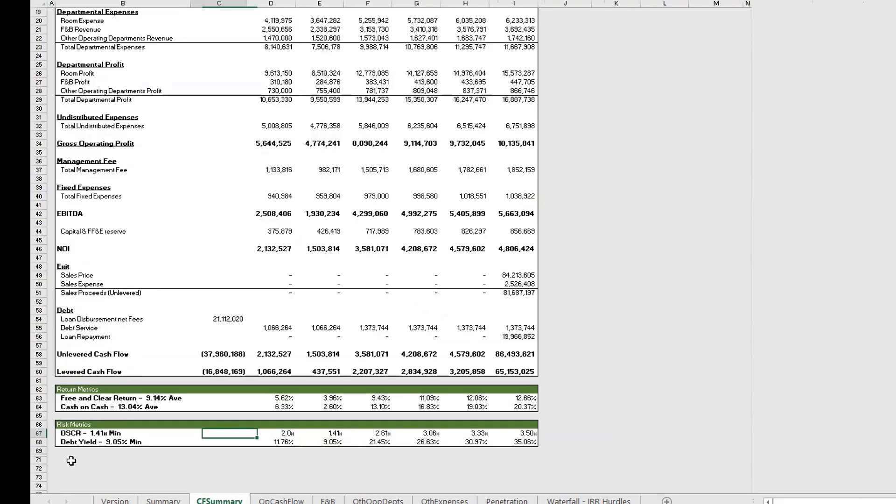
key("Left")
key("Up")
key("Down")
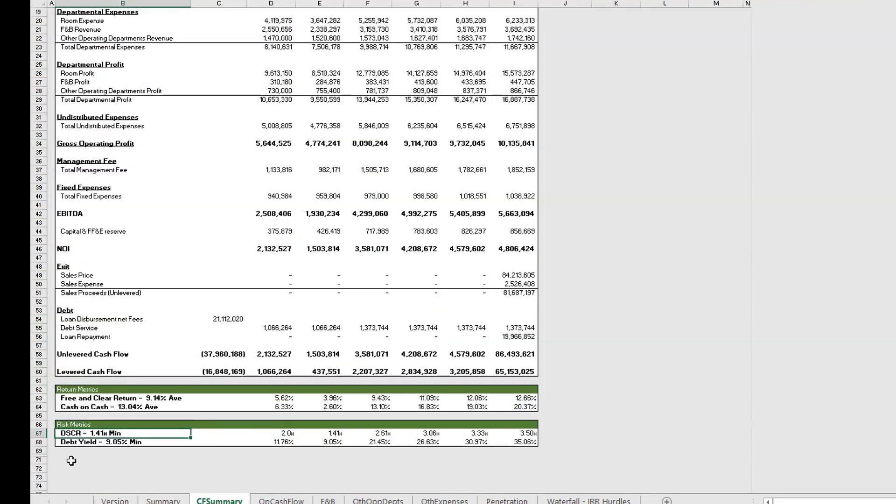
key("Up")
key("Right")
key("Right")
key("Down")
key("F2")
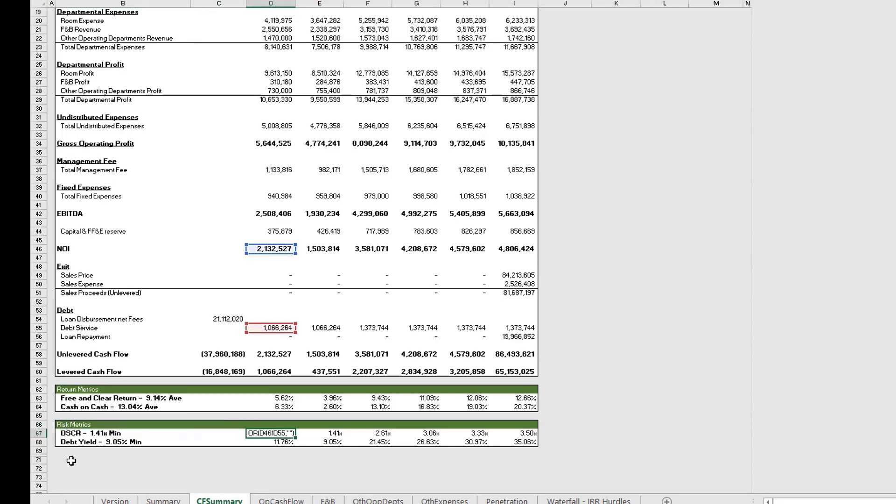
key("Return")
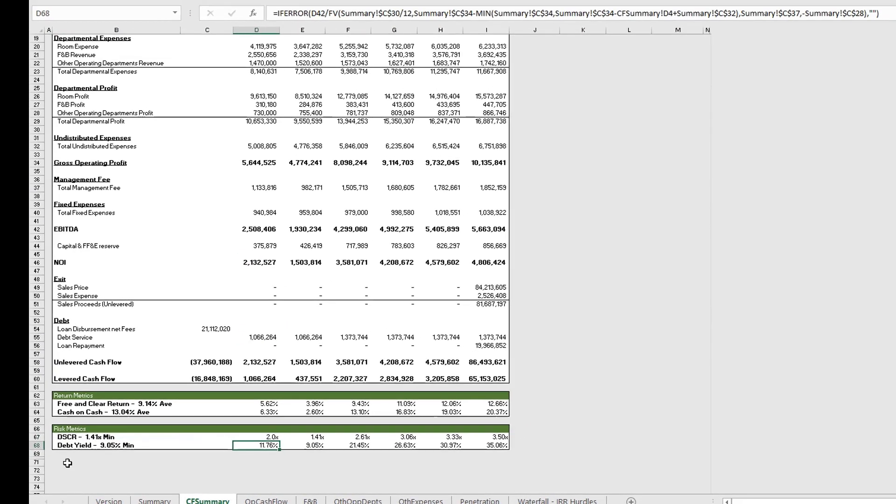
key("F2")
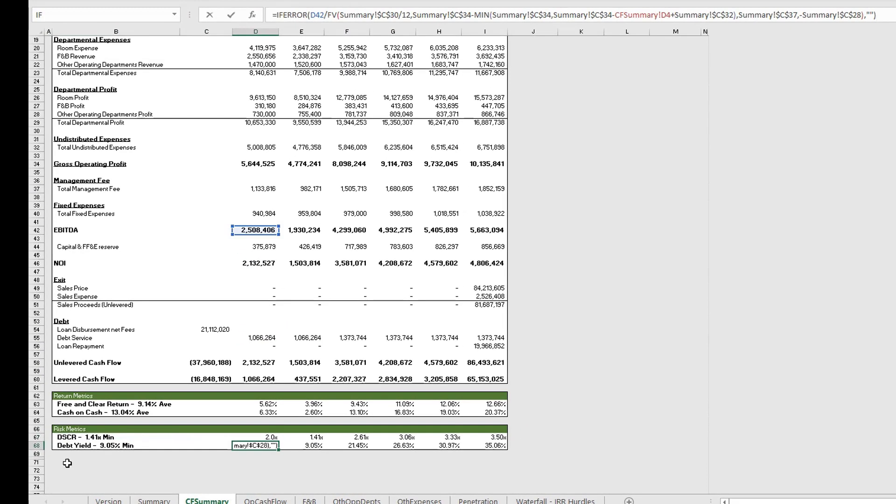
key("Escape")
key("ctrl+Page_Up")
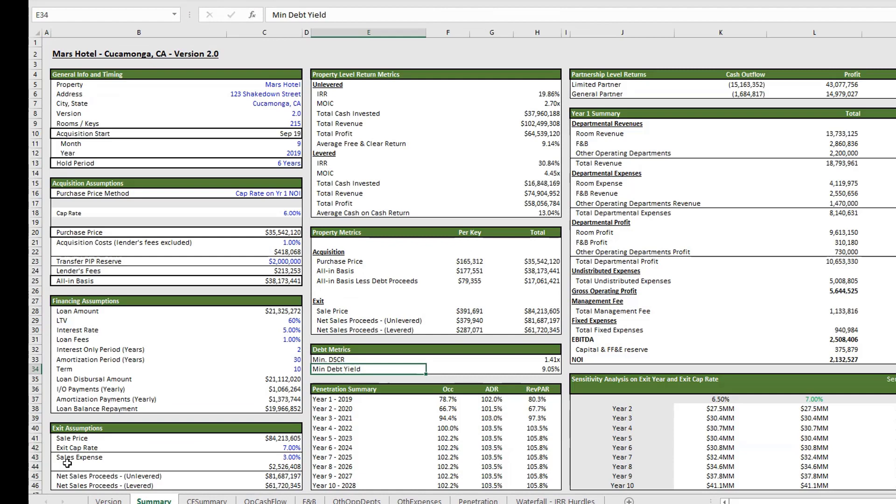
key("F2")
key("Escape")
key("Up")
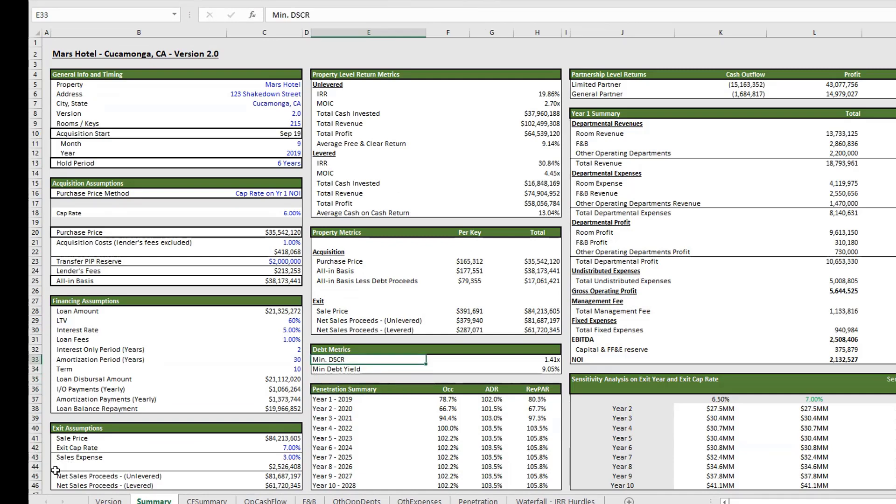
key("Down")
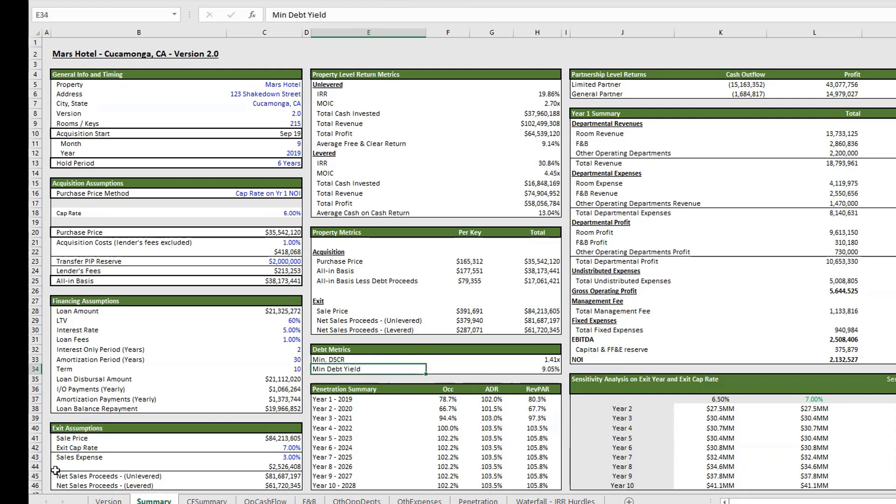
key("Down")
key("Down")
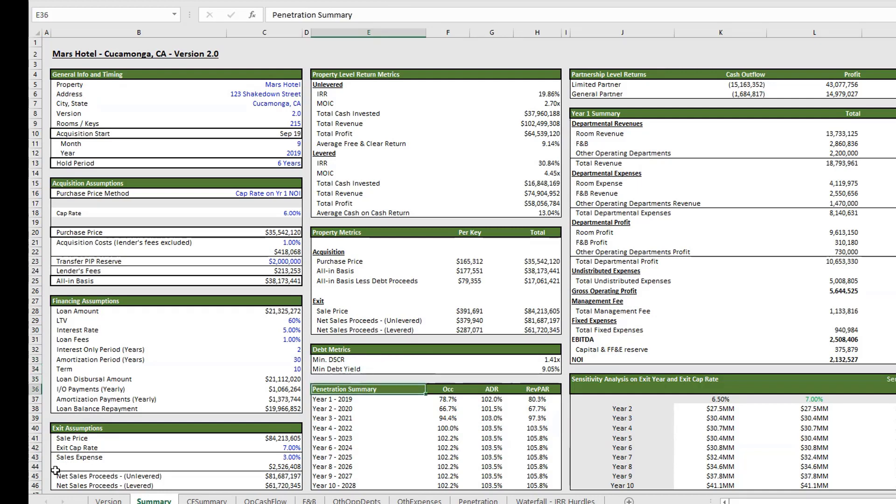
key("Down")
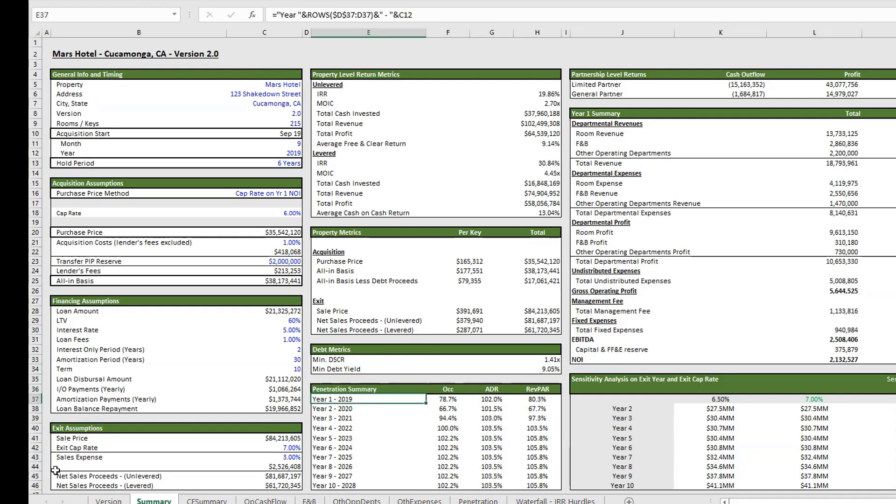
key("Up")
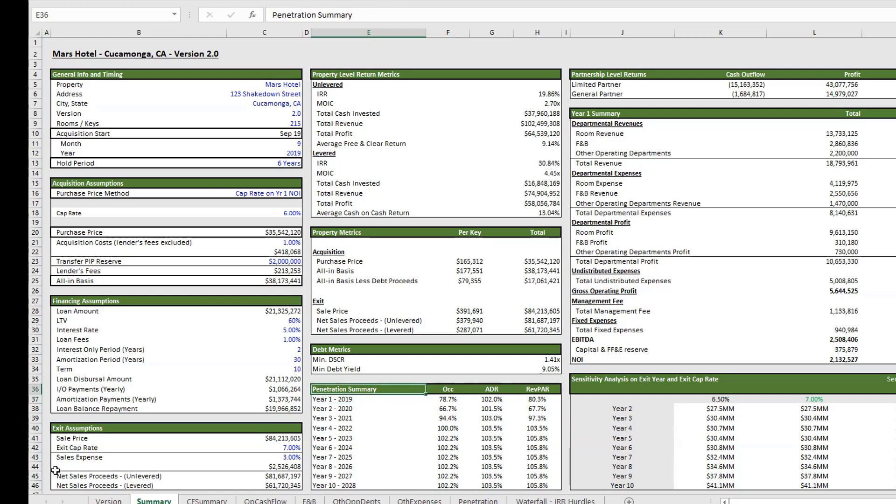
key("Up")
key("Up")
key("Down")
key("Down")
key("Down")
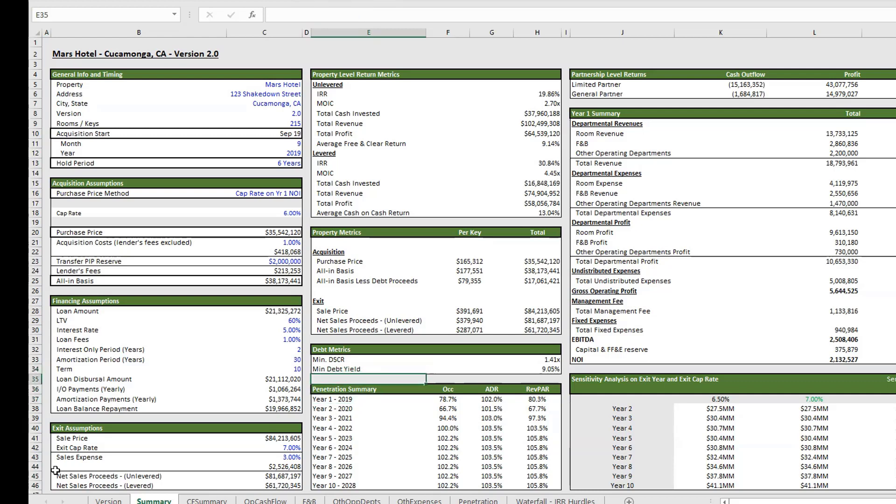
key("Up")
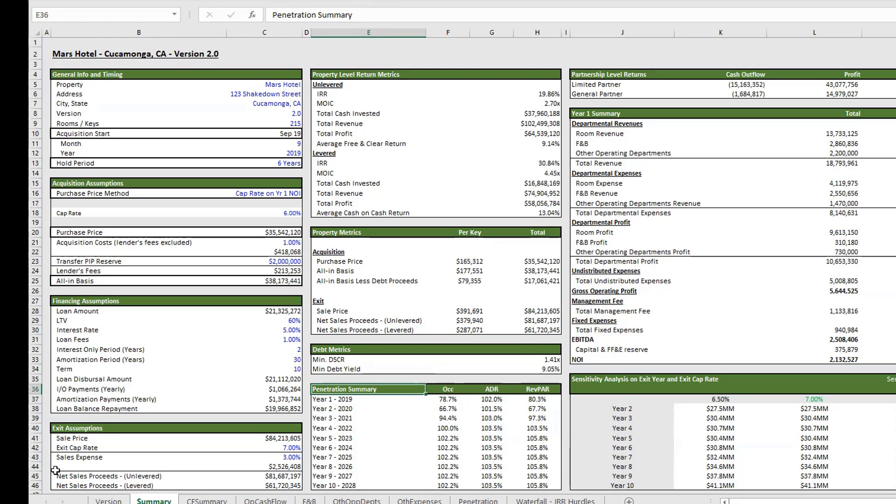
key("Down")
key("Down")
key("Up")
key("Up")
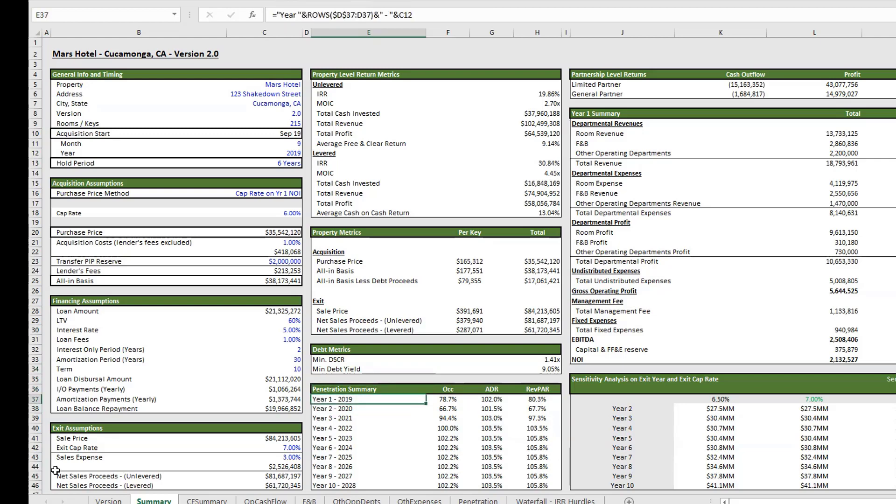
key("Down")
key("Down")
key("Down")
key("Down")
key("Down")
key("Down")
key("Down")
key("Down")
key("Down")
key("Down")
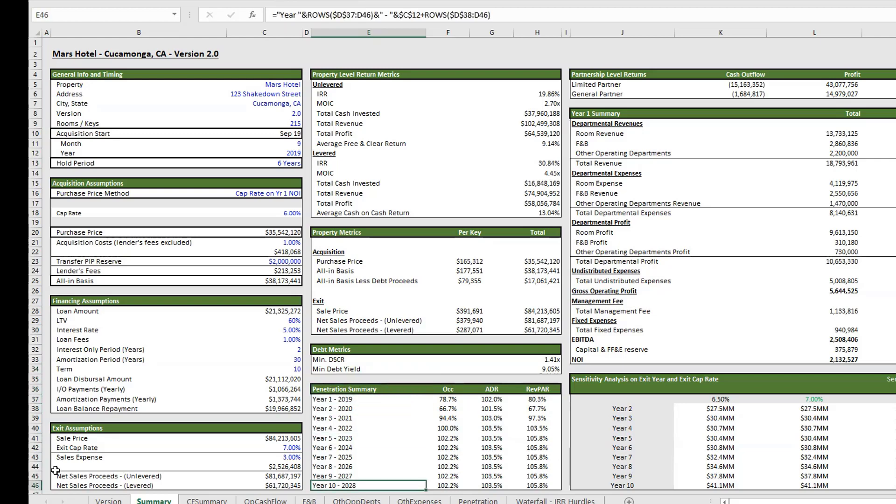
key("ctrl+Page_Down")
key("ctrl+Page_Down")
key("ctrl+Page_Down")
key("ctrl+Page_Down")
key("ctrl+Page_Down")
key("ctrl+Page_Down")
key("ctrl+Page_Down")
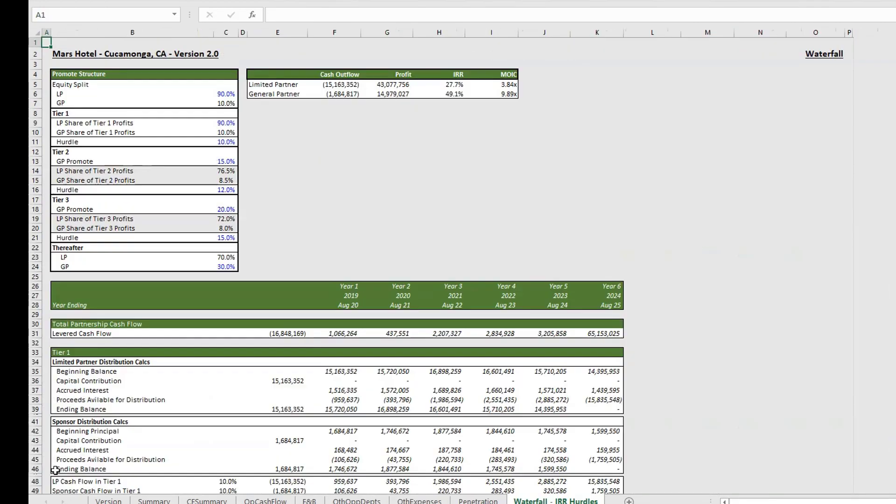
key("ctrl+Page_Up")
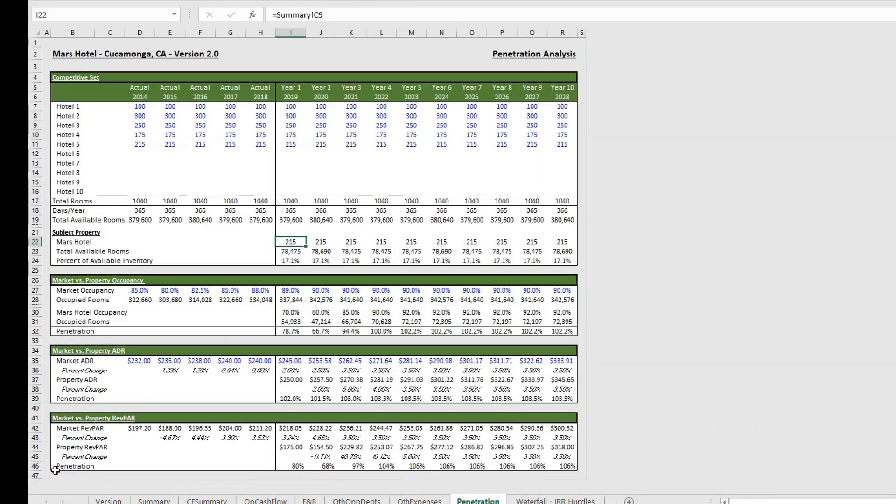
key("ctrl+Page_Up")
key("ctrl+Page_Up")
key("ctrl+Page_Up")
key("ctrl+Page_Up")
key("ctrl+Page_Up")
key("ctrl+Page_Up")
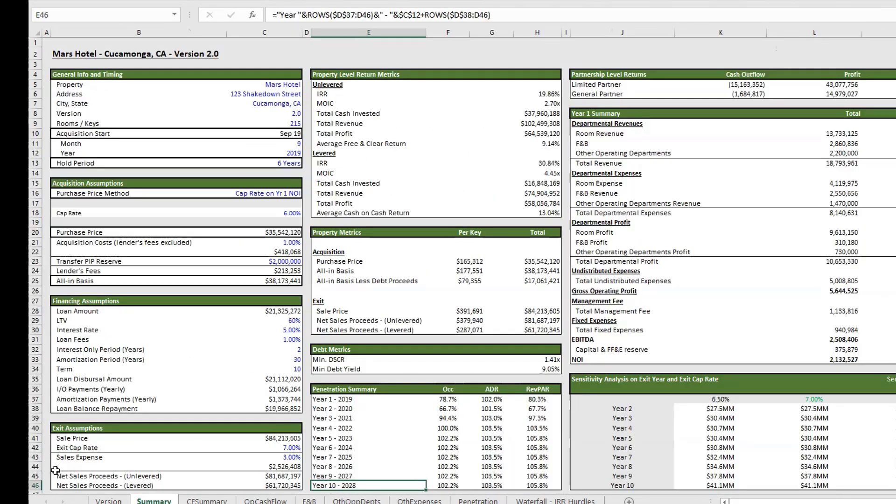
key("Down")
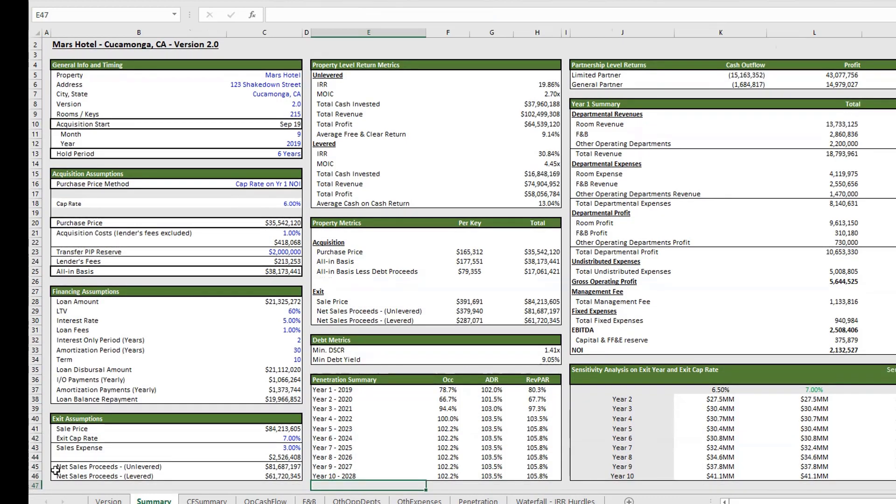
key("Up")
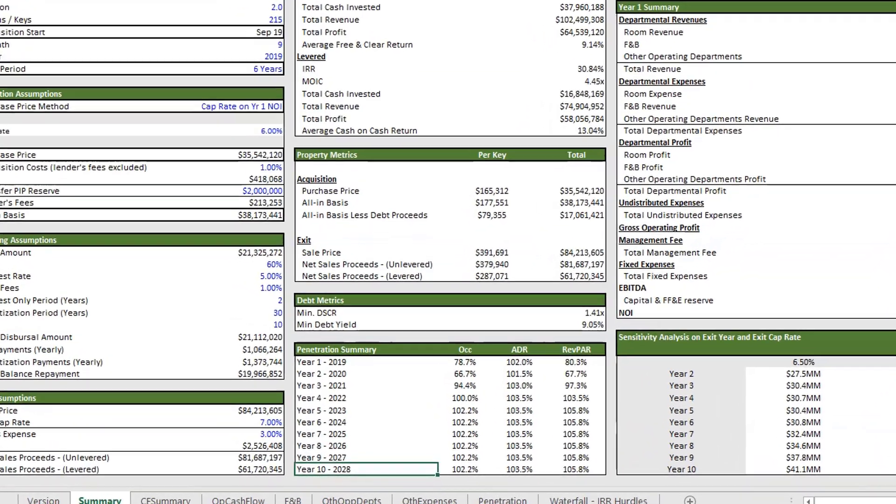
key("Up")
key("Up")
key("Up")
key("Up")
key("Up")
key("Up")
key("Up")
key("Up")
key("Up")
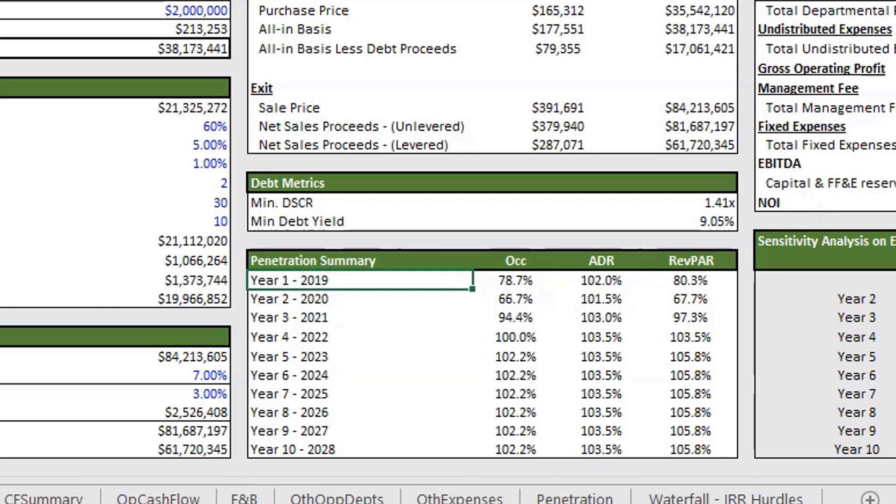
key("Right")
key("Up")
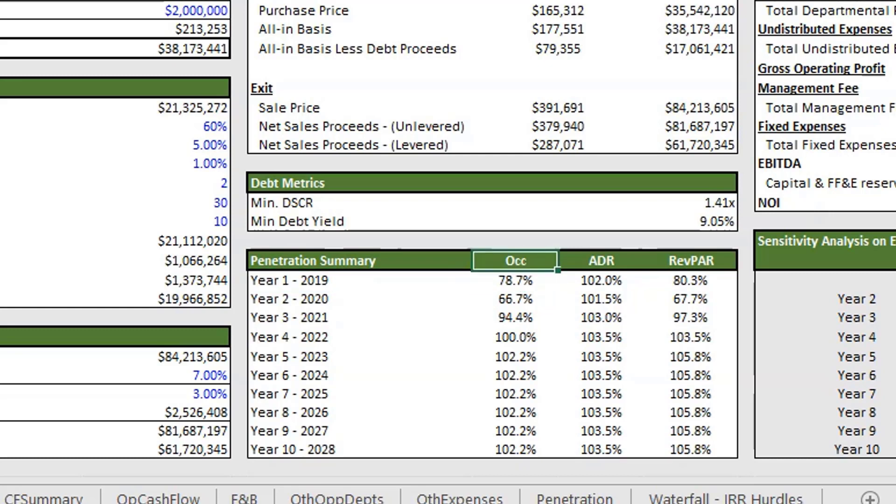
key("Right")
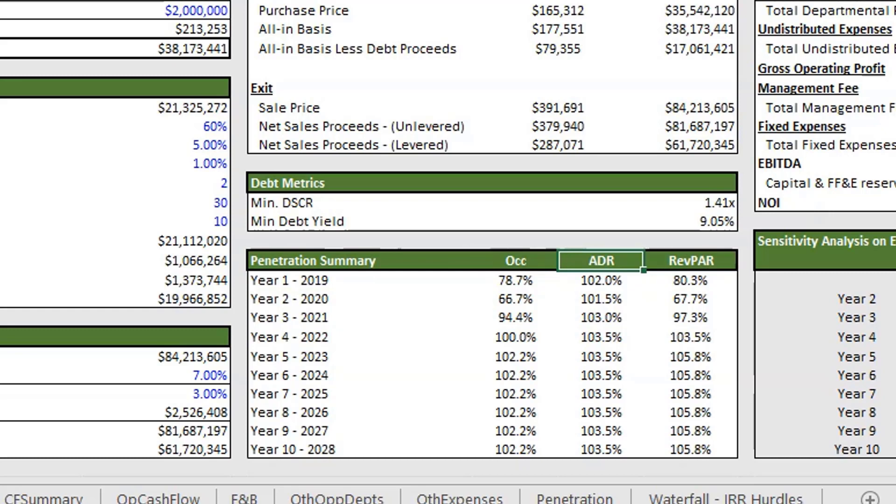
key("Left")
key("Down")
key("Down")
key("Down")
key("Down")
key("Down")
key("Down")
key("Down")
key("Down")
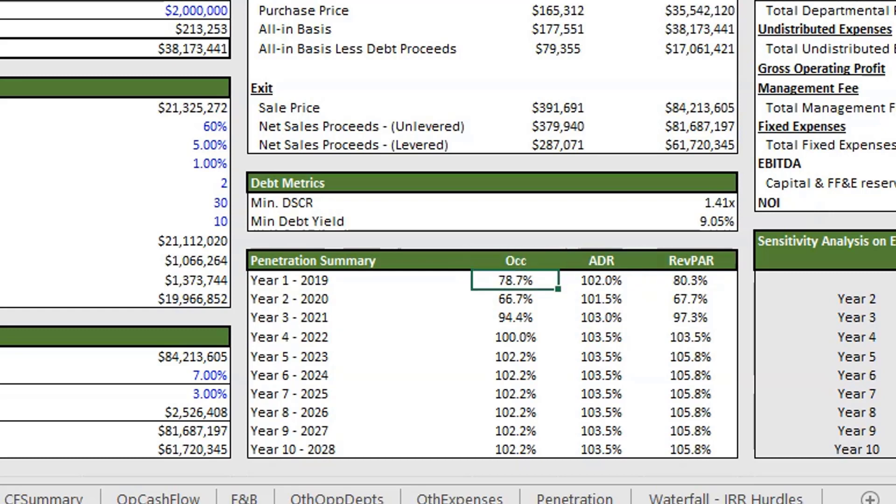
key("Up")
key("Up")
key("Up")
key("Up")
key("Up")
key("Up")
key("Up")
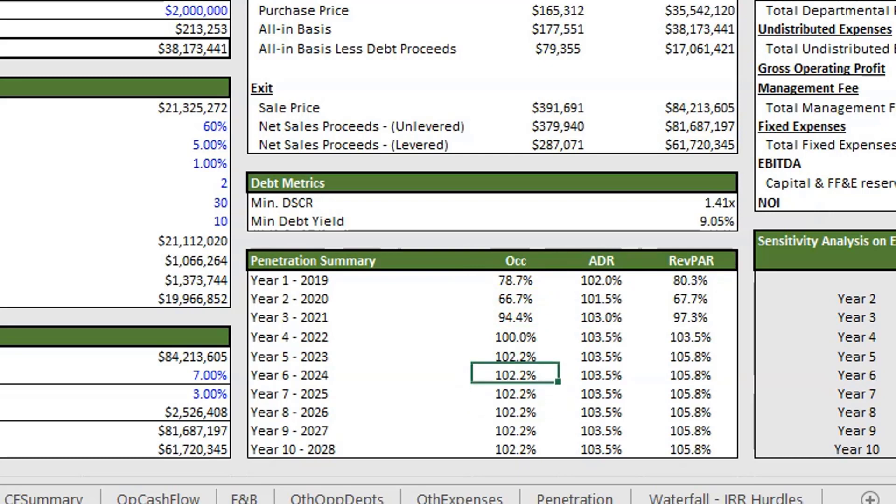
key("Left")
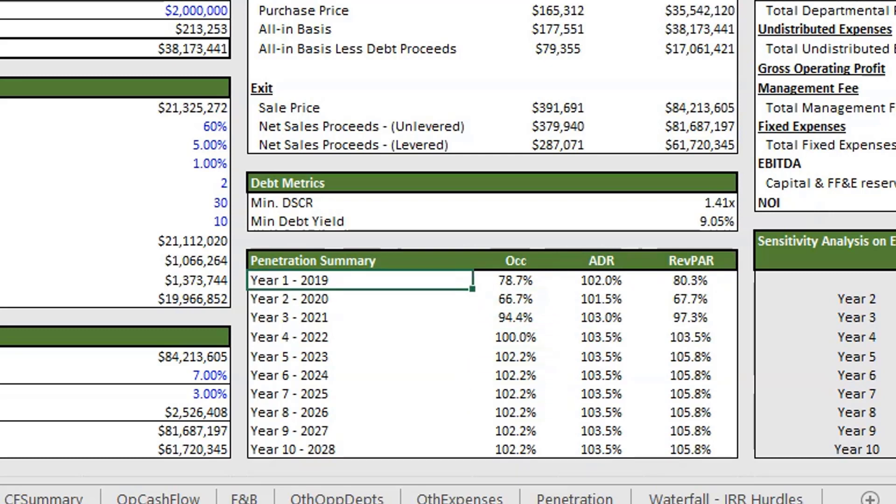
key("Right")
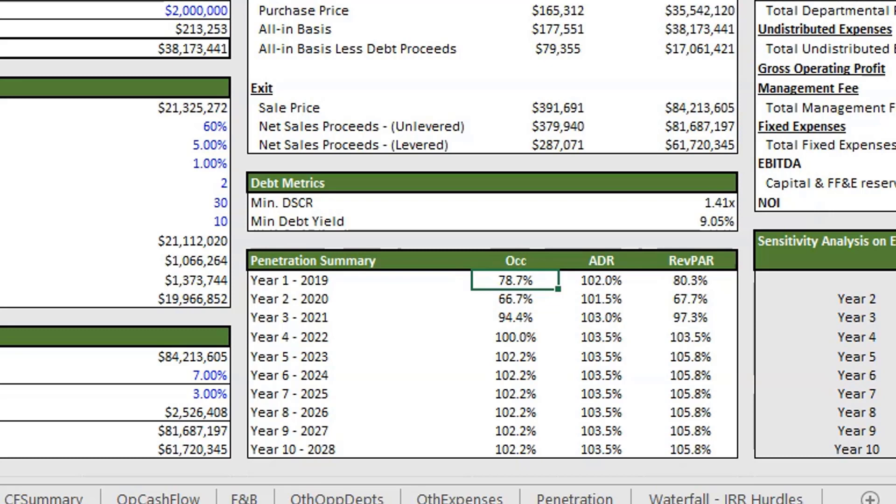
left_click(515, 260)
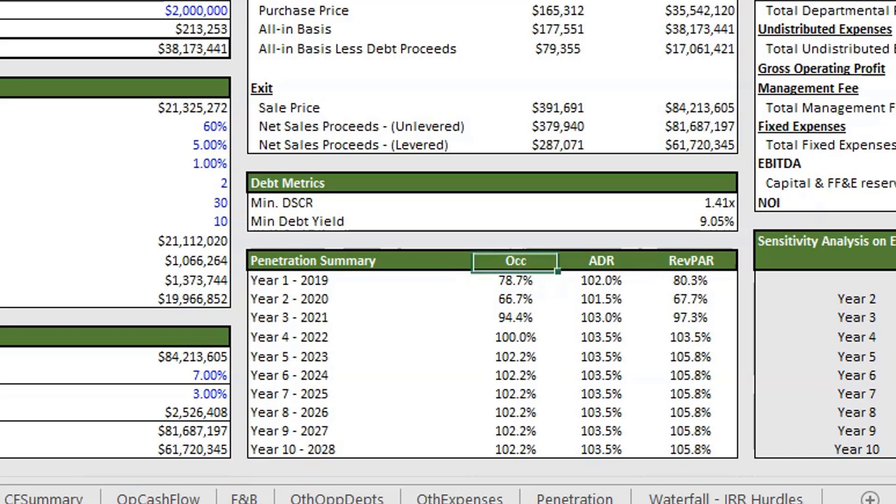
left_click(515, 240)
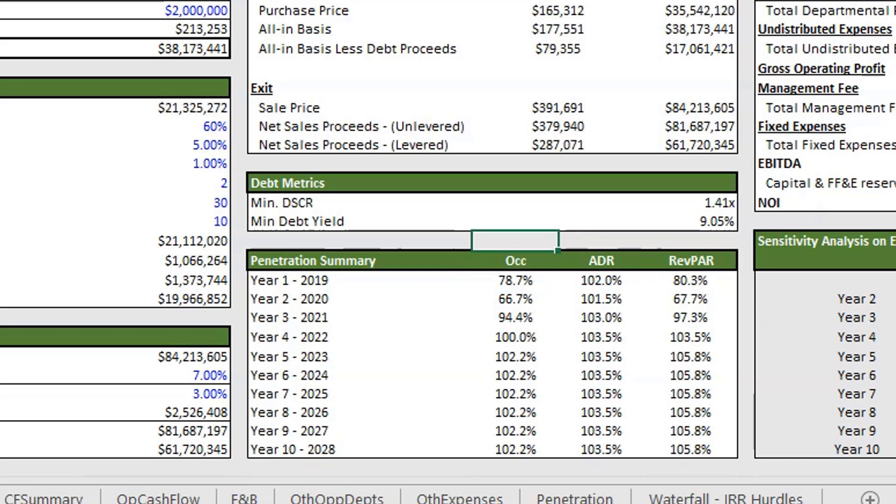
type("64%")
key("Return")
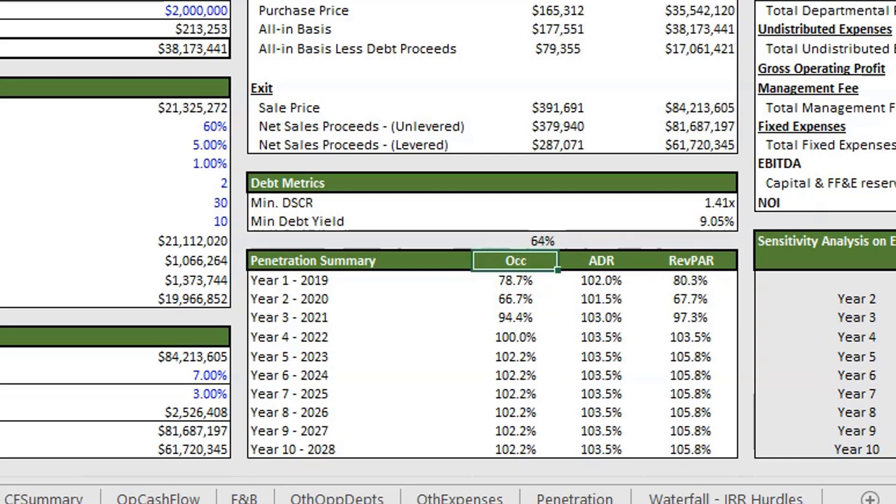
left_click(360, 240)
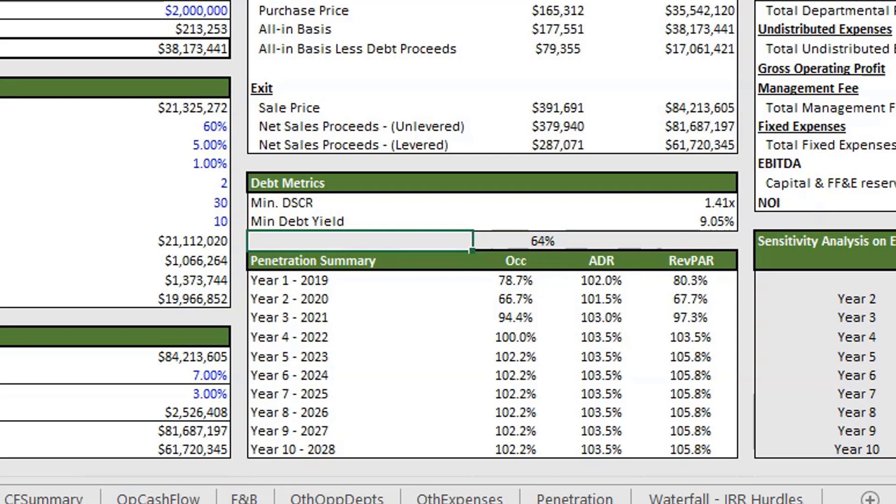
type("=")
left_click(515, 241)
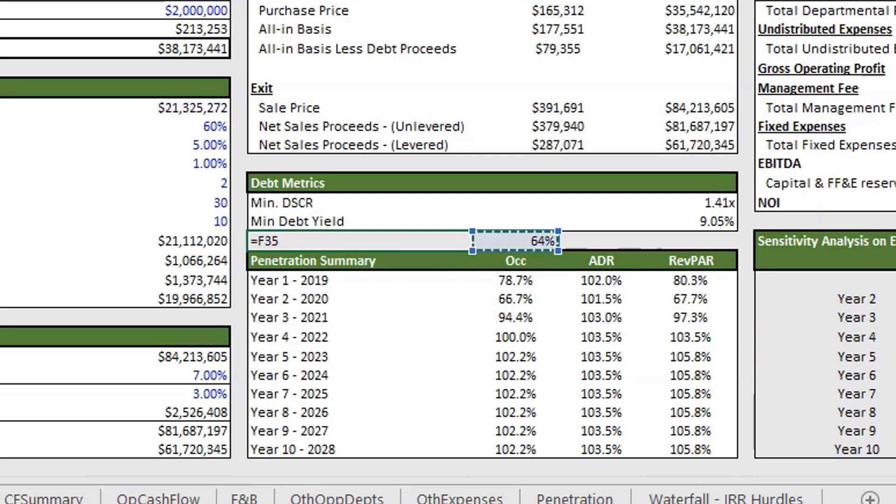
type("*")
key("Down")
key("Down")
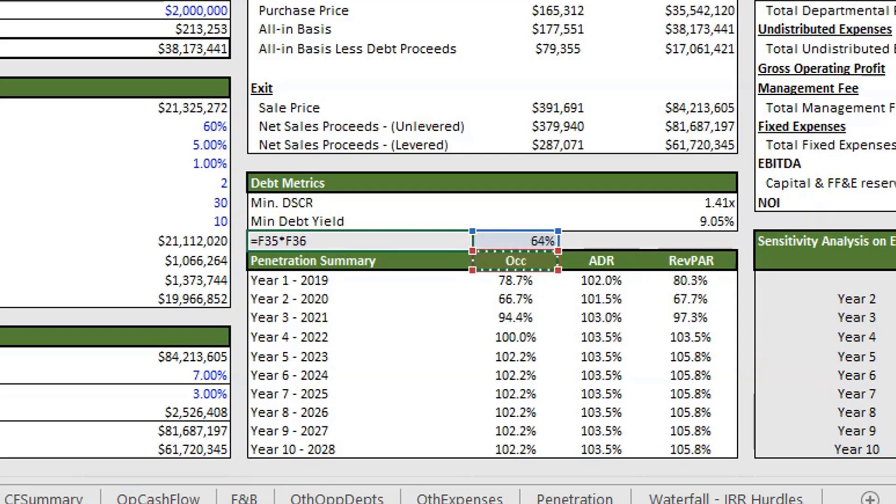
key("ctrl+Return")
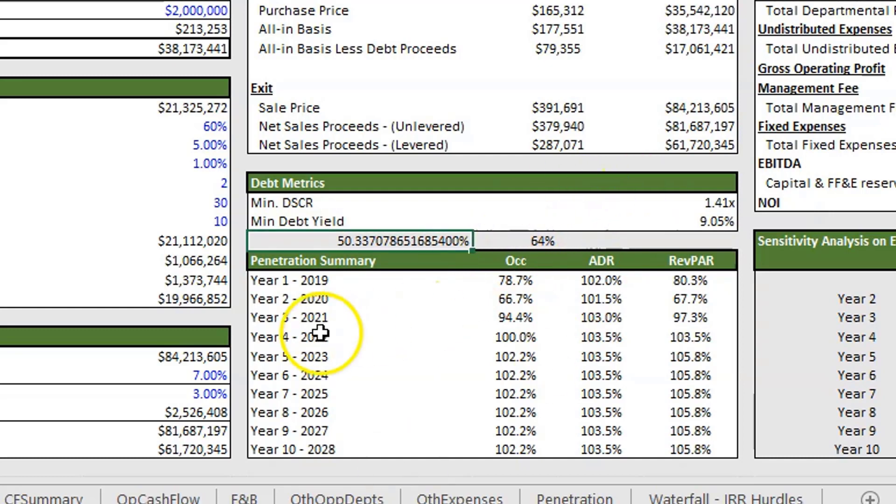
left_click(494, 283)
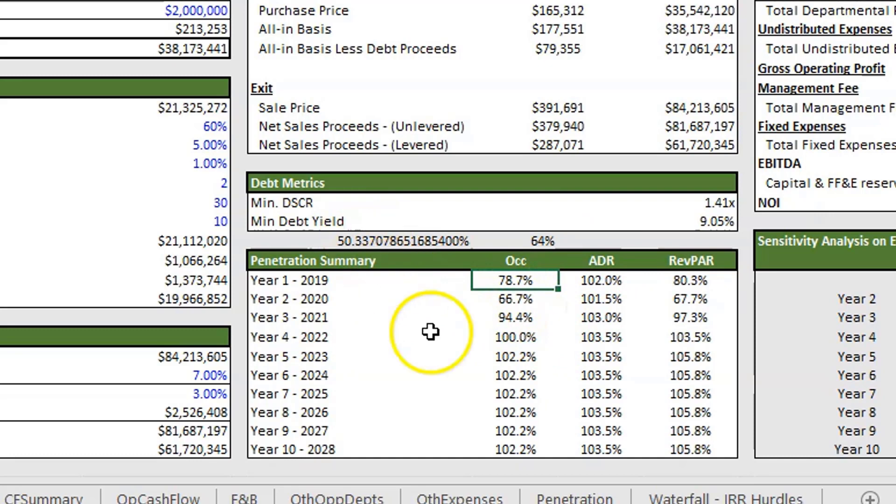
left_click(399, 241)
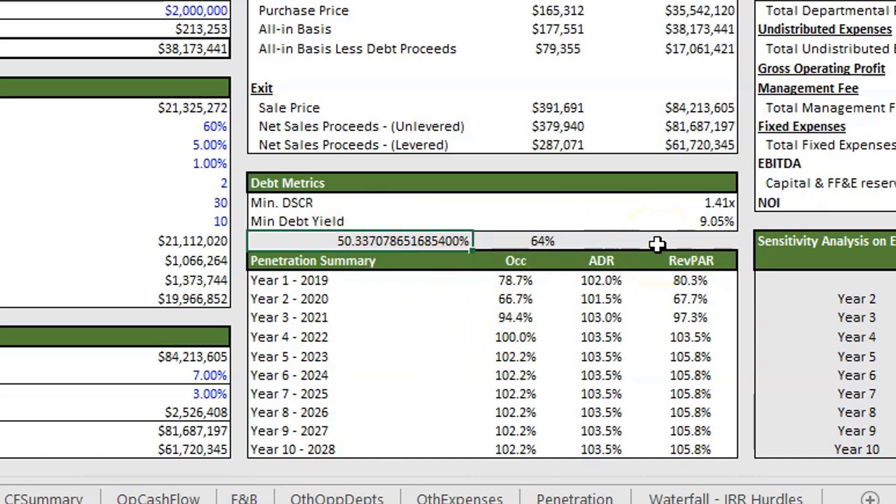
key("Delete")
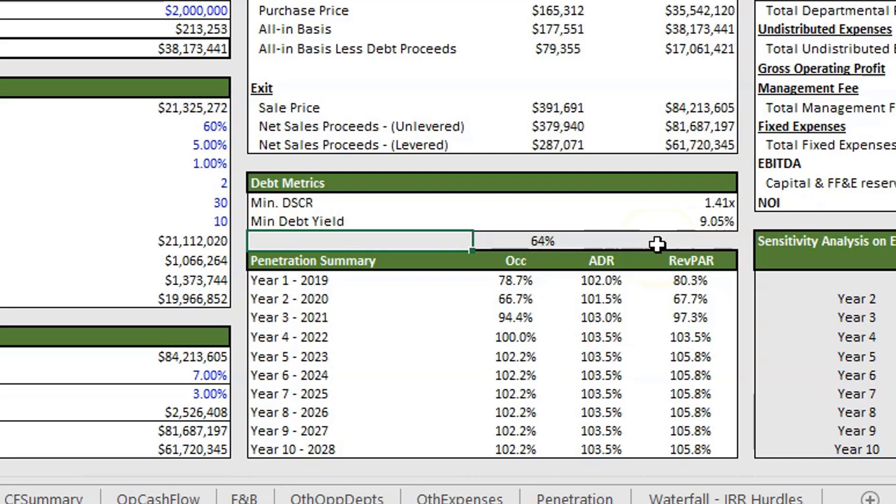
key("Right")
key("Delete")
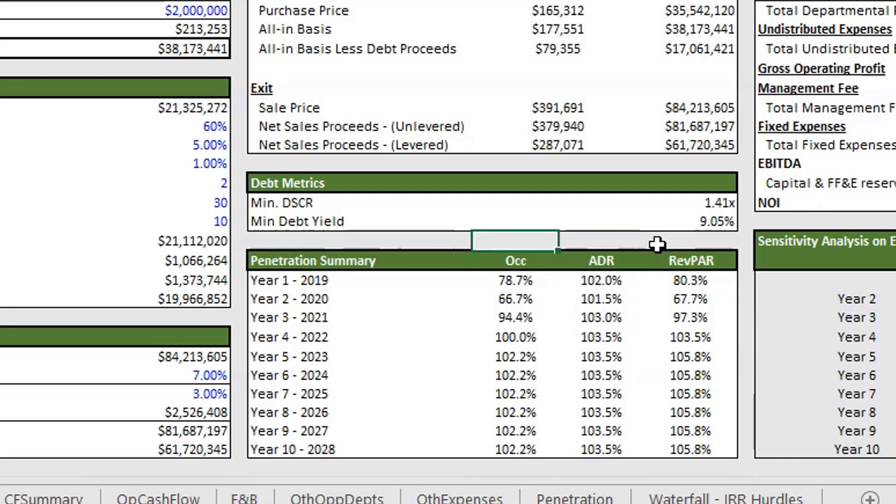
key("Down")
key("Down")
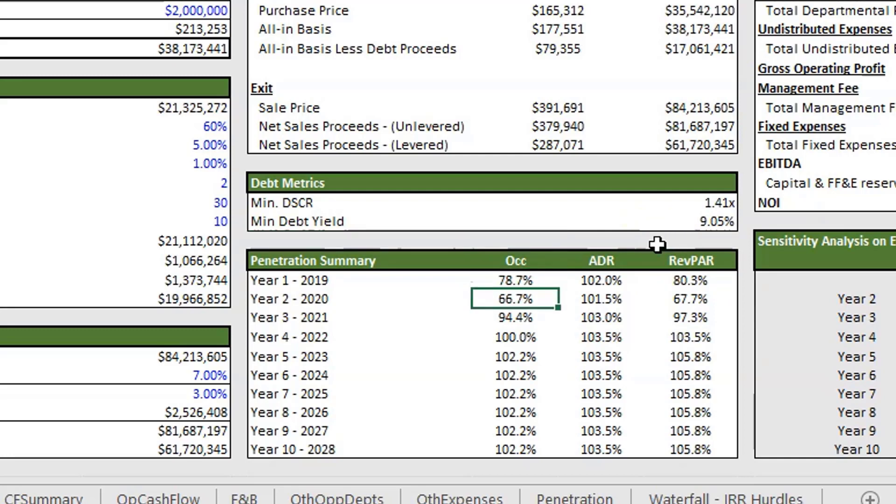
key("Down")
key("Up")
key("Down")
key("Up")
key("Down")
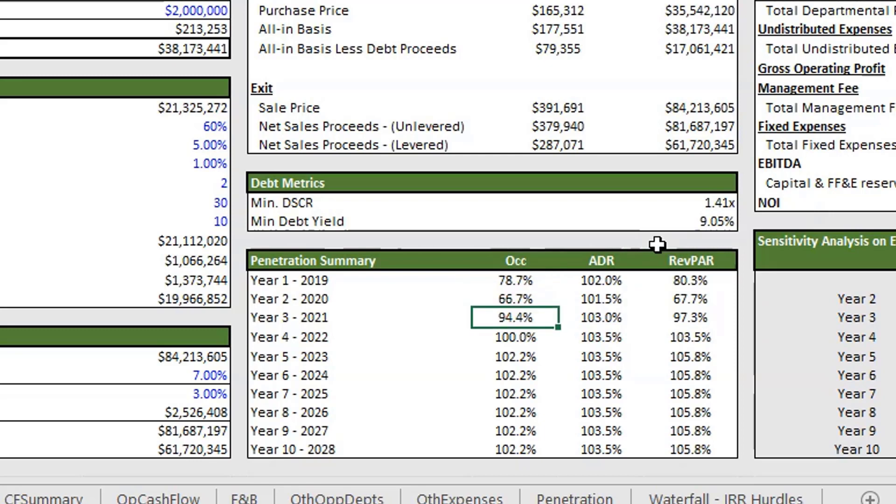
key("Up")
key("Down")
key("Down")
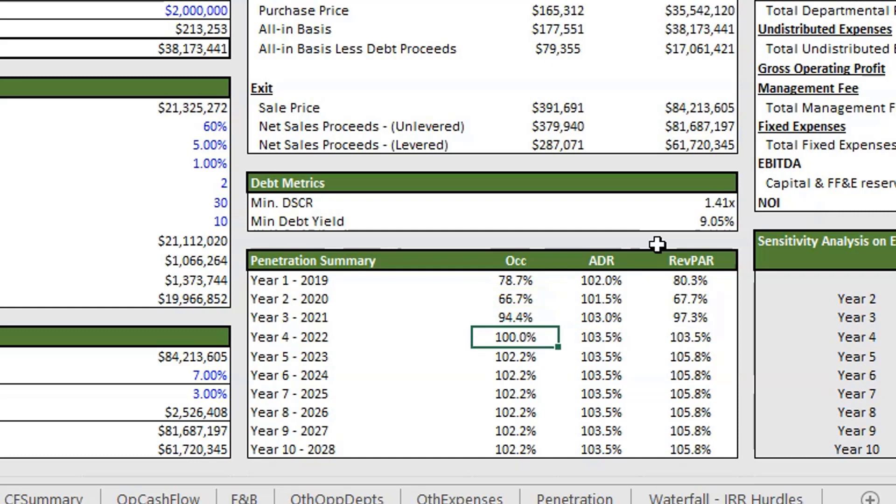
key("Down")
key("Down")
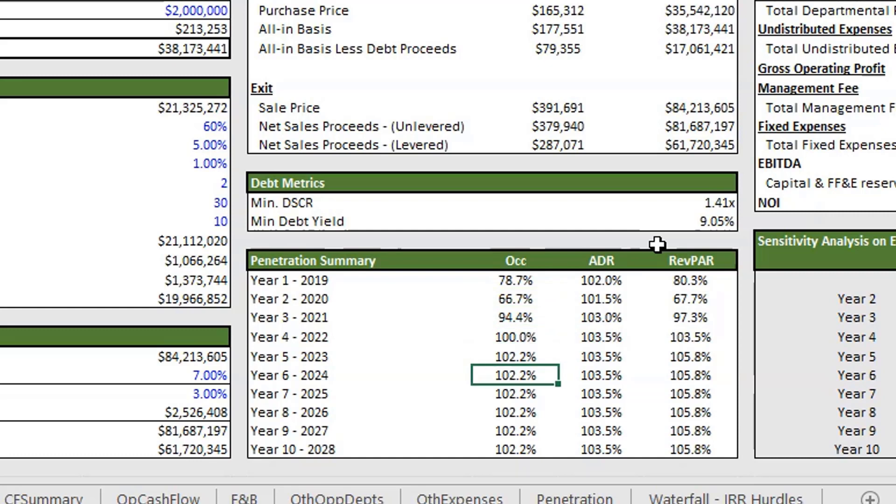
key("Down")
key("Down")
key("Down")
key("Up")
key("Up")
key("Up")
key("Up")
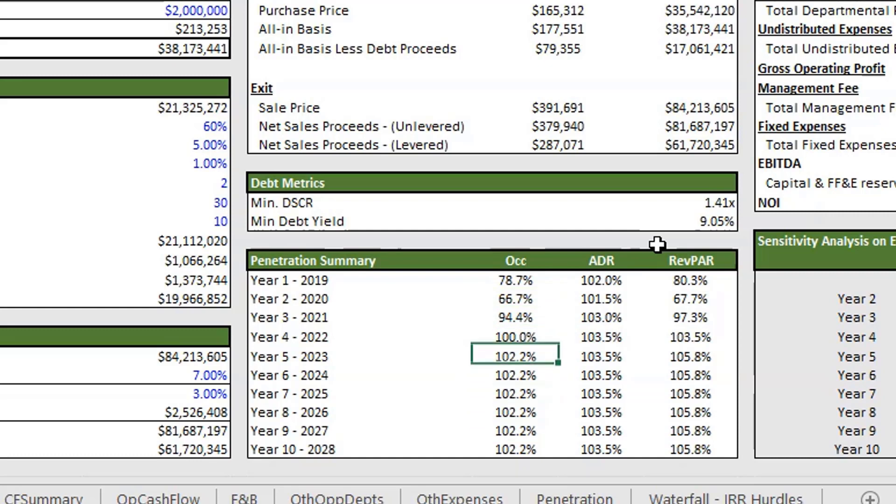
key("Up")
key("Up")
key("Up")
key("Up")
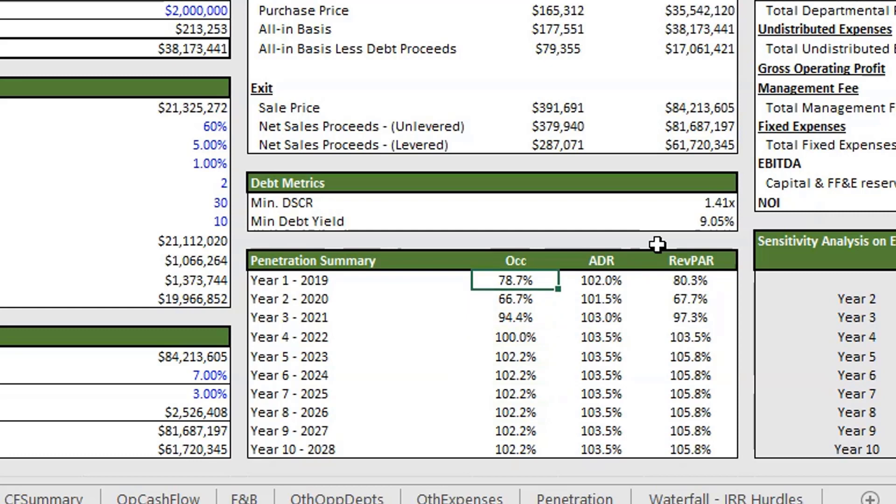
key("Down")
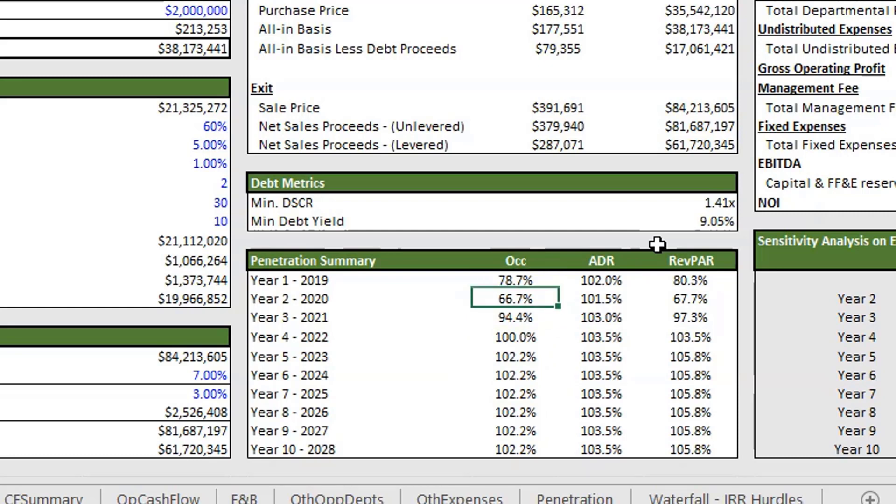
key("Down")
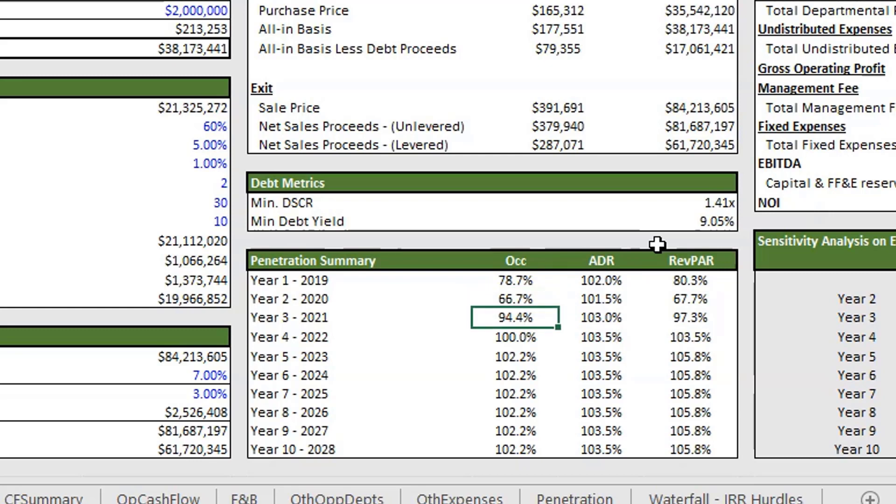
key("Down")
key("Down")
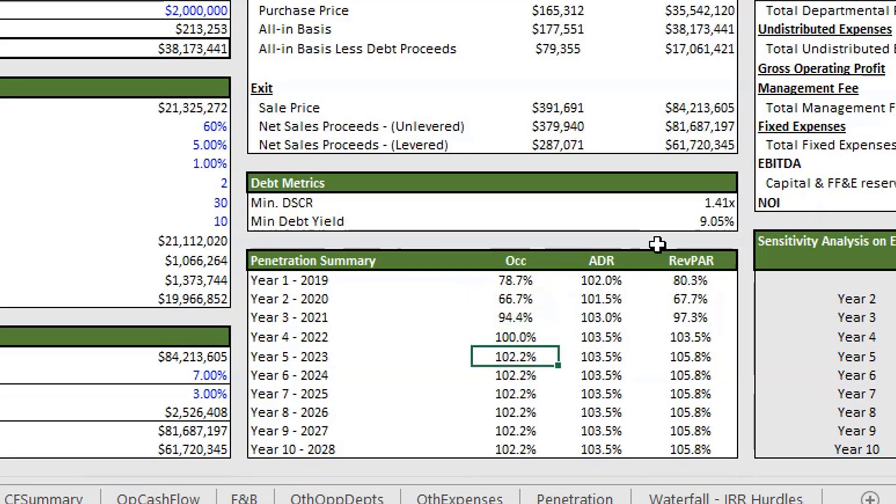
key("Down")
key("Up")
key("Up")
key("Up")
key("Up")
key("Up")
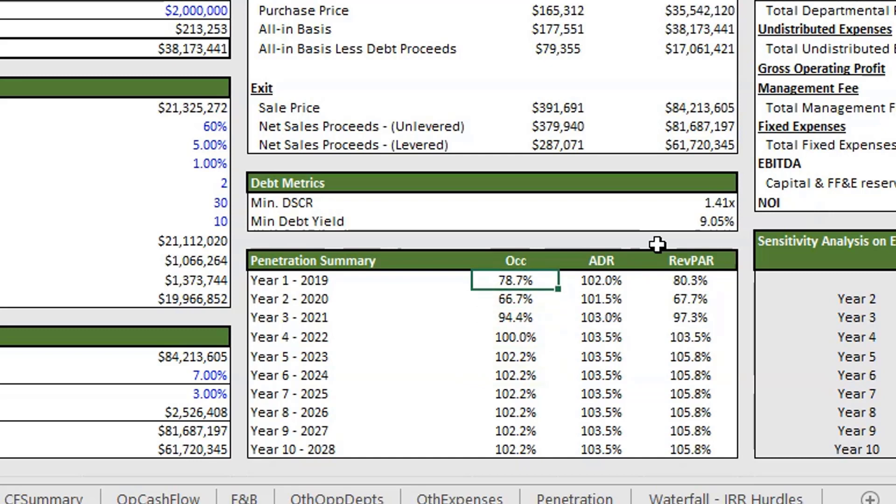
key("Right")
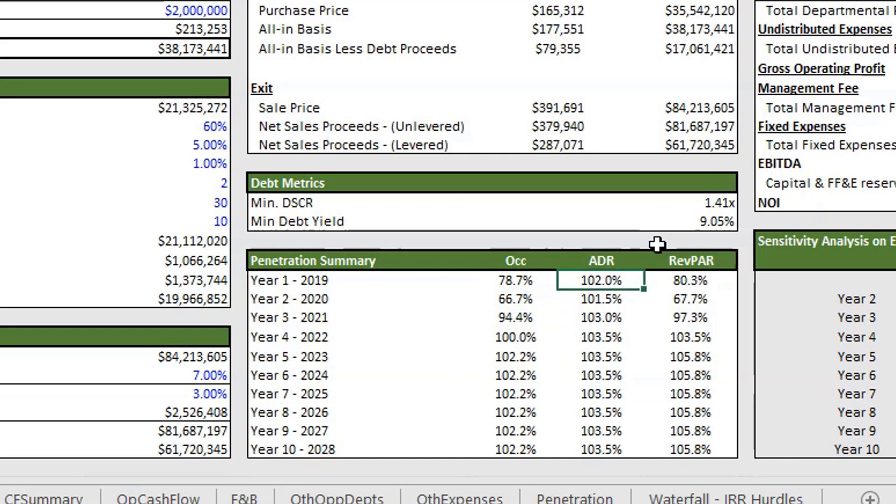
key("Down")
key("Down")
key("Up")
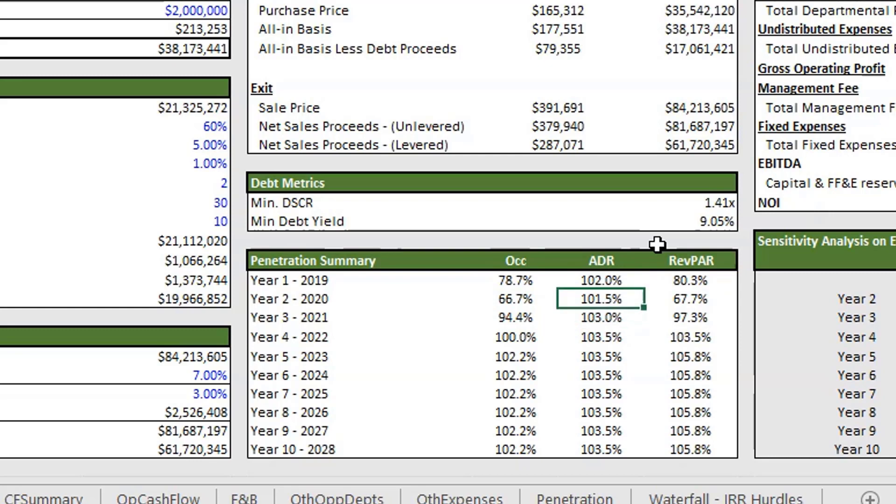
key("Down")
key("Down")
key("Down")
key("Down")
key("Down")
key("Down")
key("Up")
key("Up")
key("Up")
key("Up")
key("Up")
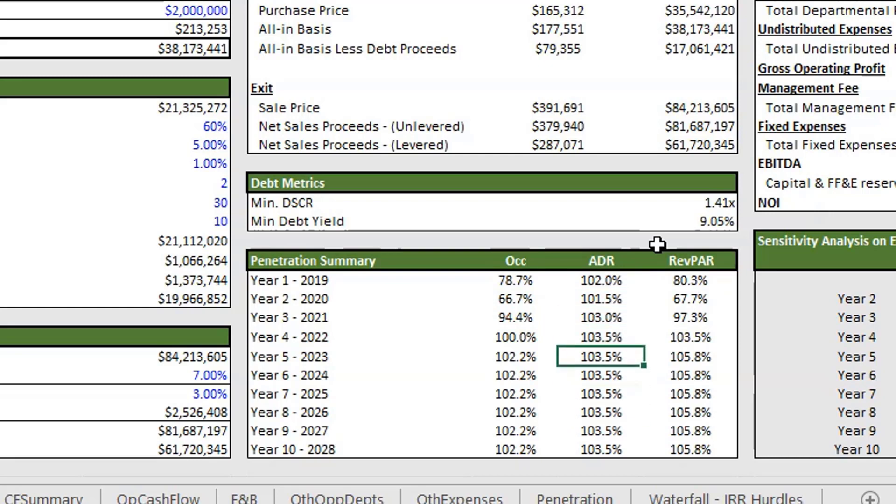
key("Up")
key("Up")
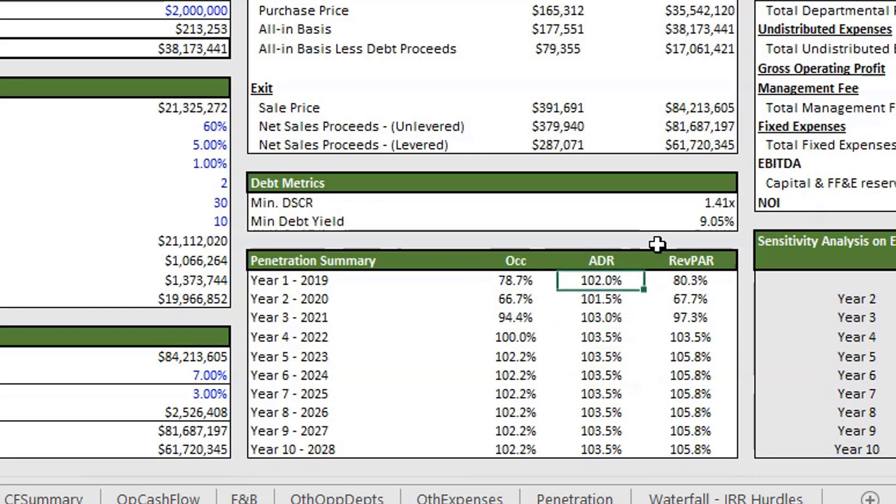
key("Down")
key("Down")
key("Up")
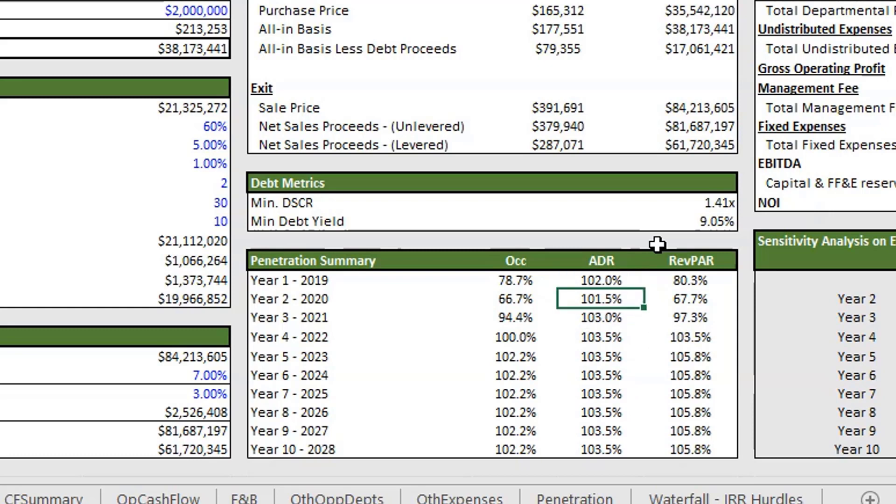
key("Up")
key("Right")
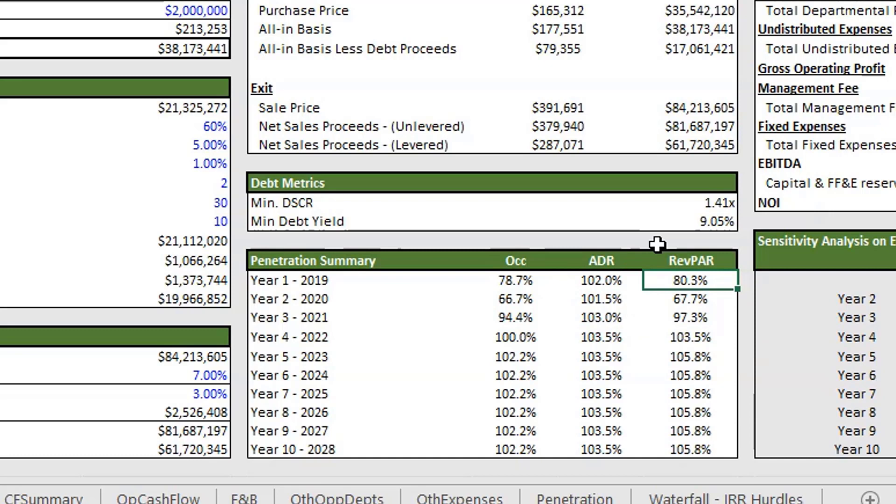
key("Left")
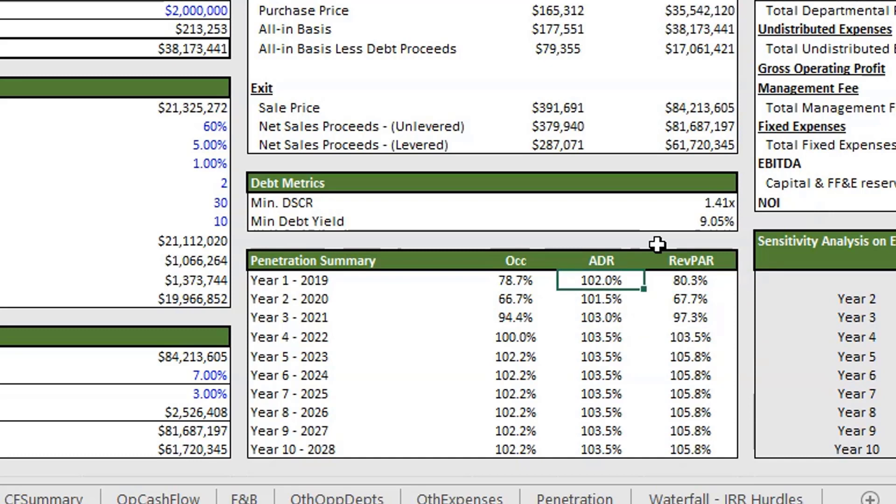
key("Right")
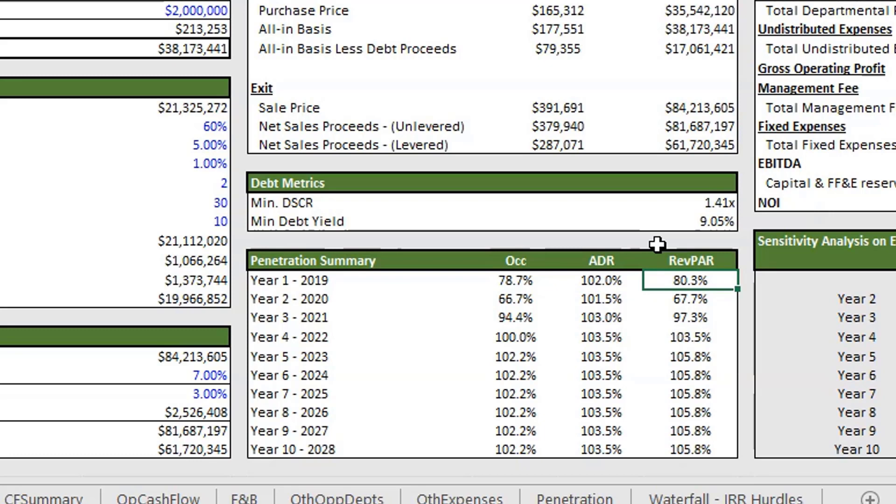
key("Down")
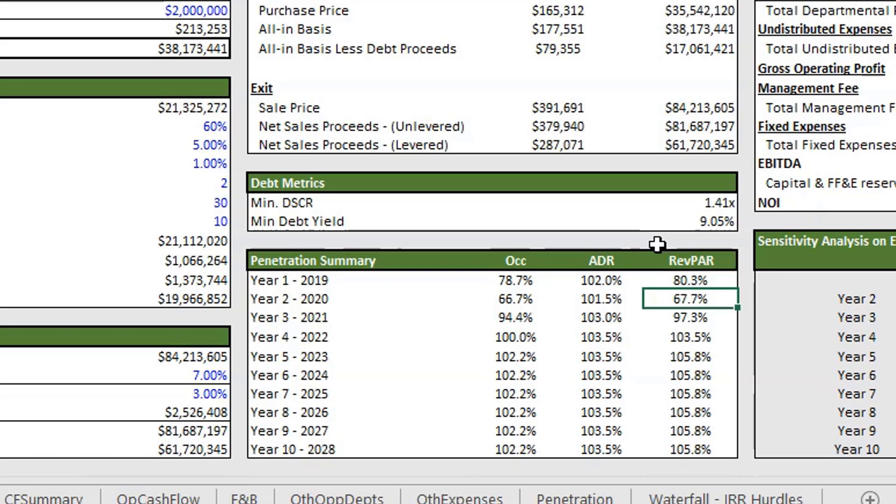
key("Up")
key("Down")
key("Down")
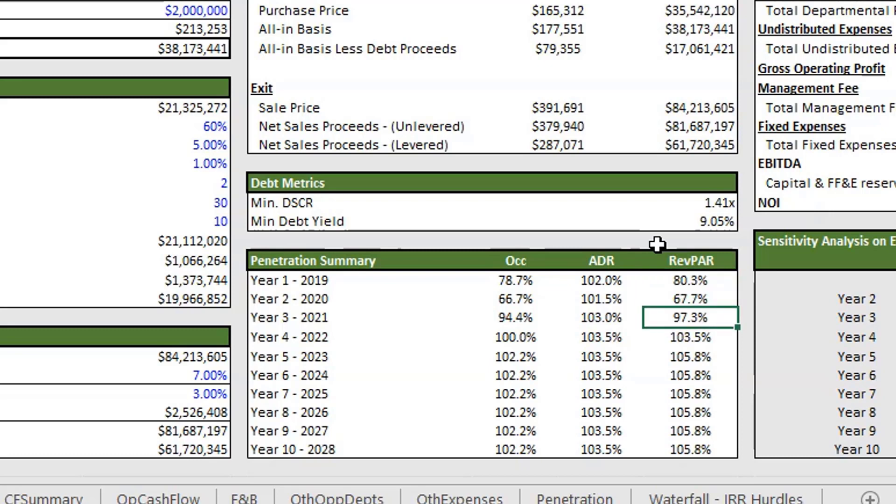
key("Down")
key("Down")
key("Down")
key("Left")
key("Left")
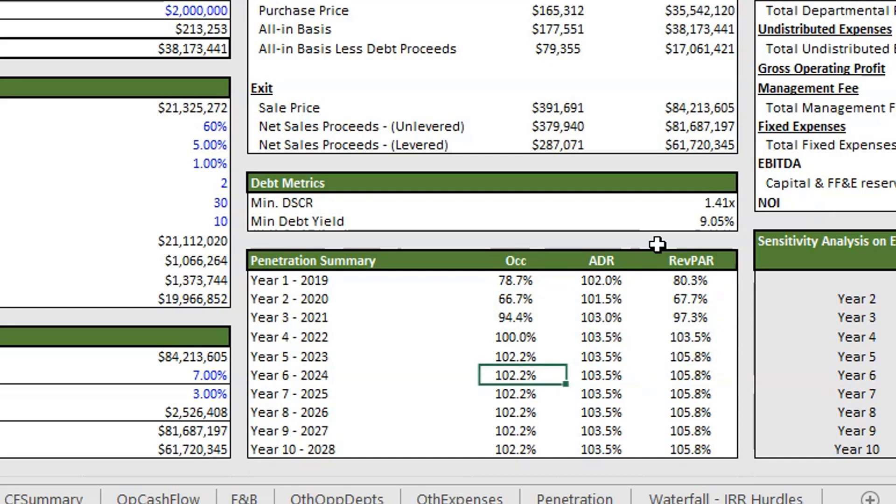
key("Right")
key("Right")
key("Down")
key("Down")
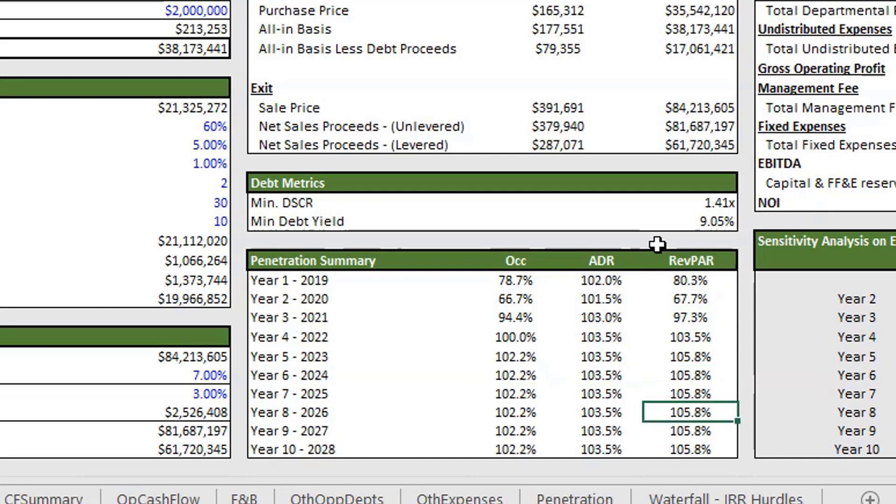
key("Left")
key("Left")
key("Right")
key("Right")
key("Right")
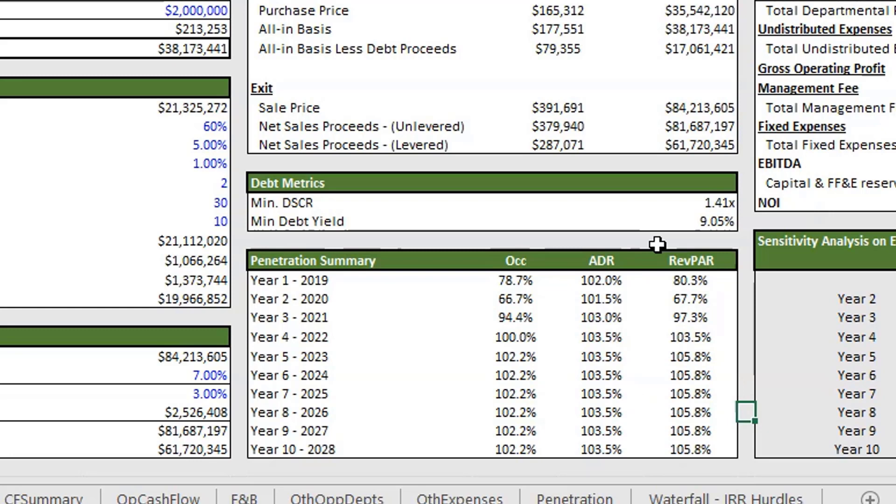
key("Left")
left_click(644, 249)
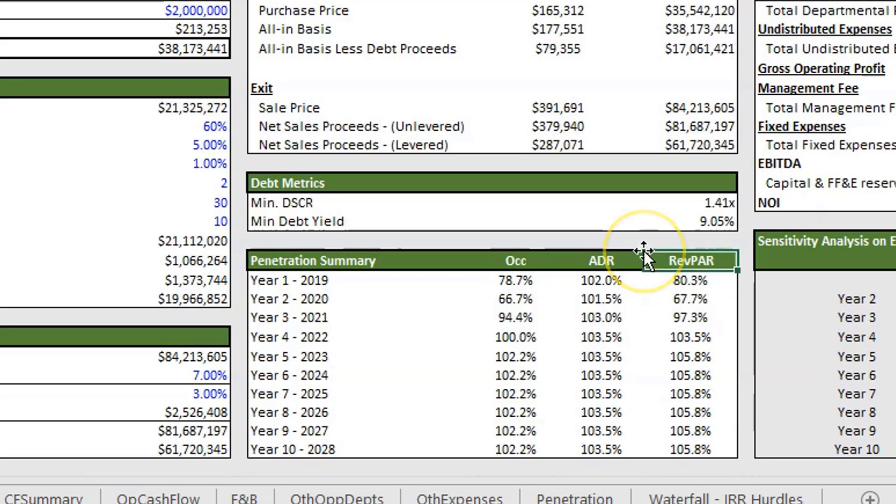
key("Left")
key("Right")
key("Right")
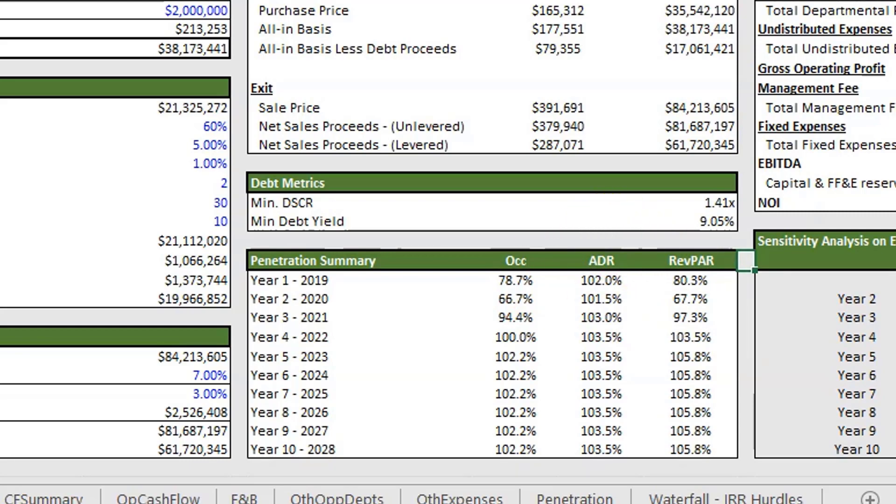
key("Up")
key("Up")
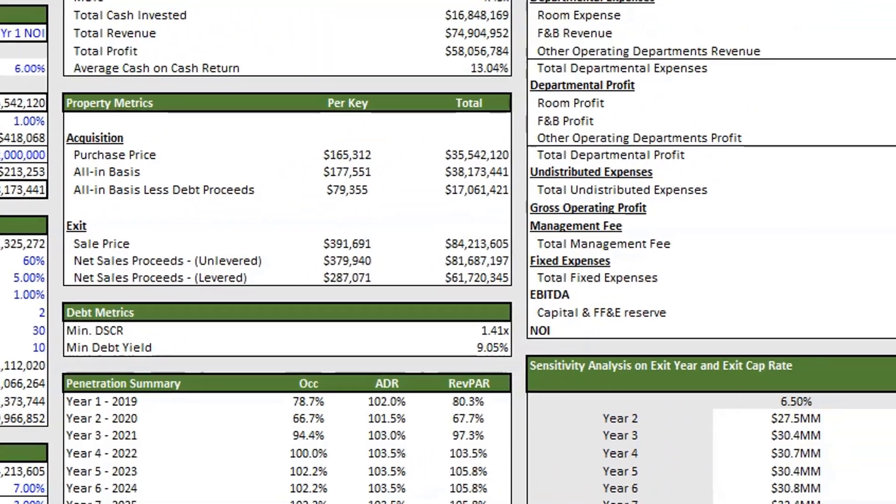
key("Right")
key("Right")
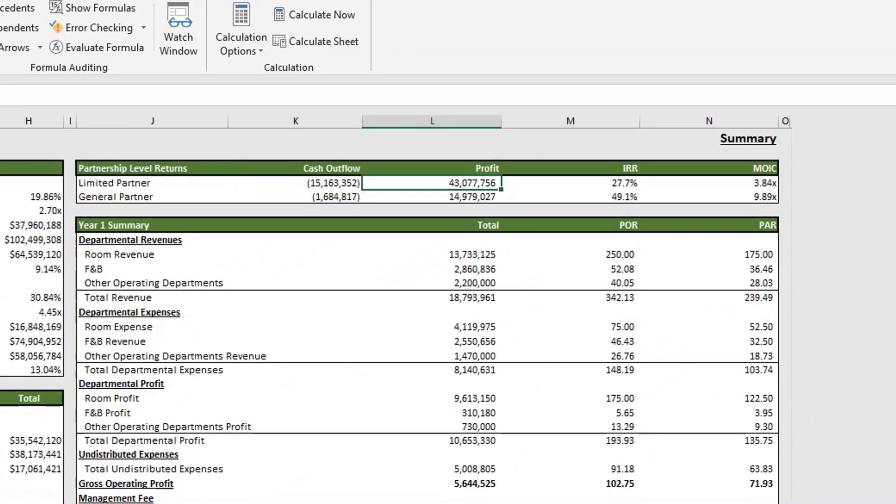
key("Left")
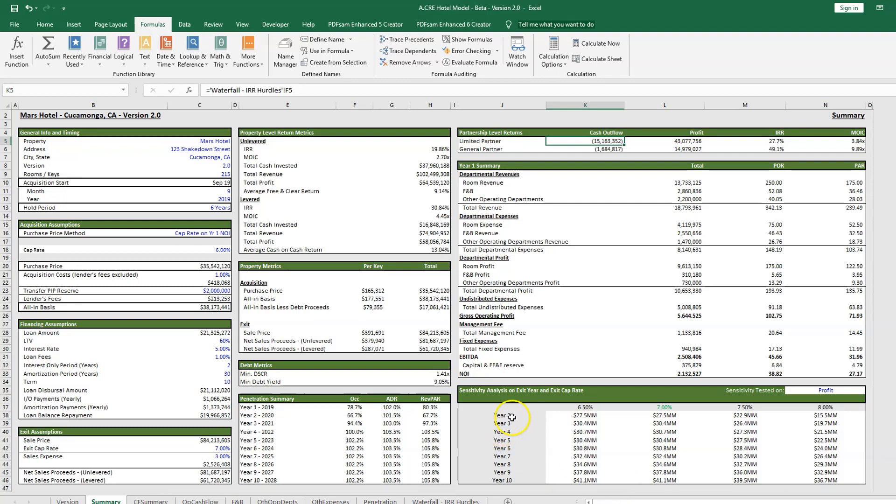
left_click(455, 500)
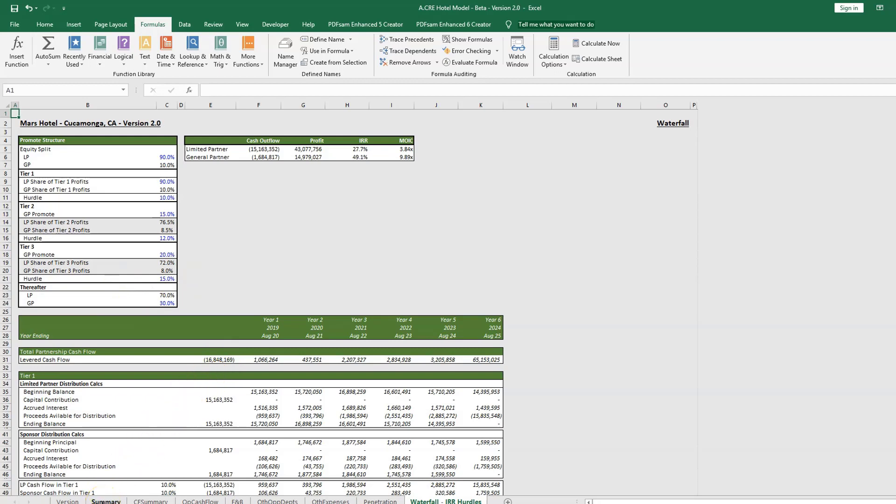
left_click(104, 500)
left_click(549, 141)
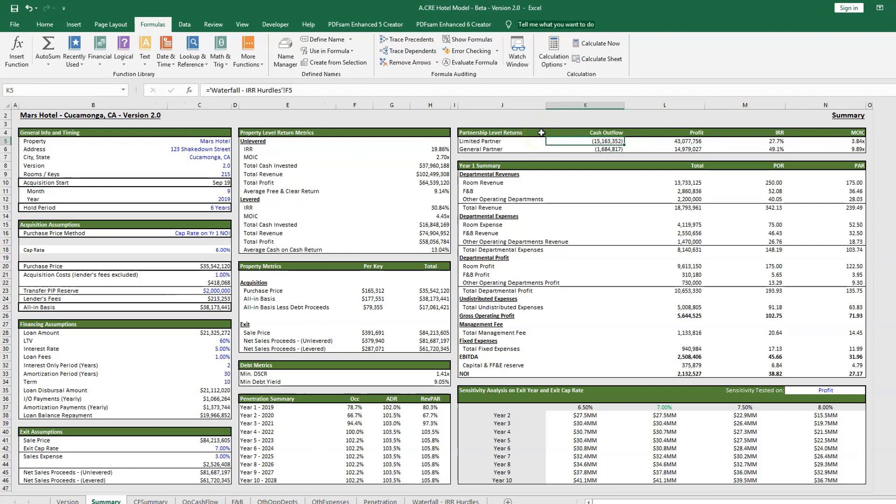
key("Right")
key("Right")
key("Right")
key("Left")
key("Left")
key("Left")
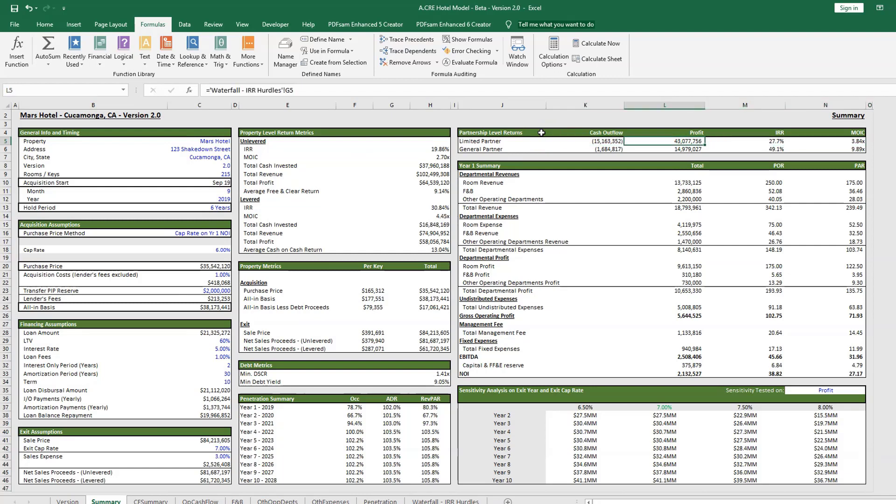
key("Right")
key("Right")
key("Right")
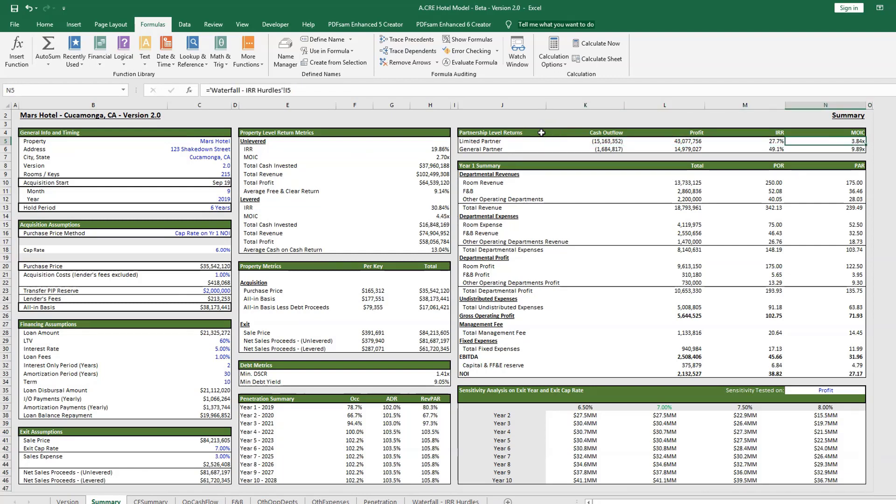
key("Down")
key("Down")
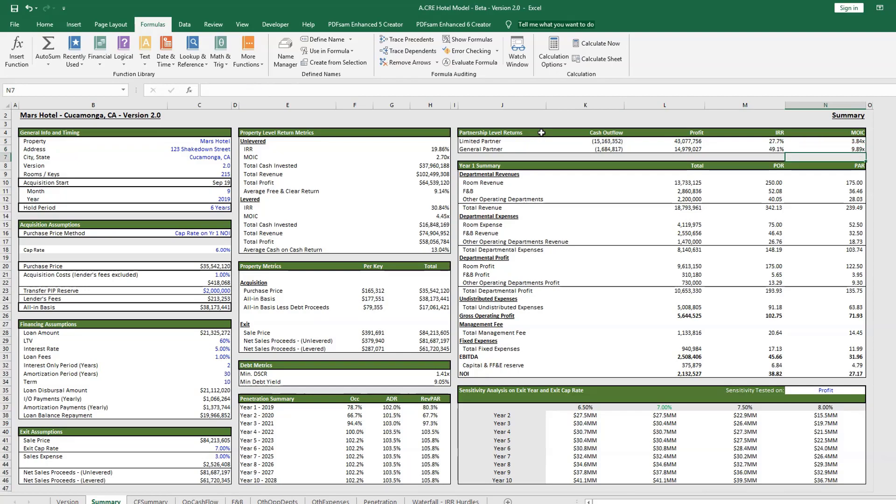
key("Down")
key("Down")
key("Left")
key("Left")
key("Left")
key("Left")
key("Left")
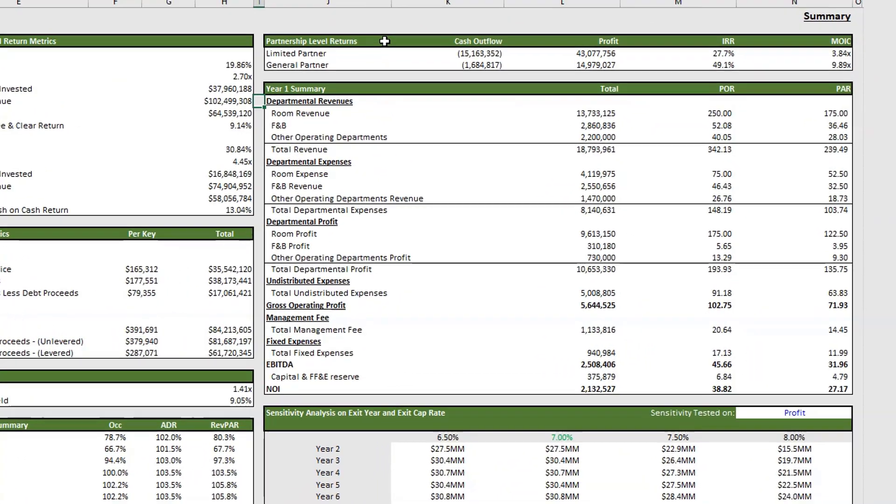
key("Up")
key("Right")
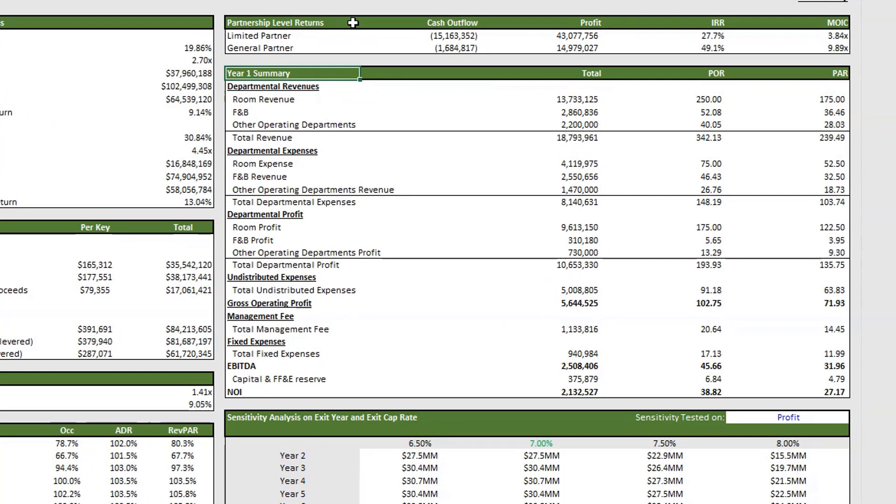
key("Down")
key("Down")
key("Up")
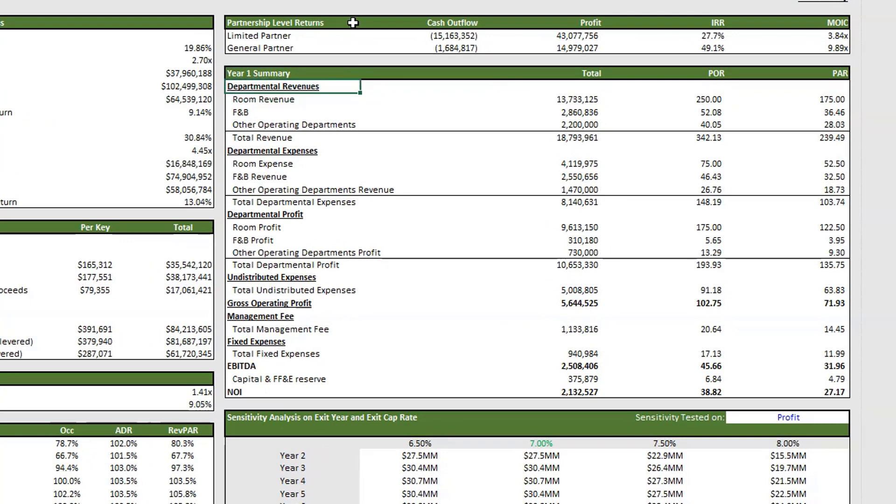
key("ctrl+Down")
key("Right")
key("Right")
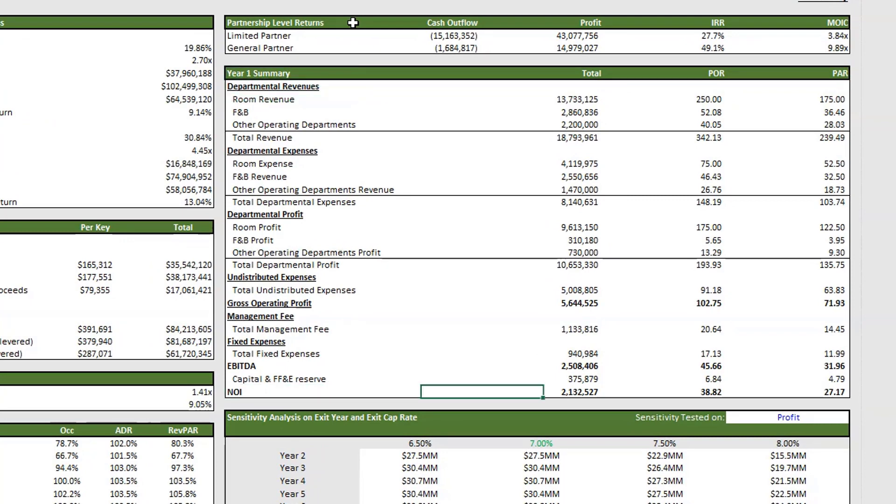
key("Right")
key("Left")
key("Left")
key("Left")
key("Up")
key("Up")
key("Up")
key("Up")
key("Up")
key("Up")
key("Up")
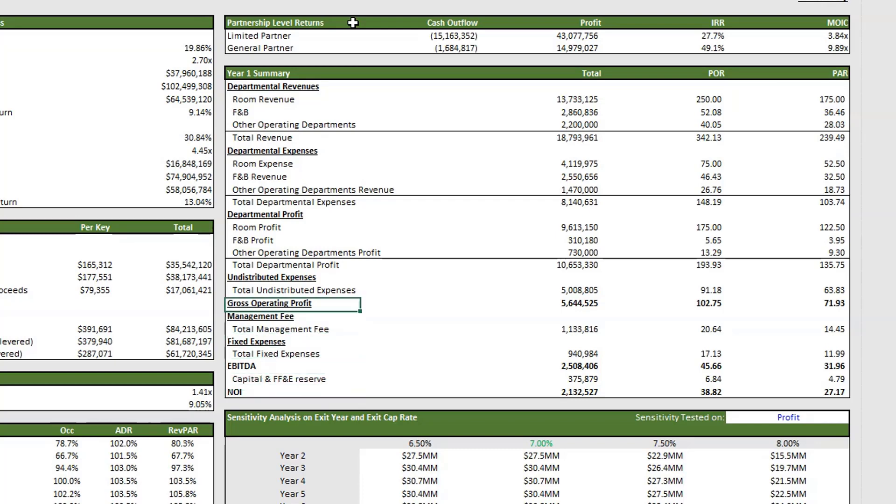
key("Up")
key("Up")
key("Up")
key("Up")
key("Up")
key("Up")
key("Up")
key("Up")
key("Up")
key("Up")
key("Up")
key("Up")
key("Up")
key("Up")
key("Up")
key("Up")
key("Up")
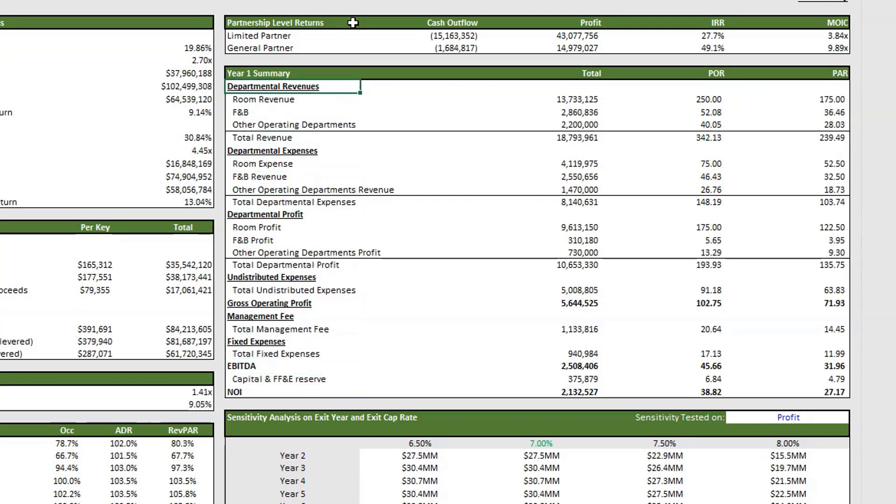
key("Down")
key("Down")
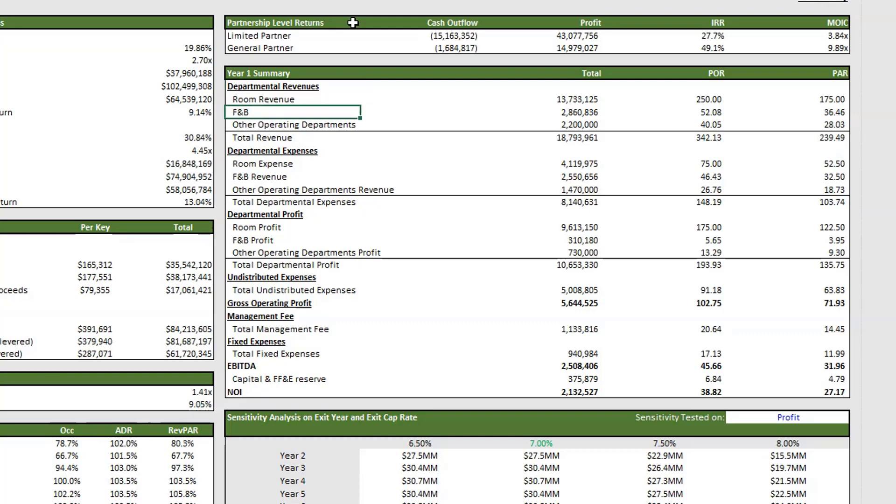
key("Down")
key("Down")
key("Down")
key("Up")
key("Up")
key("Up")
key("Down")
key("Down")
key("Down")
key("Down")
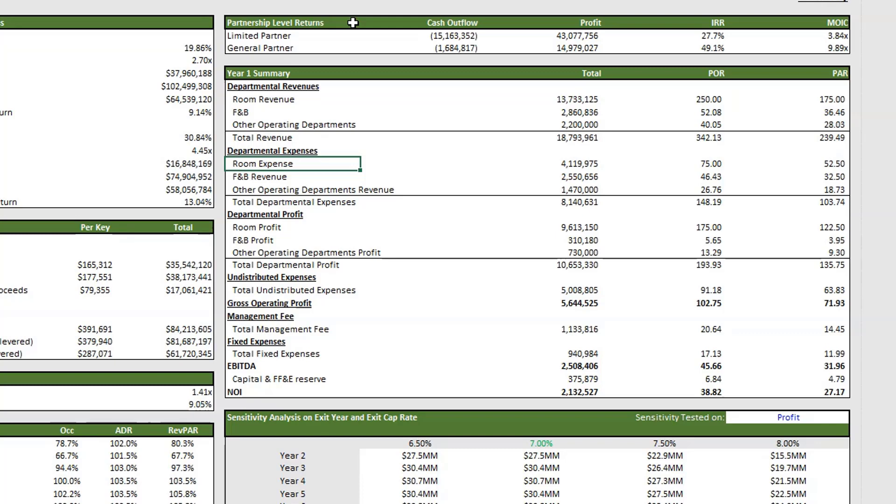
key("Right")
key("Right")
key("Right")
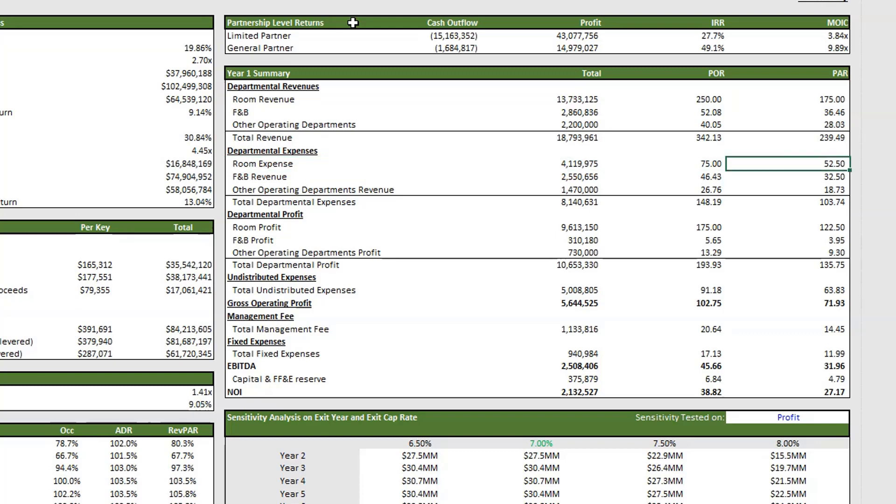
- Inspect the Room Revenue POR formula (250.00) and OpCashFlow's Year 1 number of rooms
key("Up")
key("Up")
key("Up")
key("Up")
key("Up")
key("Left")
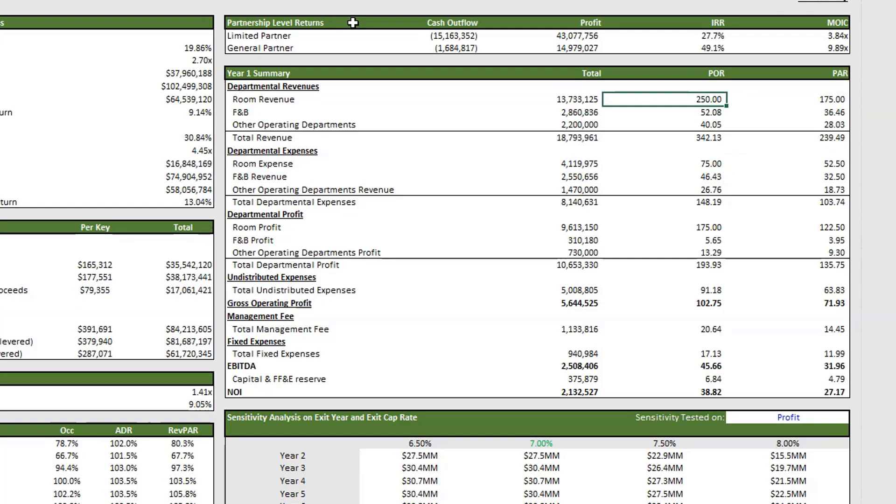
key("F2")
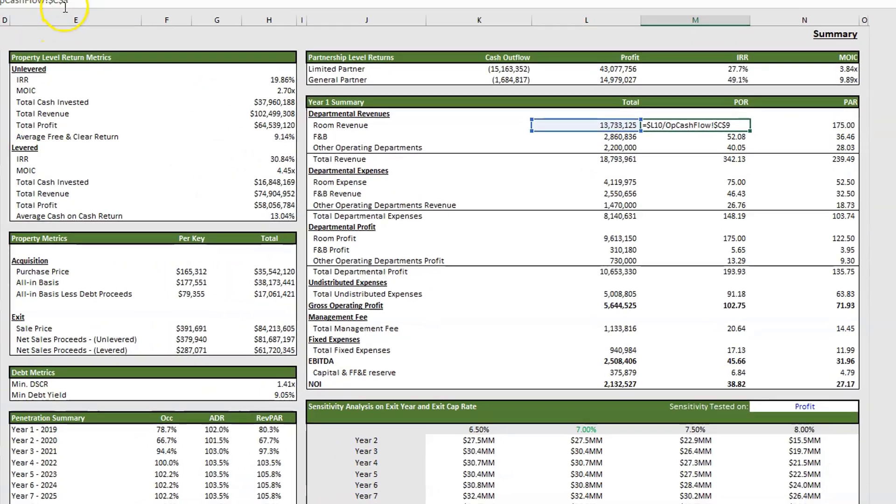
key("Escape")
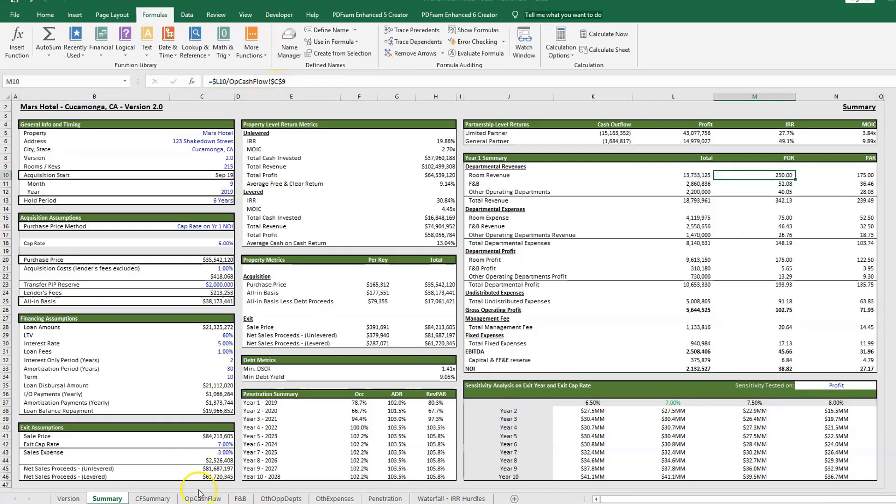
left_click(200, 497)
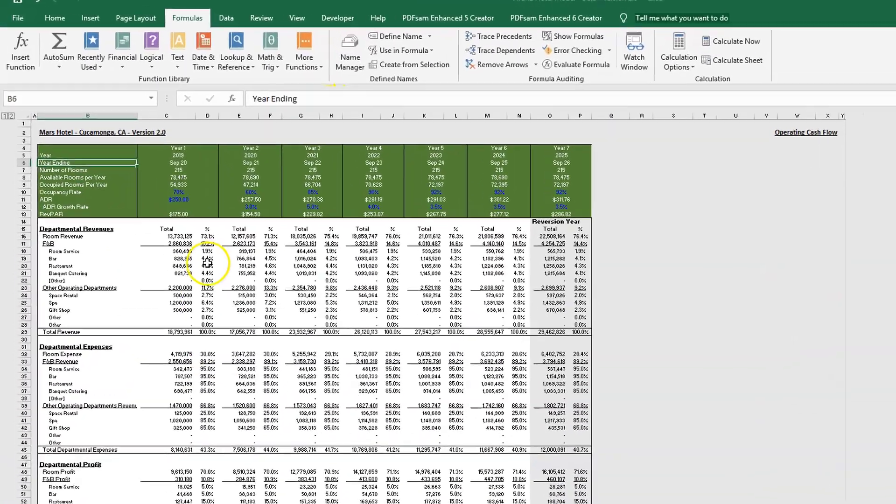
left_click(177, 170)
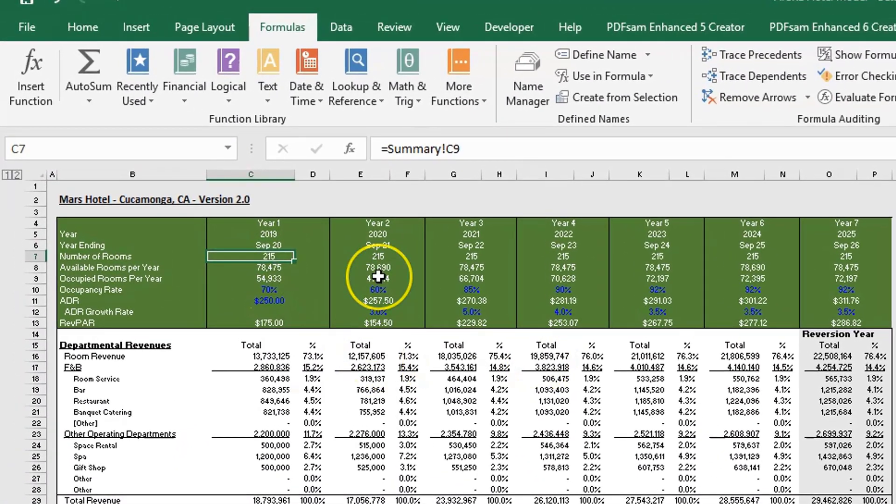
key("Down")
key("Down")
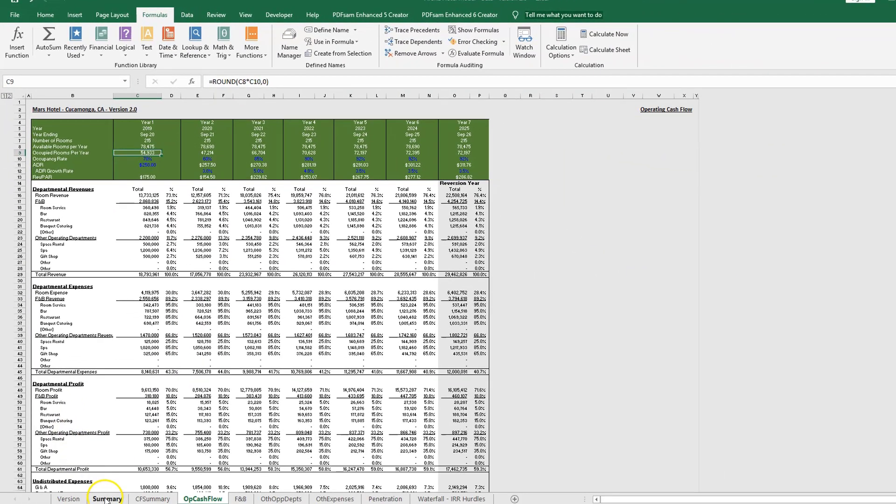
- Review and recommit the Room Revenue PAR formula showing 175.00
left_click(107, 499)
left_click(798, 175)
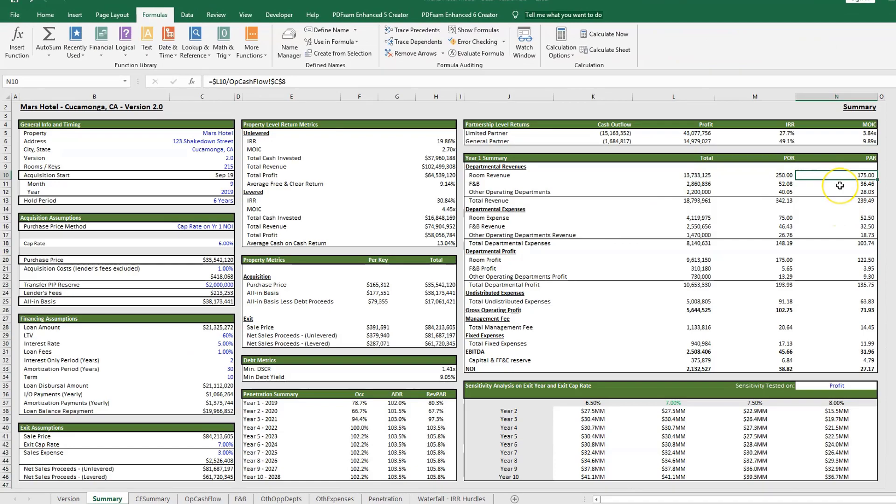
key("F2")
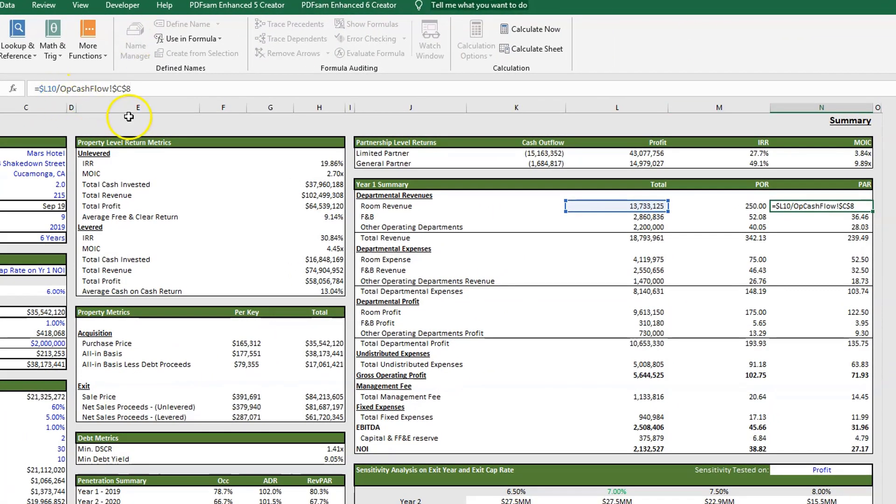
left_click(129, 89)
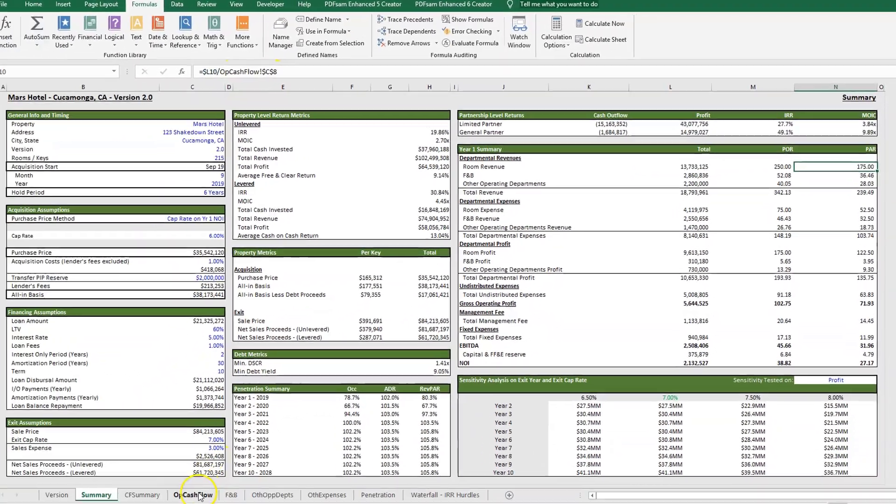
key("ctrl+Return")
- Check OpCashFlow's Available Rooms per Year, 78,475 in Year 1
left_click(203, 488)
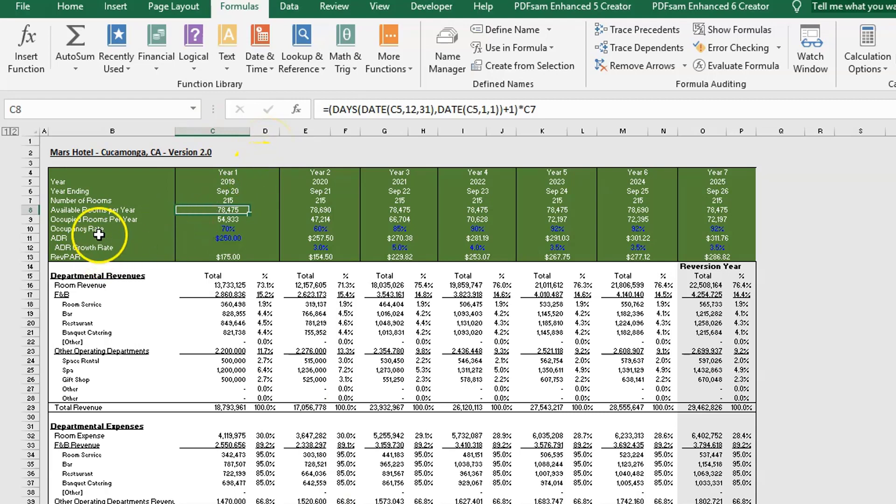
left_click(97, 218)
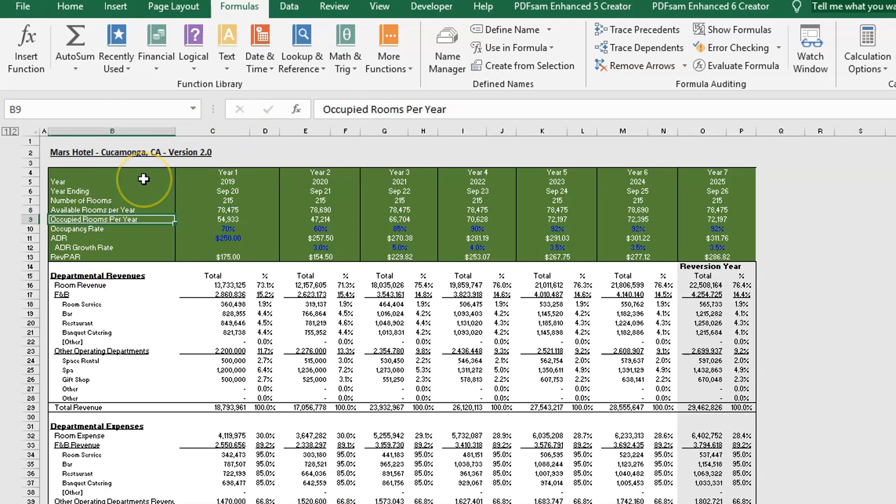
key("Up")
key("F2")
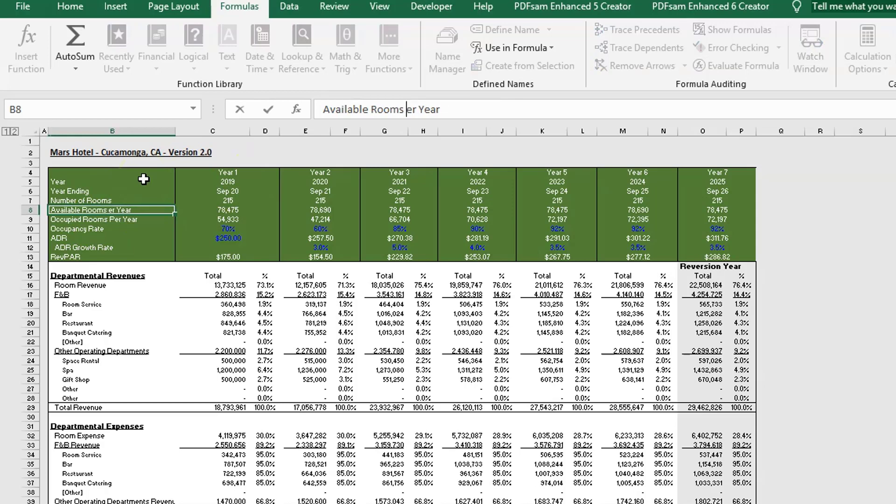
key("Escape")
key("Right")
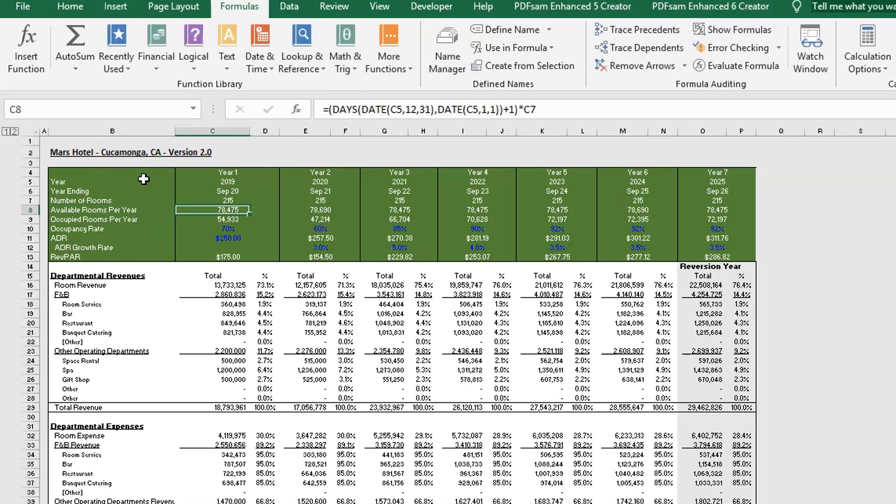
key("Up")
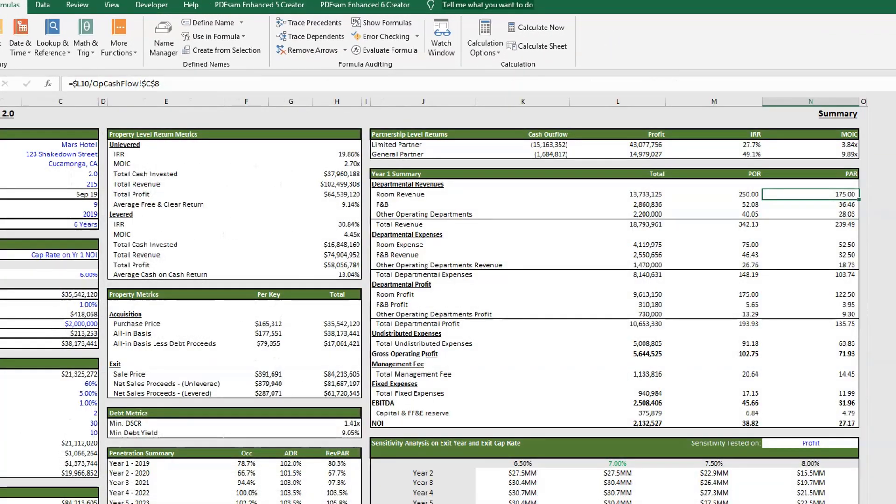
- Point the Year 1 PAR formula at OpCashFlow!$C$9 and fill it down, giving 63,875 and 9,919
key("F2")
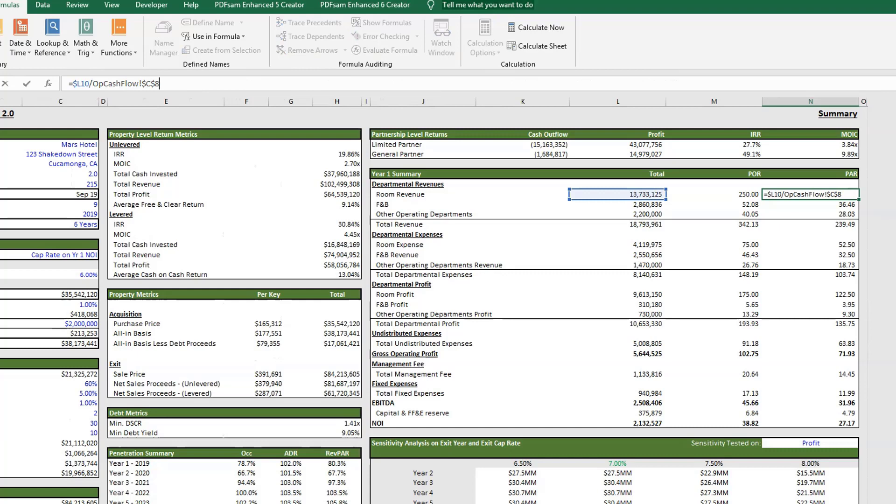
key("Escape")
key("Down")
key("Down")
key("Down")
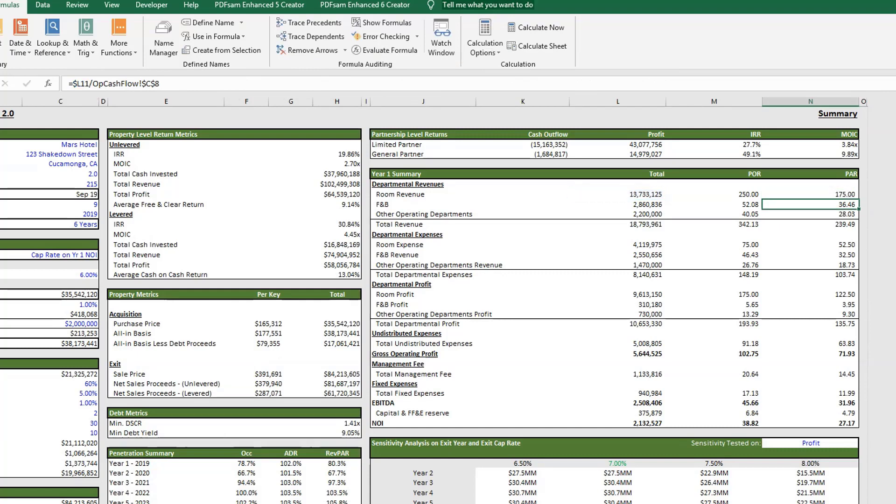
key("Up")
key("Up")
key("Up")
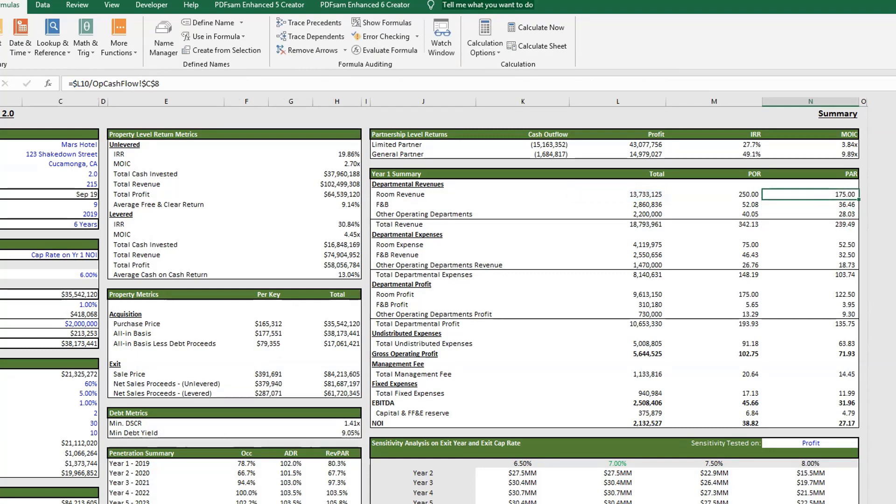
key("F2")
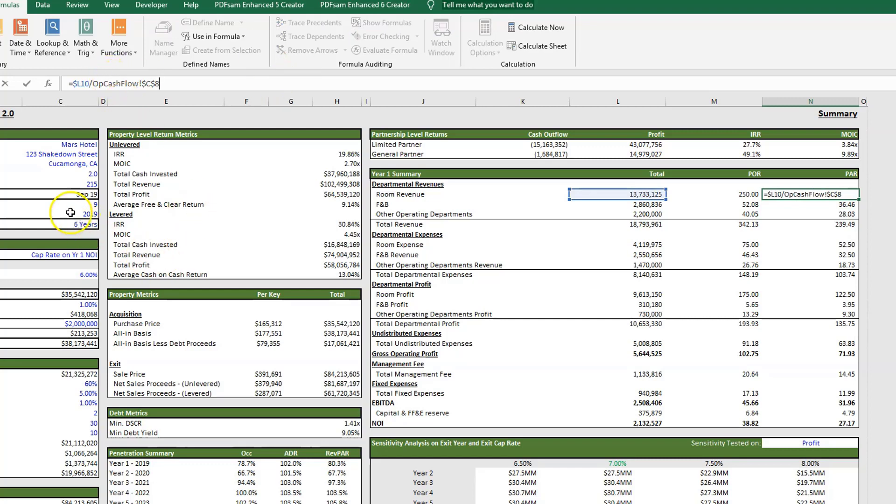
left_click(83, 184)
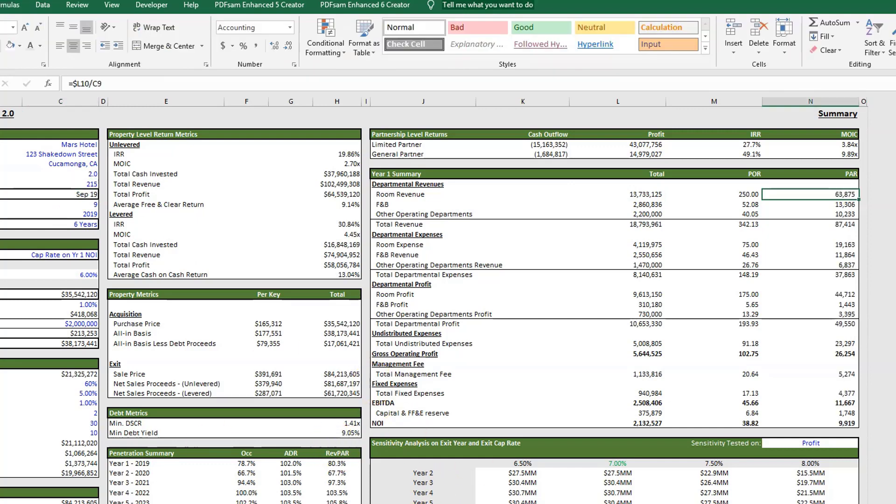
key("Down")
key("Down")
key("Left")
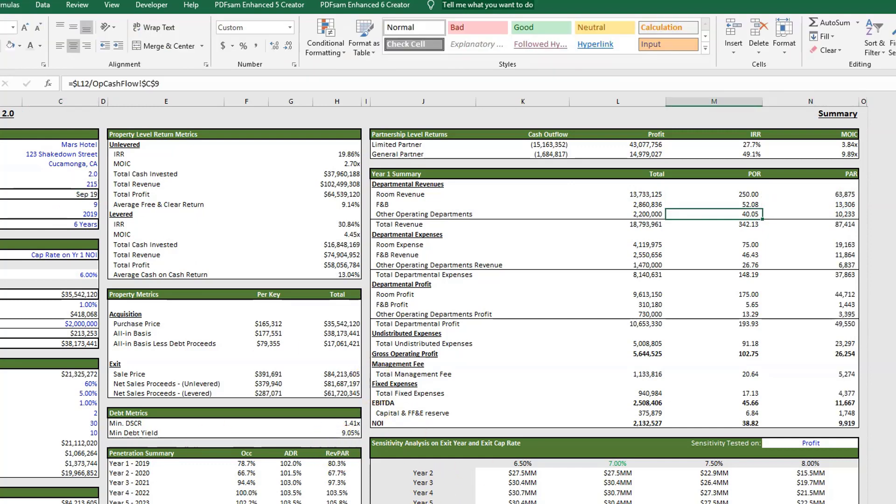
key("Down")
key("Down")
key("Down")
key("Down")
key("Down")
key("Down")
key("Down")
key("Down")
key("Down")
key("Down")
key("Down")
key("Down")
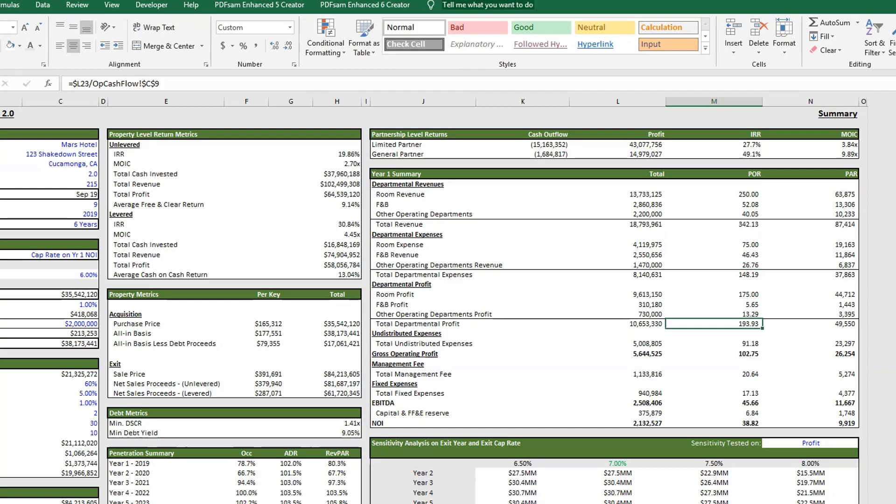
key("Down")
key("Down")
key("Down")
key("Down")
key("Down")
key("Down")
key("Down")
key("Down")
key("Down")
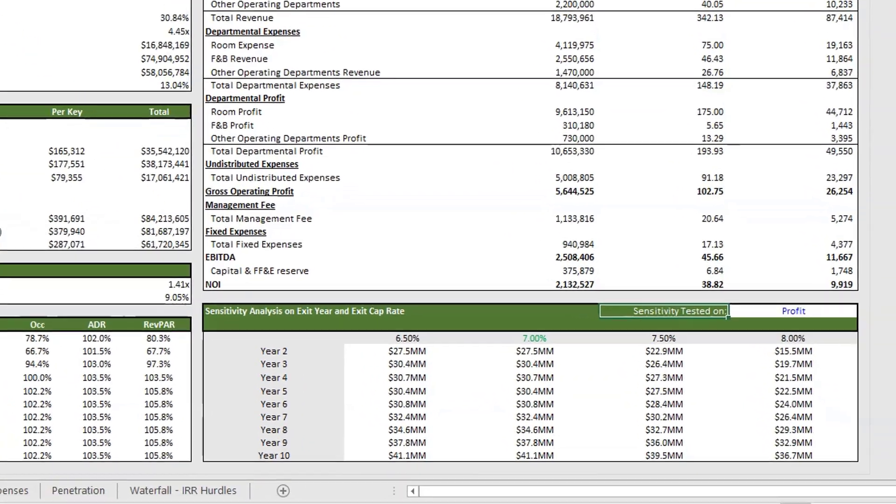
- Try IRR and MOIC as the 'Sensitivity Tested on' metric, settling on IRR
key("Left")
key("Left")
key("Left")
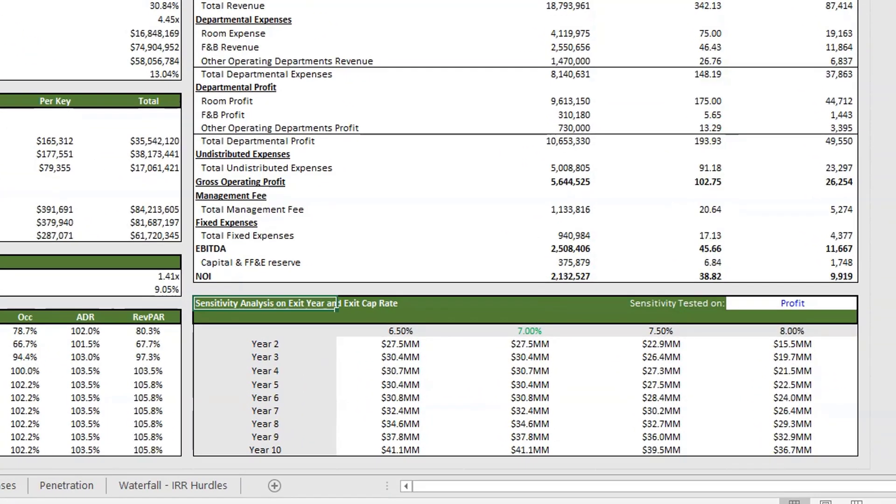
key("Down")
key("Down")
key("Down")
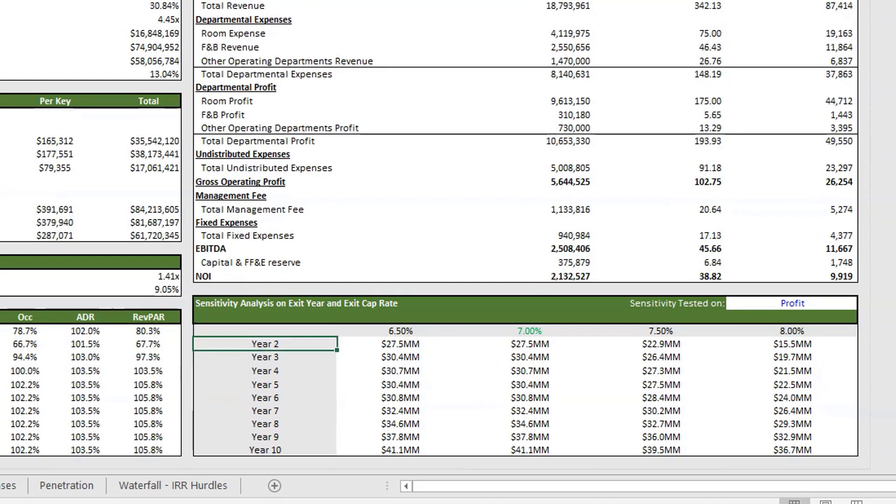
key("Up")
key("Up")
key("Right")
key("Right")
key("Right")
key("Up")
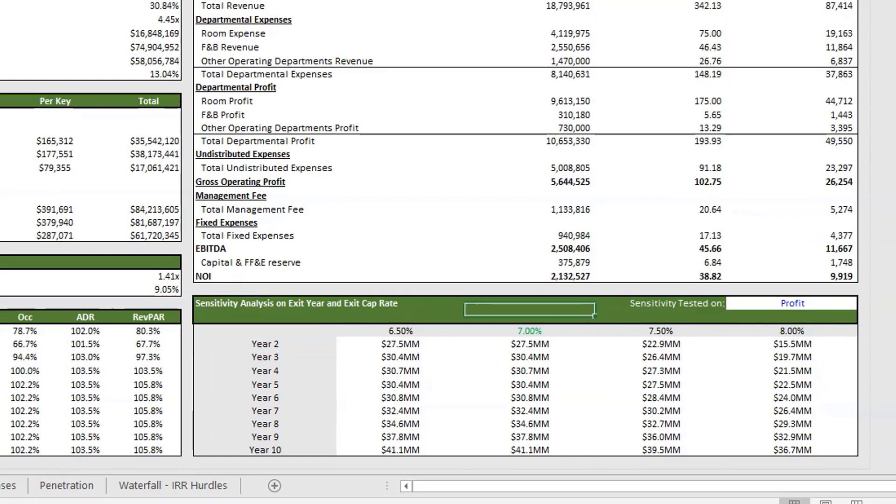
key("Right")
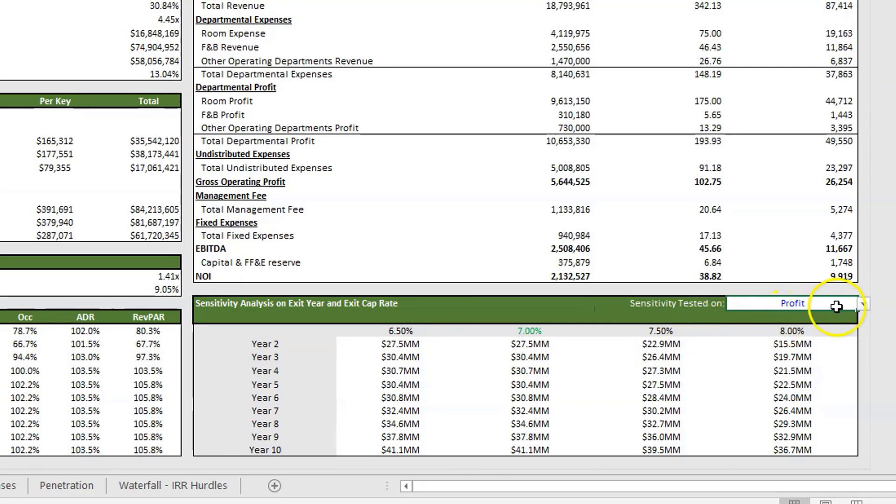
left_click(864, 304)
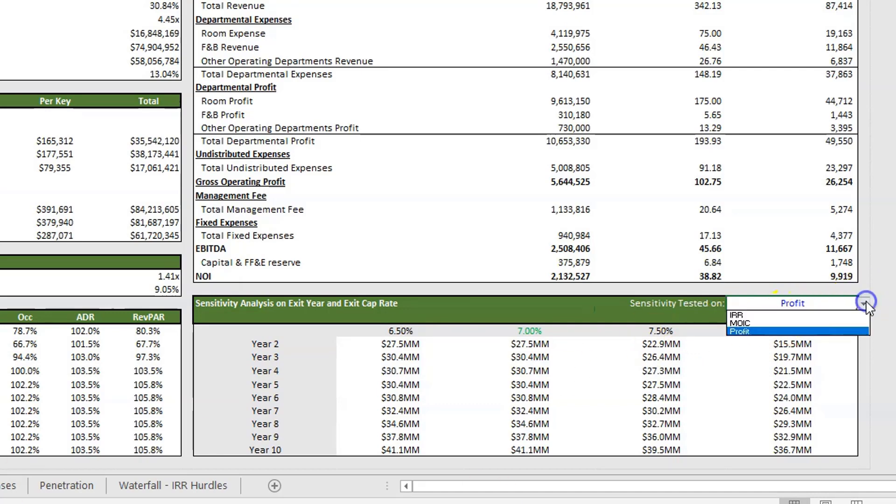
left_click(812, 314)
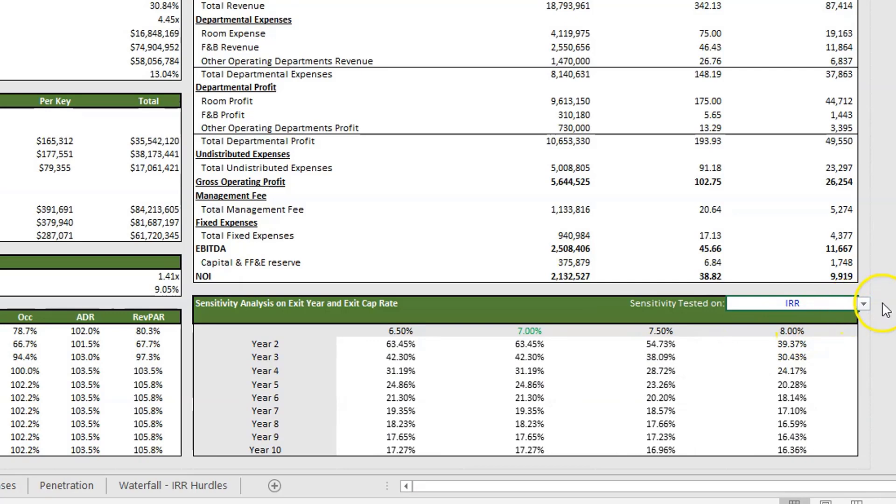
left_click(862, 303)
left_click(839, 323)
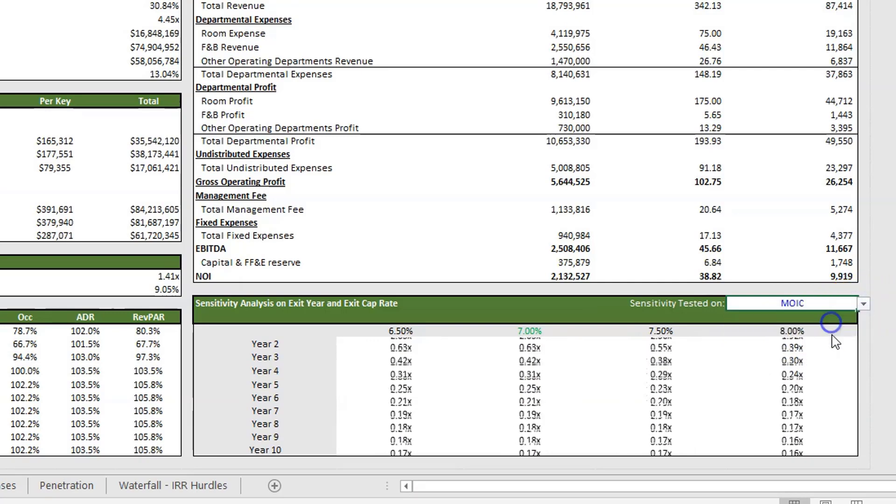
left_click(863, 303)
left_click(798, 316)
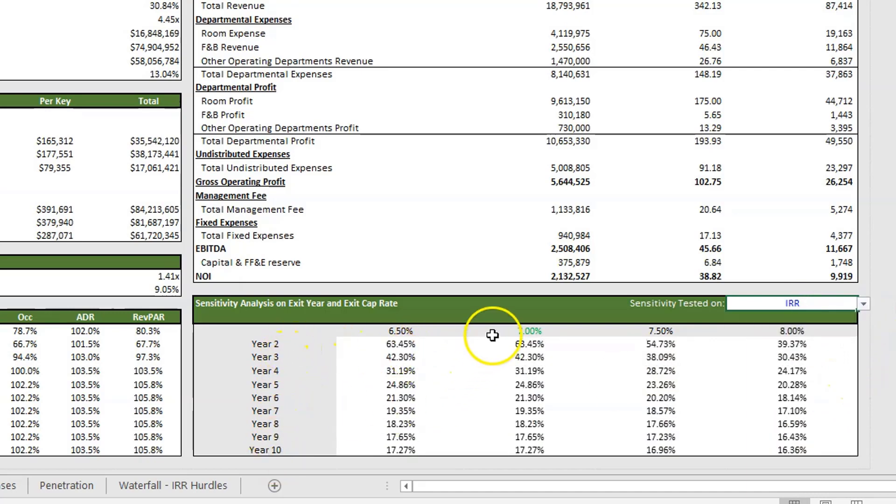
- Review the IRR results across the 6.50% to 8.00% exit cap rate columns
left_click(514, 334)
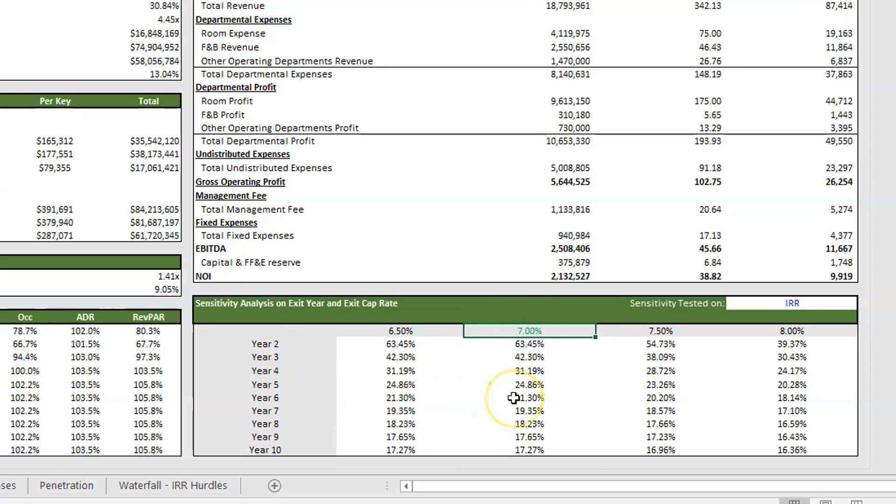
key("Left")
key("Right")
key("Right")
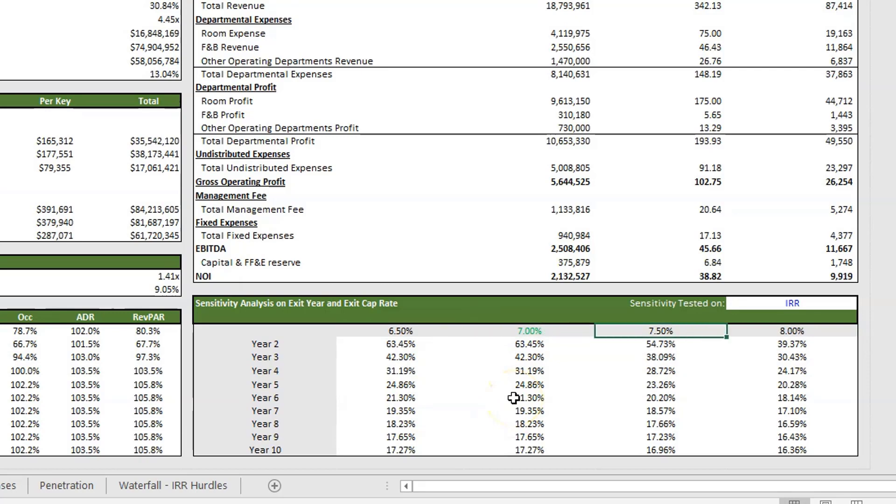
key("Right")
key("Left")
key("Left")
key("Left")
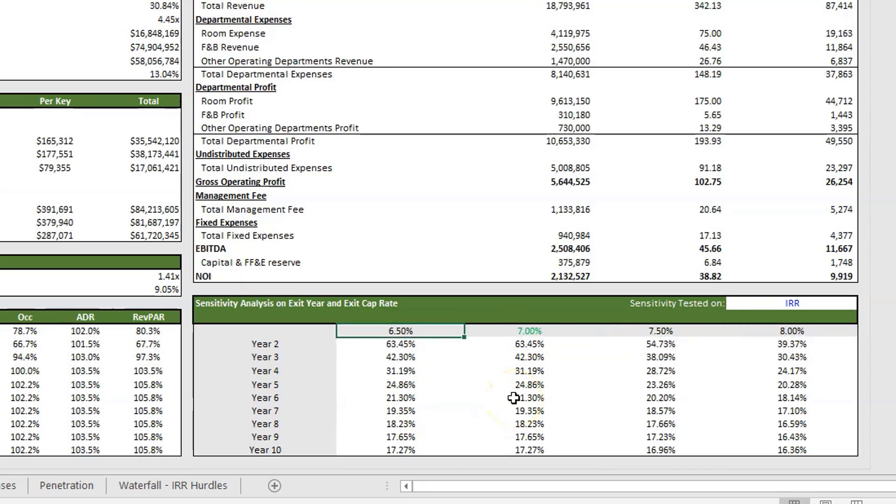
key("Right")
key("Right")
key("Right")
key("Left")
key("Left")
key("Left")
key("Left")
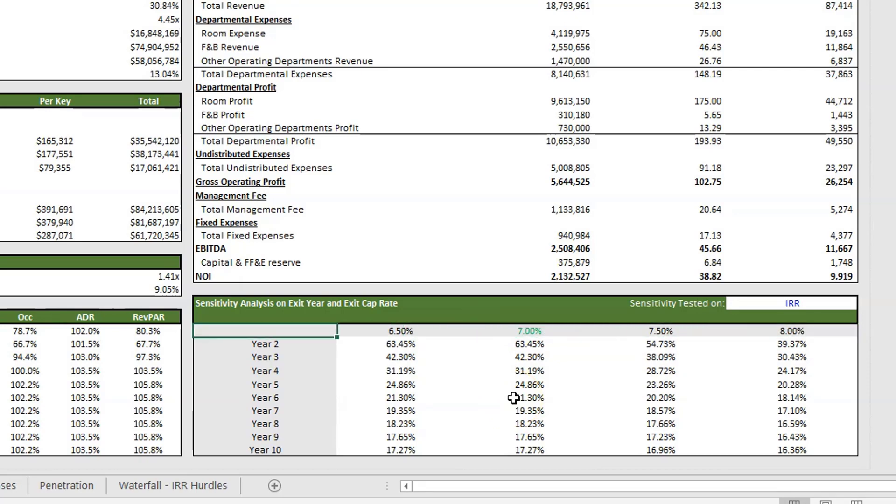